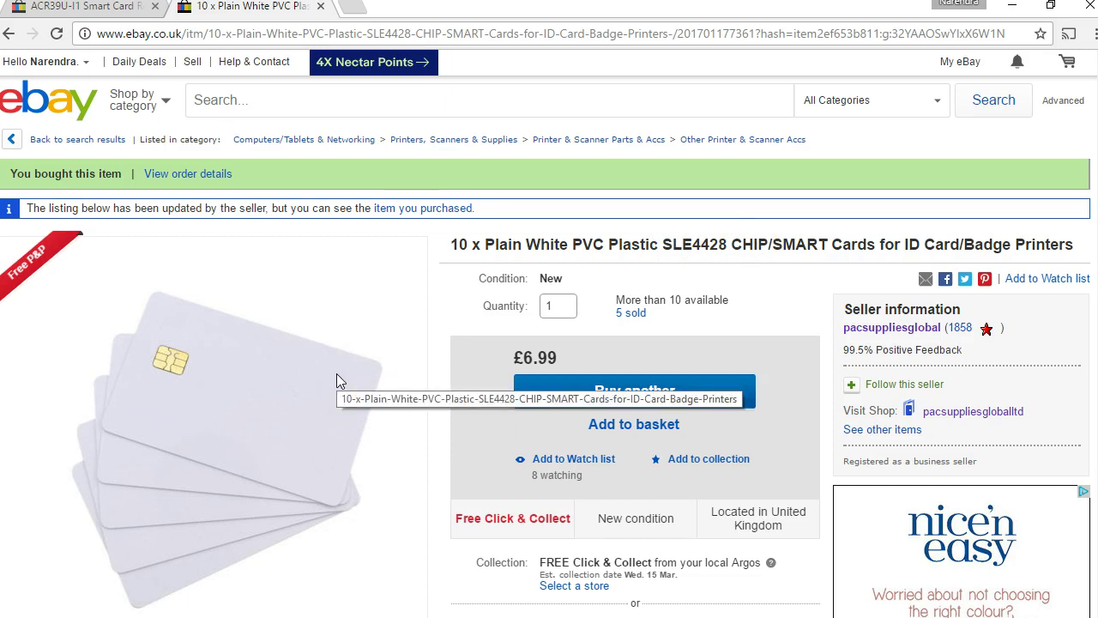
Step: Switch to File Explorer and open the SLE4428 PDF from the ACR39u folder
key(alt+Tab)
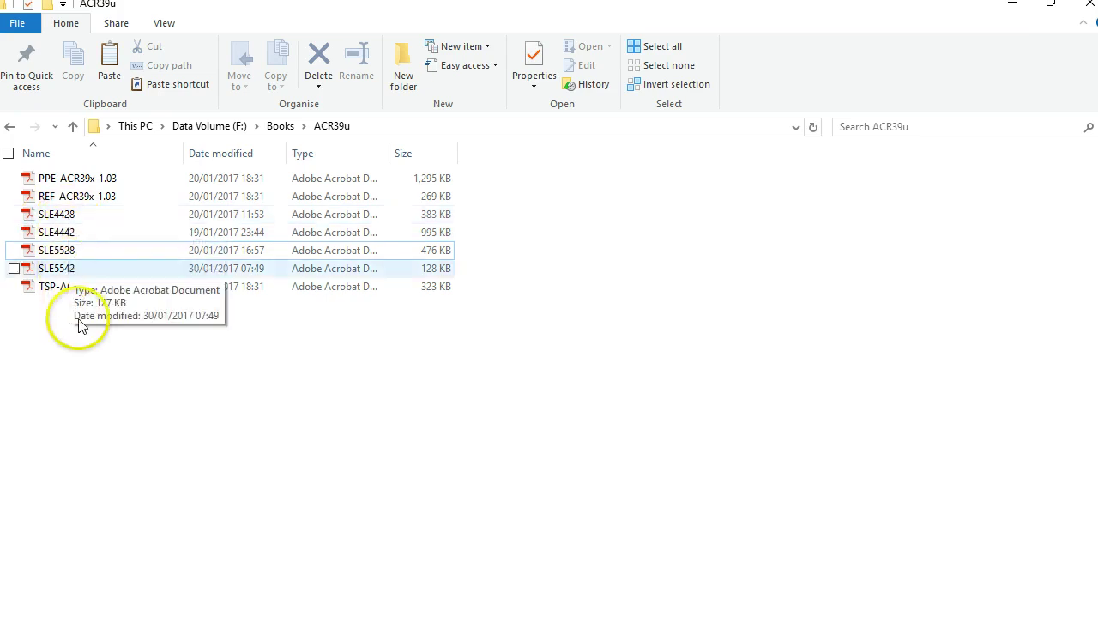
click(386, 128)
click(214, 347)
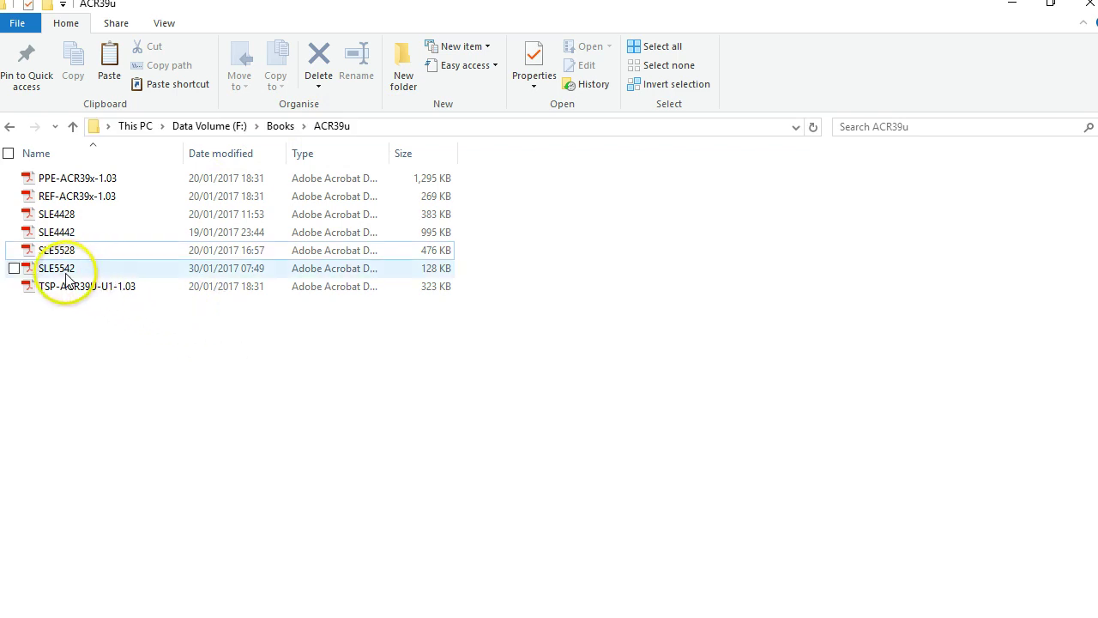
double_click(46, 222)
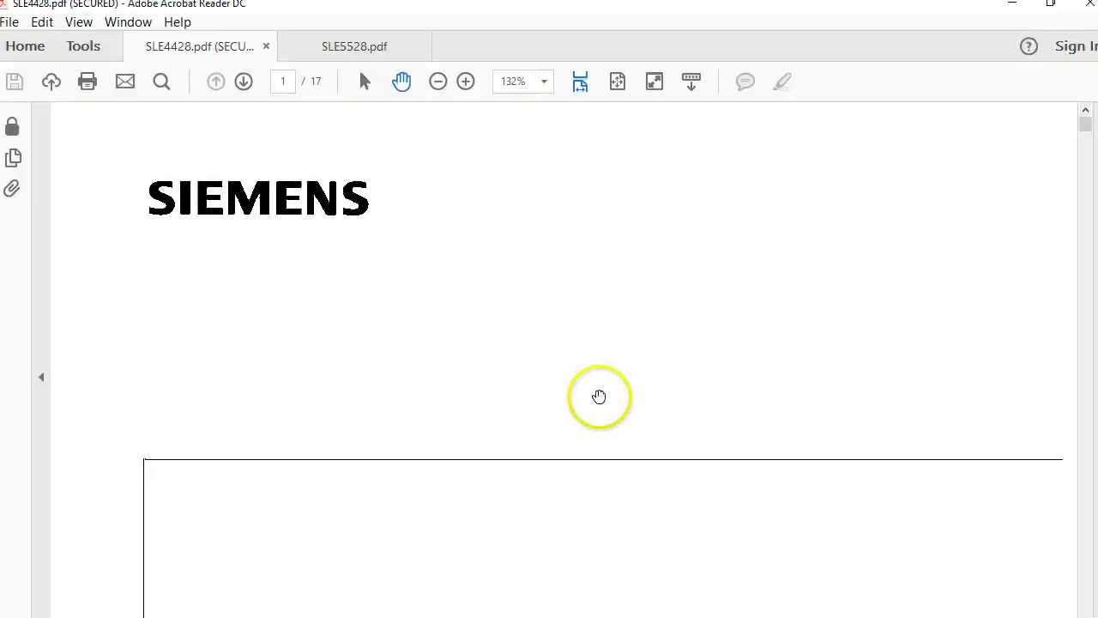
Step: Find the Features list on page 4 and tick the 1024 x 8 bit EEPROM and 1024 x 1 bit protection memory entries in red
scroll(695, 407, down, 10)
scroll(570, 410, down, 10)
scroll(553, 415, down, 15)
scroll(555, 419, down, 7)
scroll(555, 351, up, 5)
scroll(554, 421, down, 1)
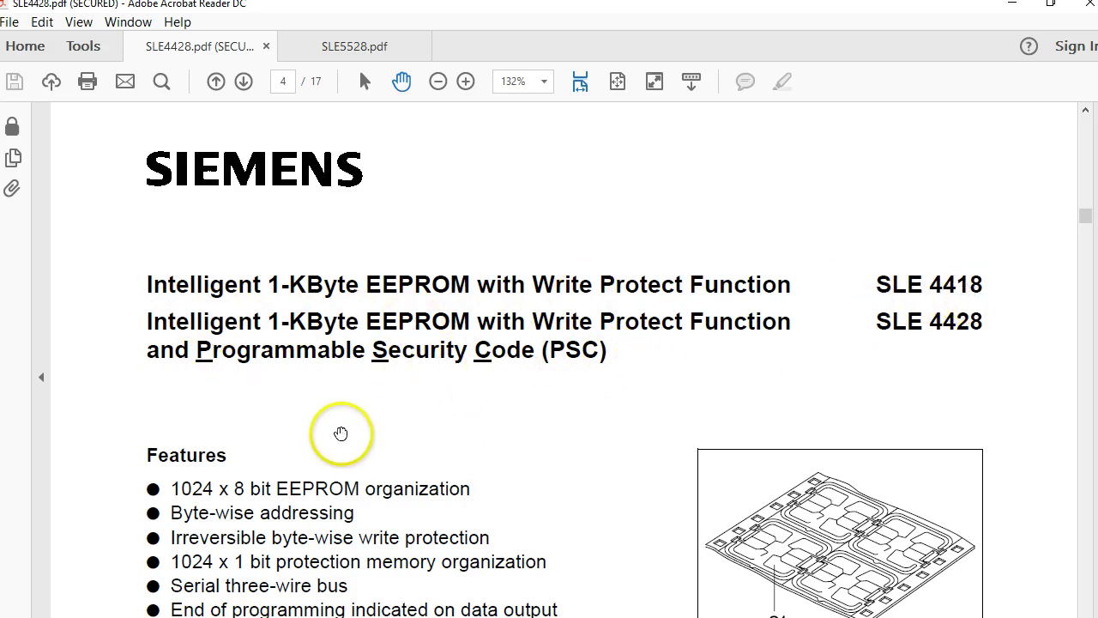
scroll(341, 433, down, 3)
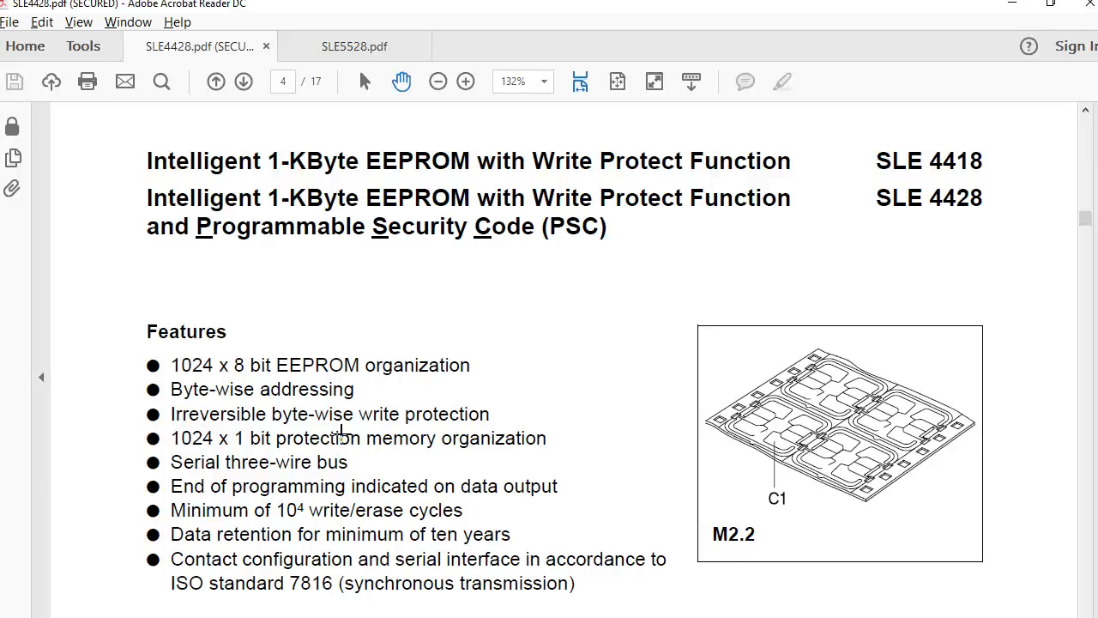
mouse_move(484, 353)
mouse_down()
mouse_move(544, 341)
mouse_move(563, 315)
mouse_up()
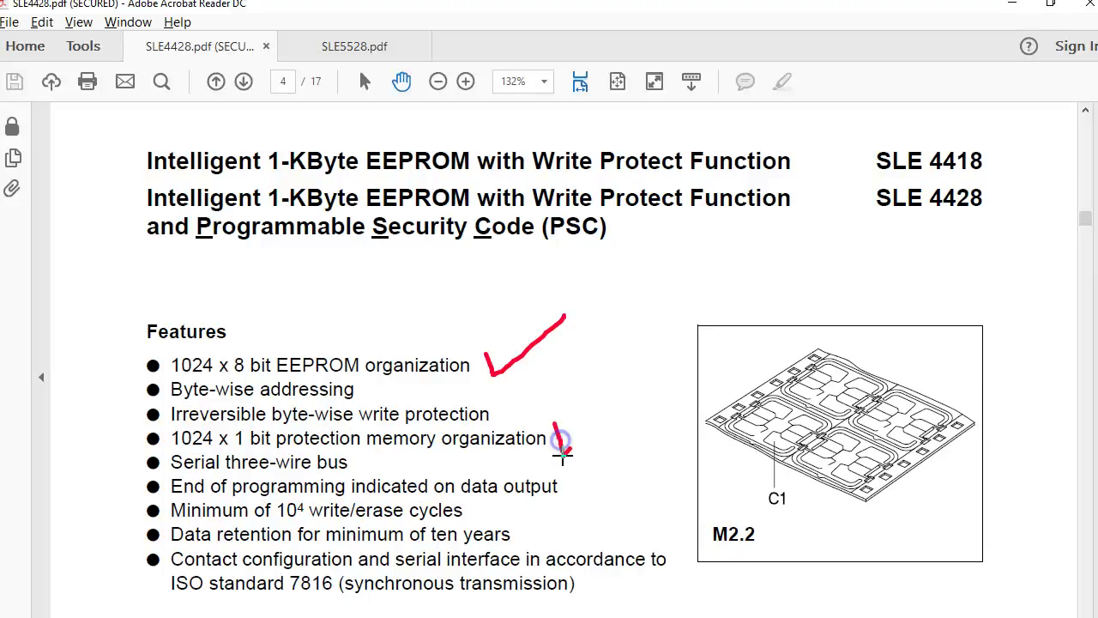
drag(554, 424, 643, 368)
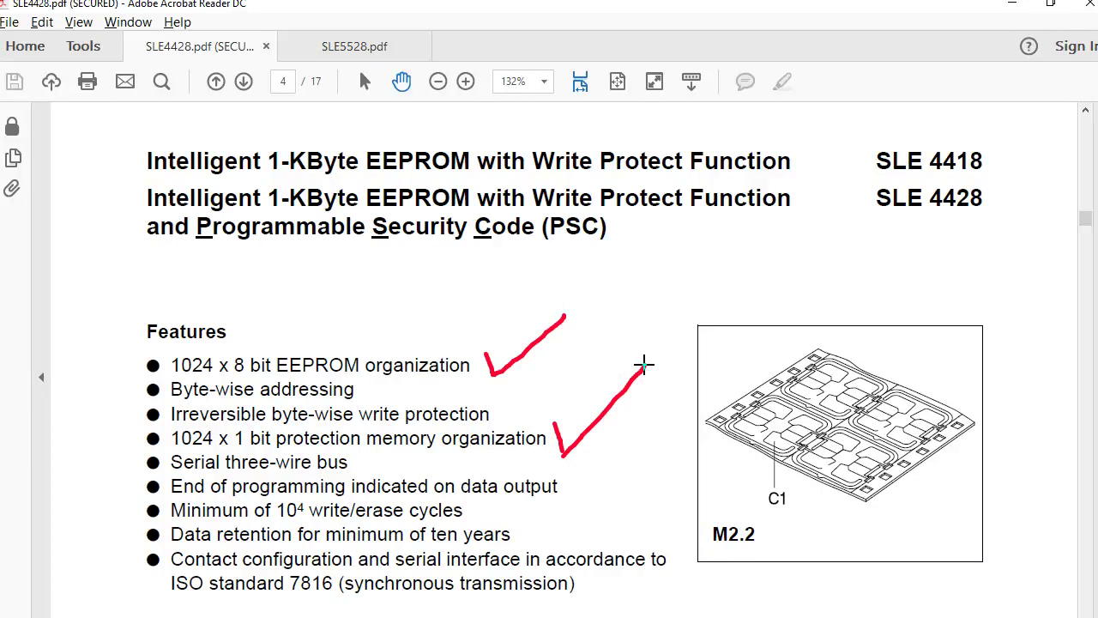
Step: Handwrite "256" with an arrow to "32 bytes" in red above the chip drawing on the Features page
drag(647, 262, 699, 290)
mouse_move(735, 245)
mouse_down()
mouse_move(716, 246)
mouse_move(716, 290)
mouse_up()
mouse_move(782, 216)
mouse_down()
mouse_move(779, 265)
mouse_move(759, 262)
mouse_up()
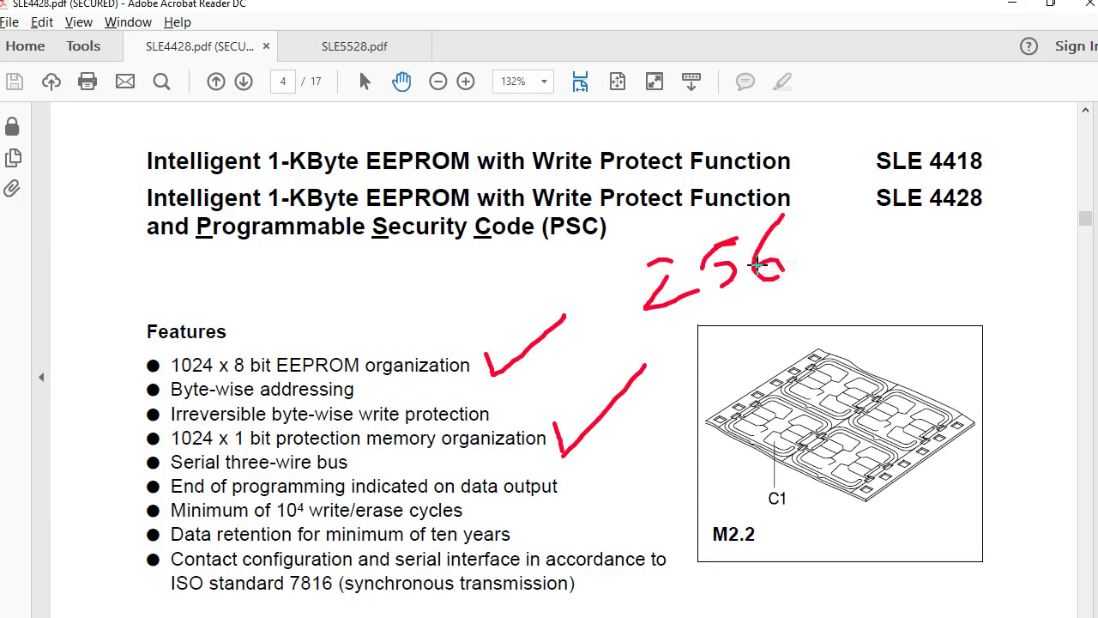
drag(738, 305, 849, 304)
drag(873, 268, 892, 311)
mouse_move(931, 257)
mouse_down()
mouse_move(935, 292)
mouse_move(970, 287)
mouse_up()
mouse_move(979, 237)
mouse_down()
mouse_move(998, 278)
mouse_move(1023, 259)
mouse_move(1045, 212)
mouse_move(1062, 245)
mouse_move(1033, 227)
mouse_move(1055, 220)
mouse_up()
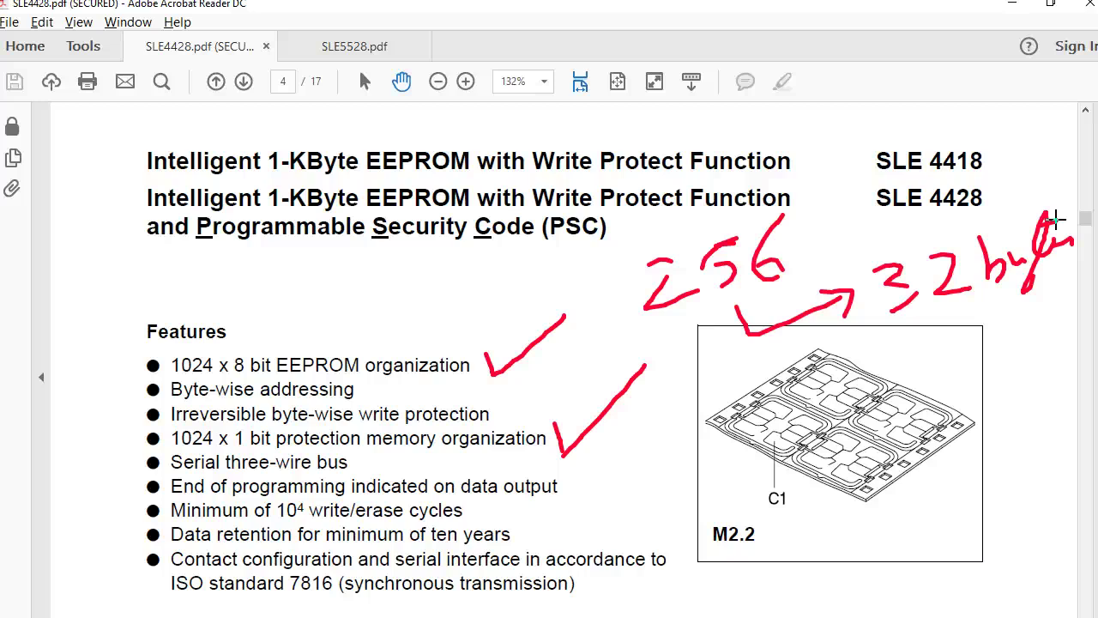
Step: Tick the serial three-wire bus and minimum write/erase cycles features in red, and clear all the screen marks
mouse_move(359, 472)
mouse_down()
mouse_move(422, 417)
mouse_move(421, 427)
mouse_up()
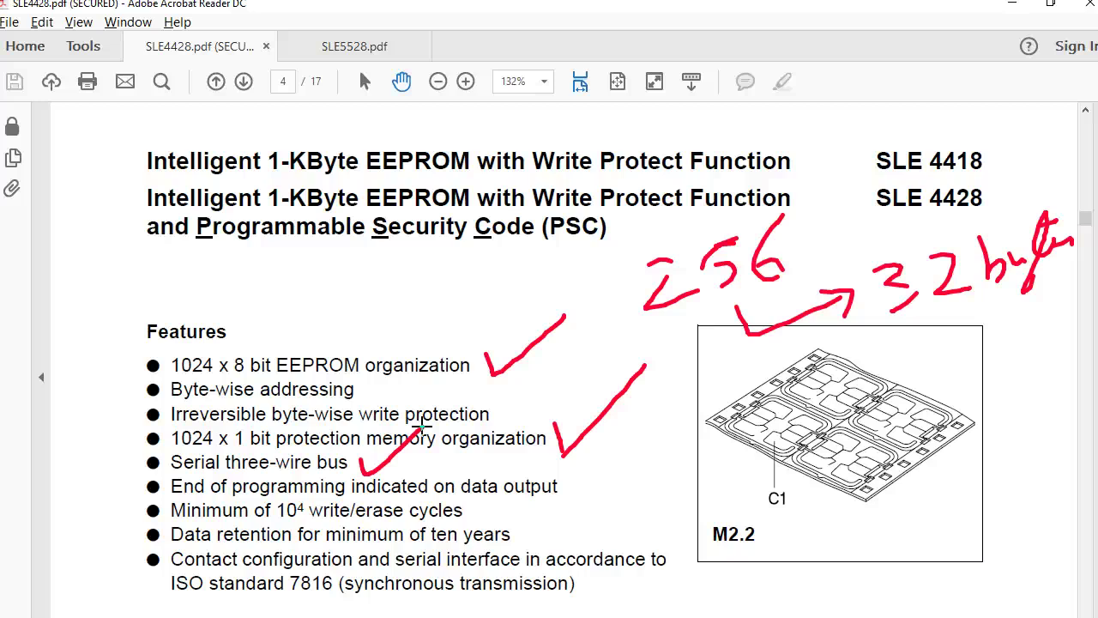
mouse_move(464, 506)
mouse_down()
mouse_move(478, 520)
mouse_move(532, 474)
mouse_up()
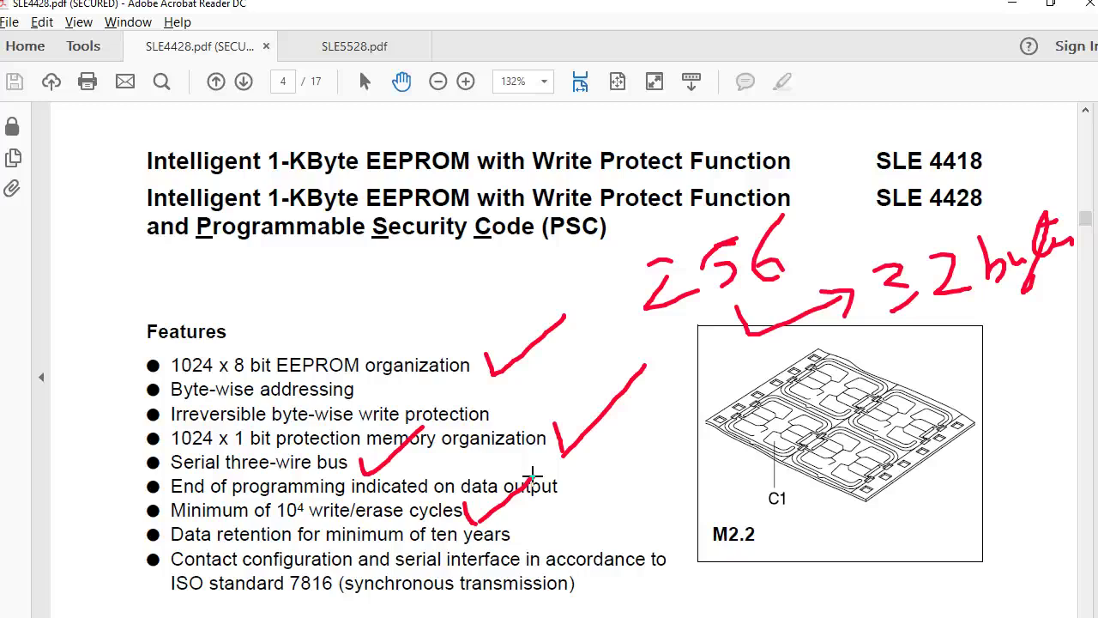
key(Escape)
Step: Read on past the pin definitions and block diagram to the SLE 4418 and SLE 4428 descriptions on page 7
scroll(488, 464, down, 5)
scroll(483, 463, down, 5)
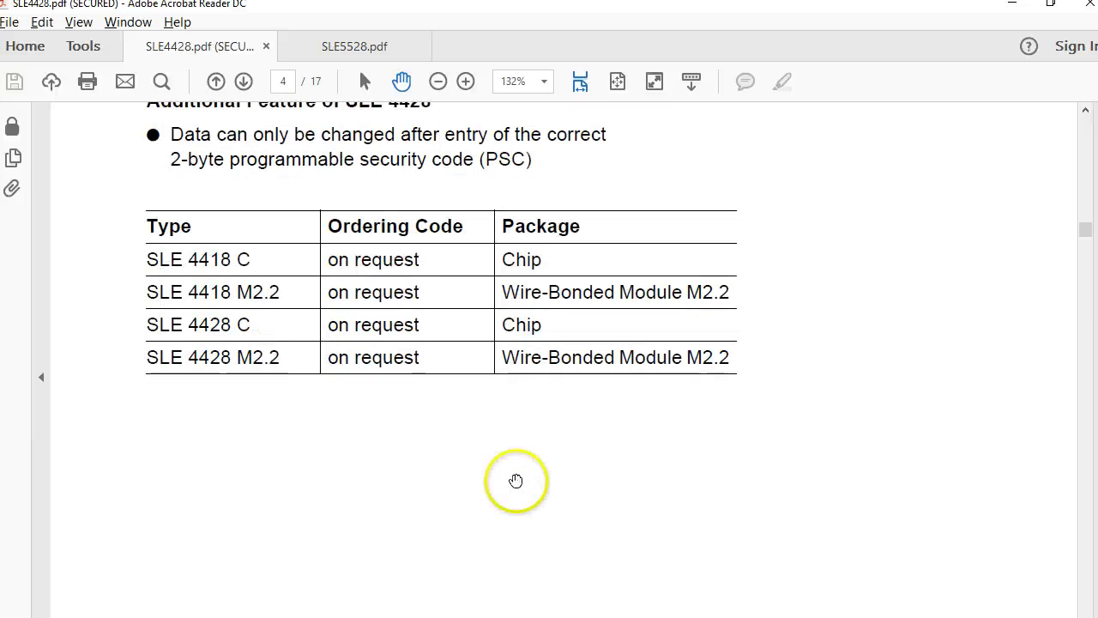
scroll(574, 484, down, 20)
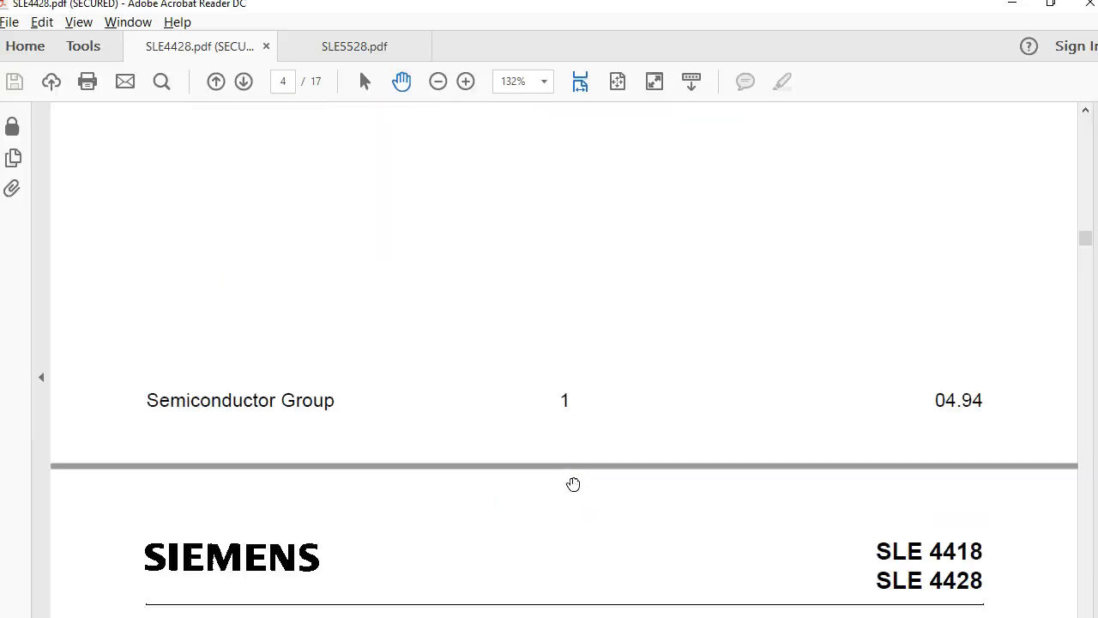
scroll(629, 496, down, 12)
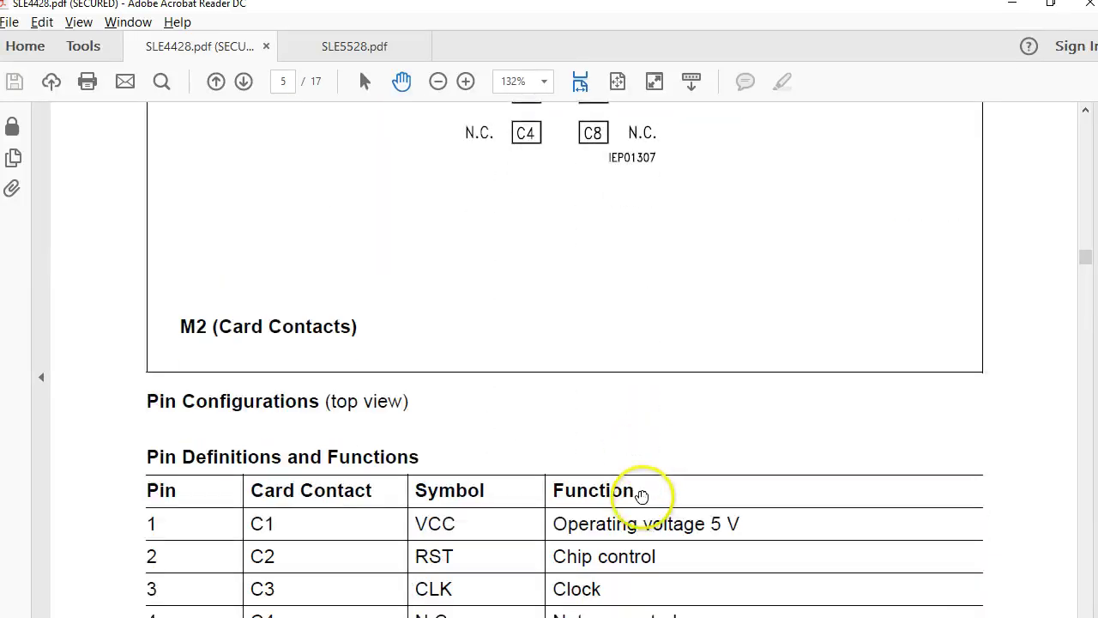
scroll(643, 498, down, 20)
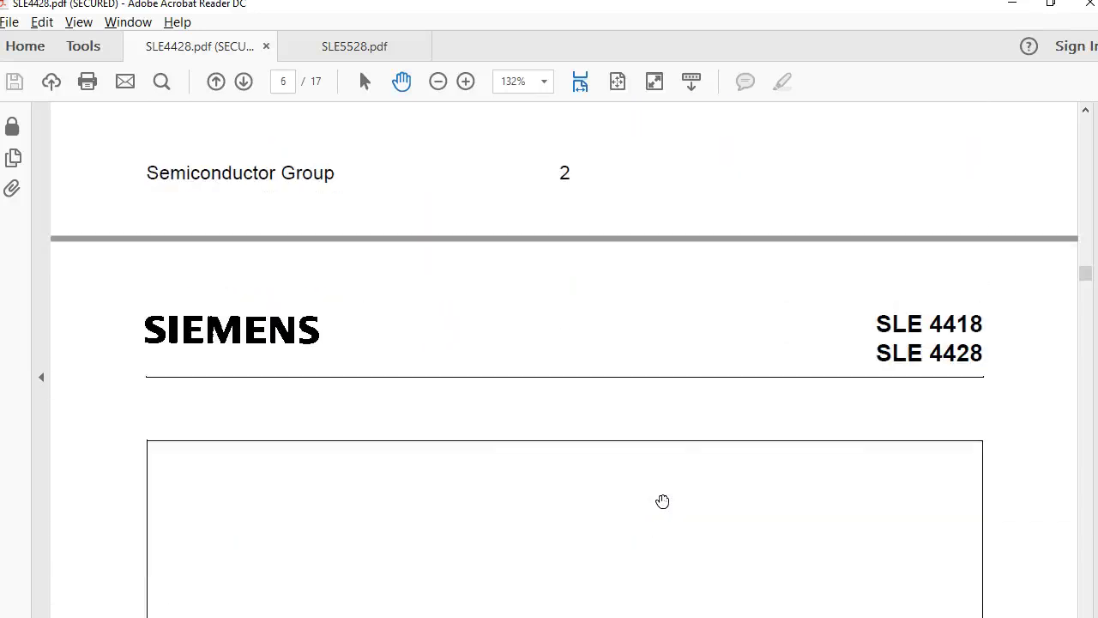
scroll(662, 502, down, 15)
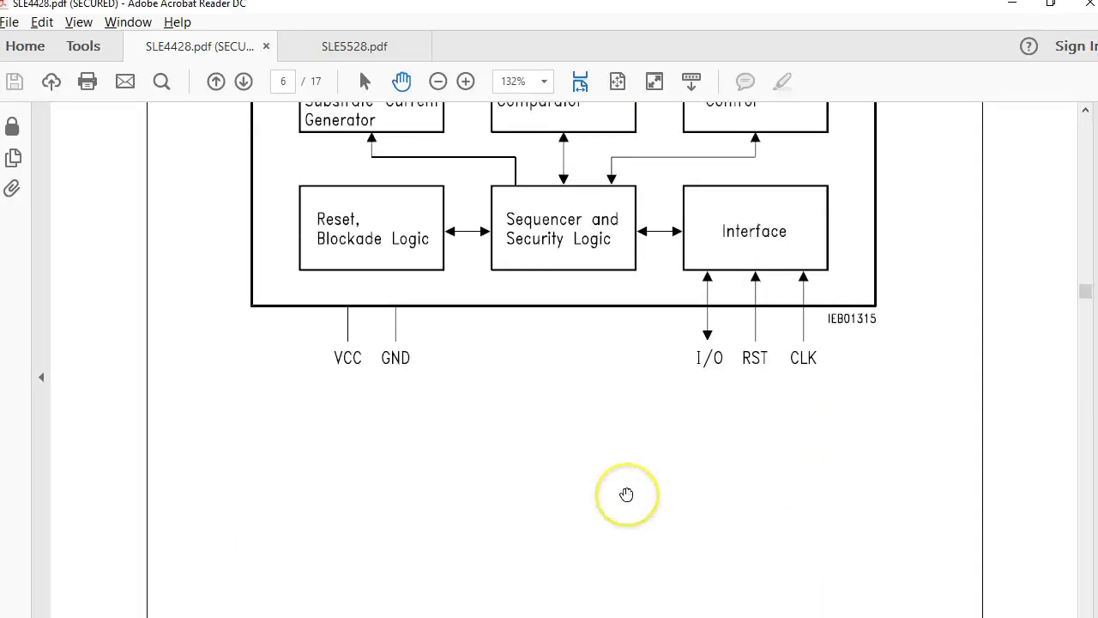
scroll(627, 494, down, 15)
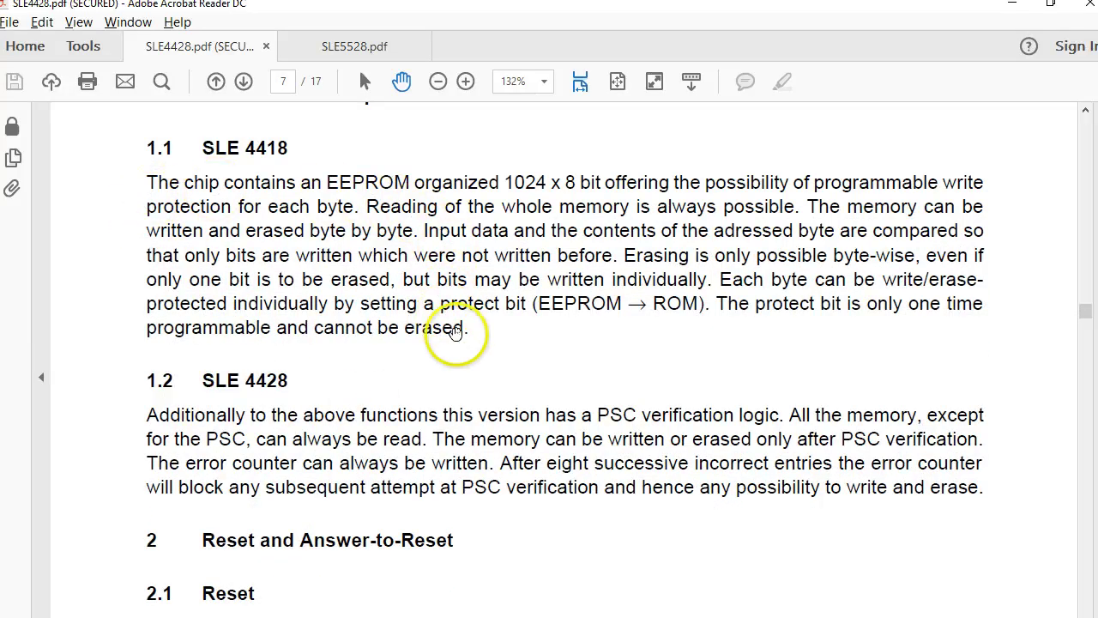
scroll(404, 331, down, 1)
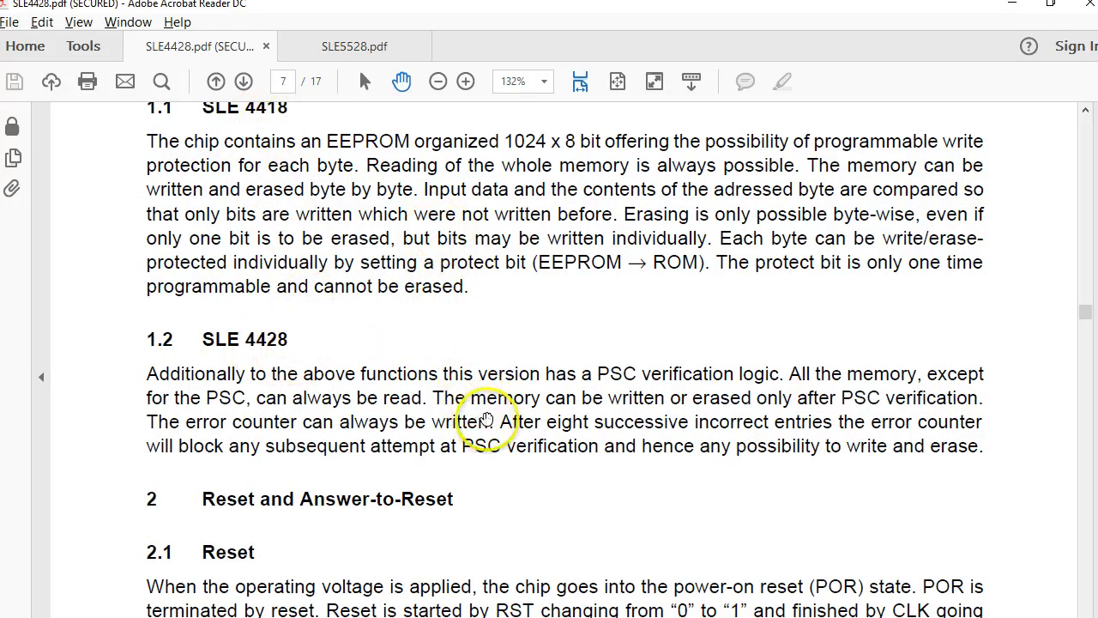
Step: In Table 1 on page 8, tick the three write operations and brace all the commands in red, and clear the marks
scroll(528, 417, down, 7)
scroll(539, 414, down, 20)
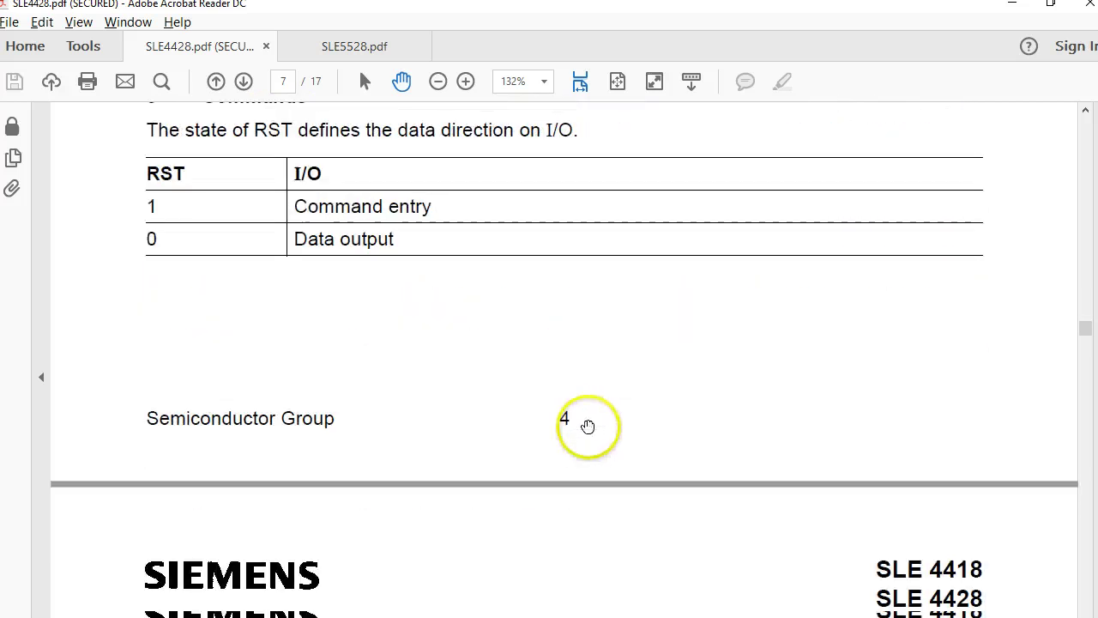
scroll(652, 429, up, 2)
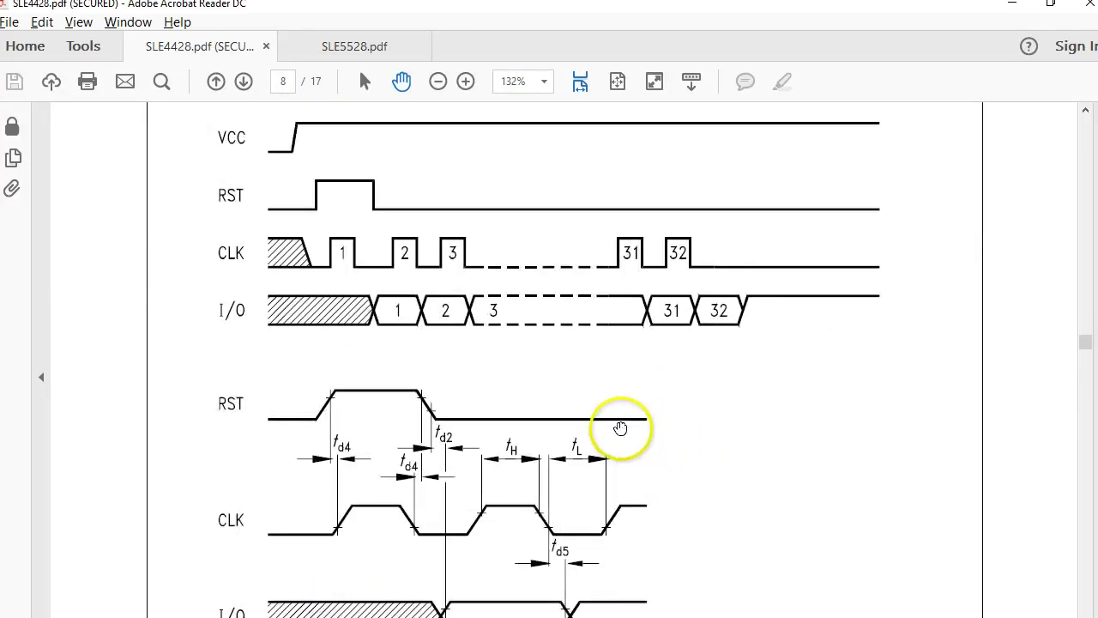
scroll(712, 407, down, 10)
scroll(780, 440, up, 3)
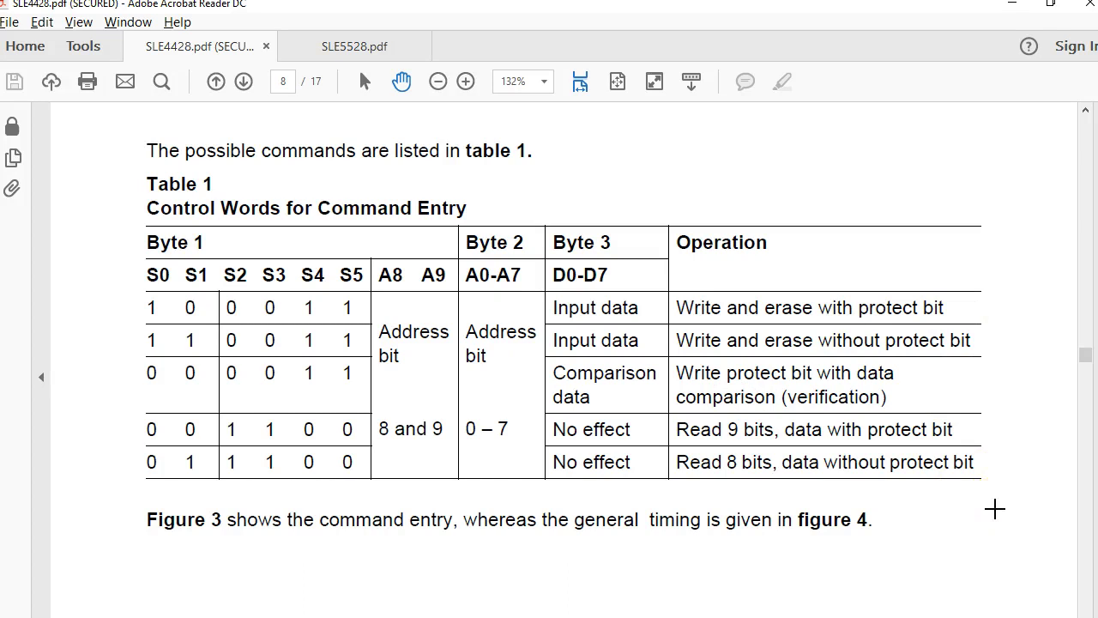
drag(960, 307, 1013, 264)
drag(976, 341, 1033, 295)
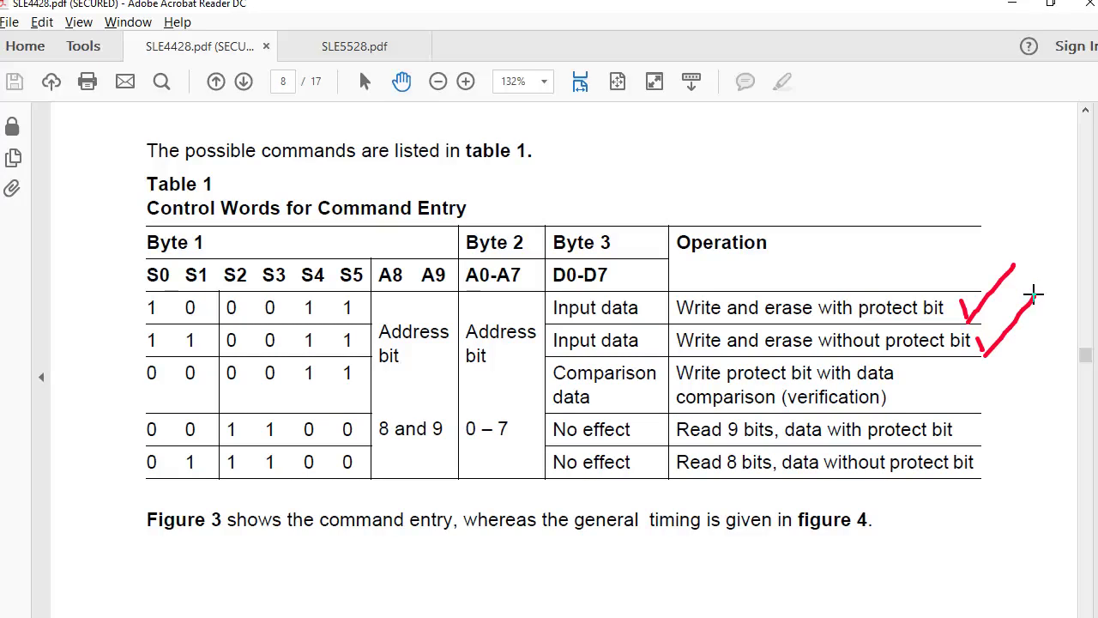
drag(948, 381, 1000, 367)
mouse_move(1006, 230)
mouse_down()
mouse_move(1018, 478)
mouse_move(998, 509)
mouse_up()
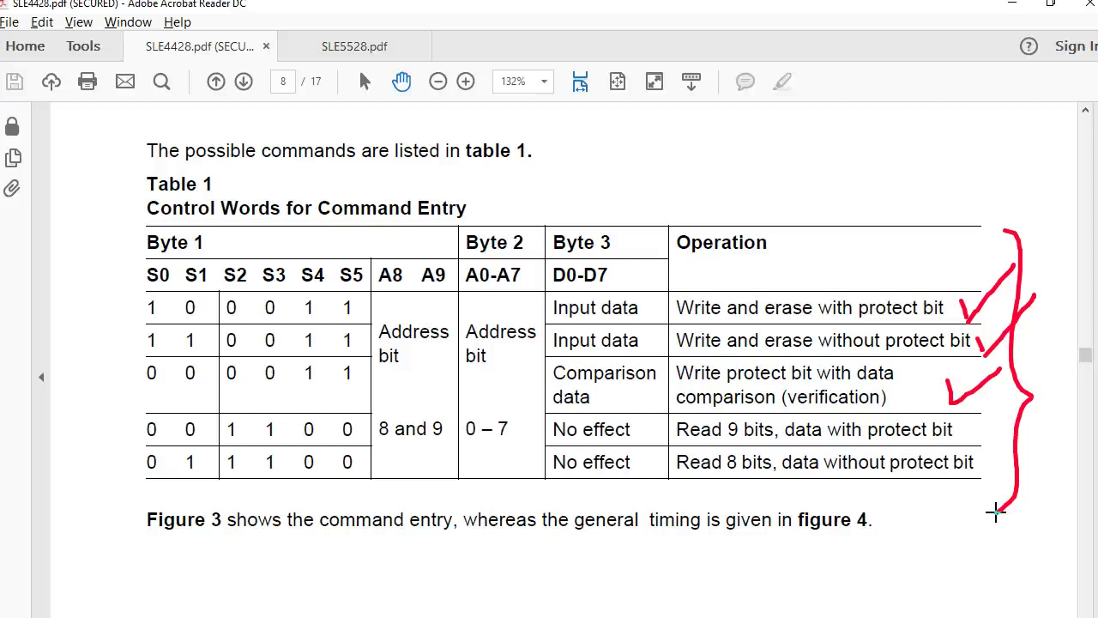
key(Escape)
Step: Review the Write/Erase Operations section on page 10, down to Write Protect Bit with Data Comparison
scroll(711, 467, down, 10)
scroll(726, 487, down, 15)
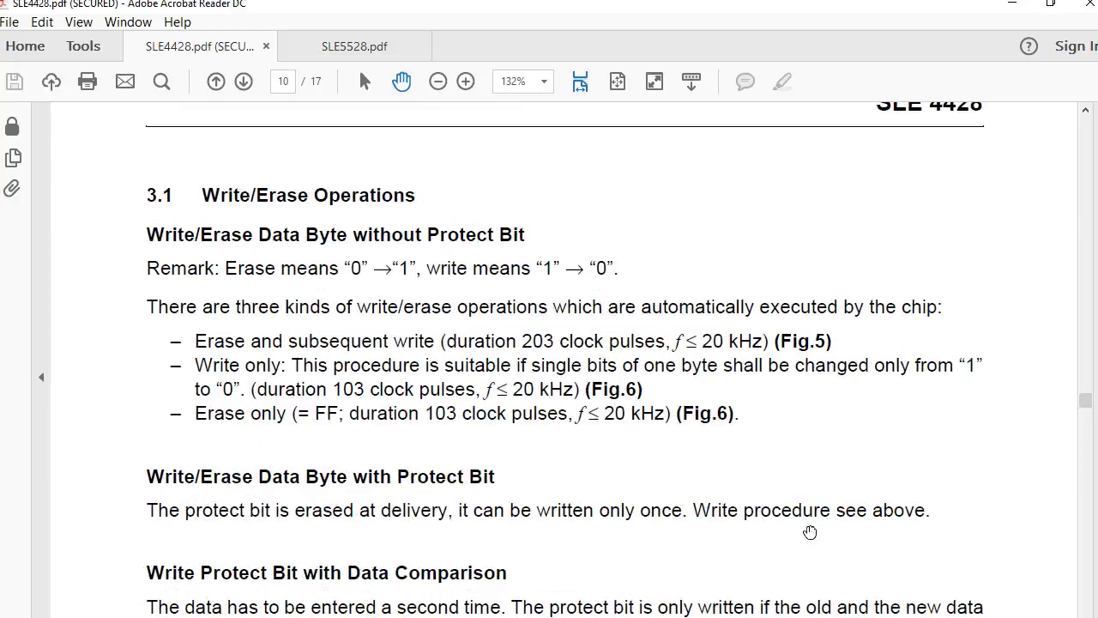
scroll(810, 532, down, 6)
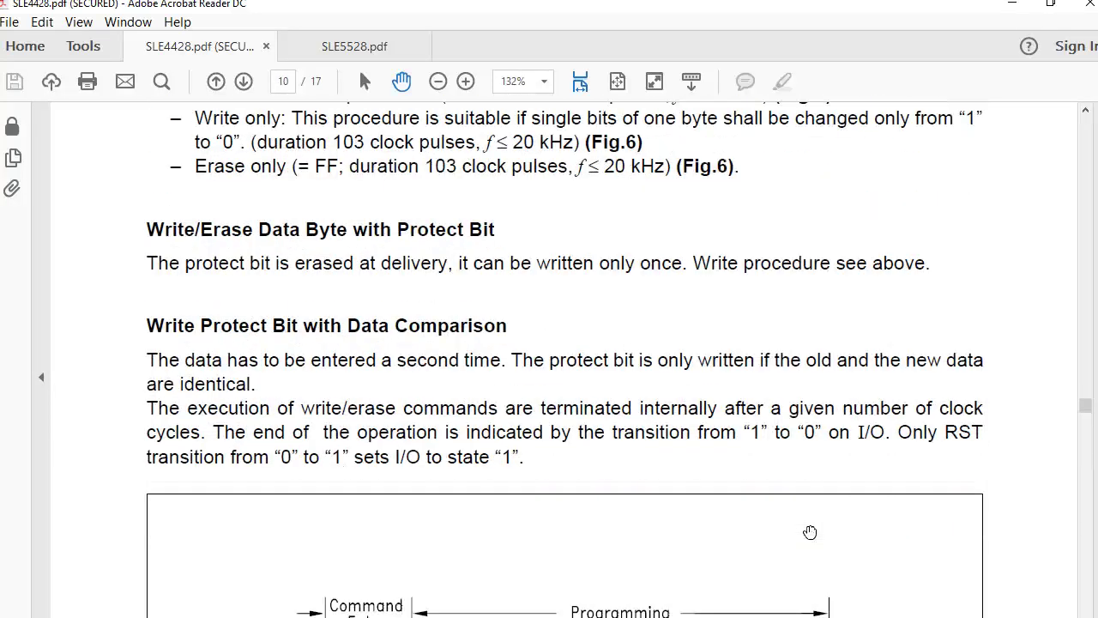
Step: In SLE5528.pdf's memory diagram, tick Programmable Security Code and draw a red arrow from Application ID to Command Logic
click(345, 43)
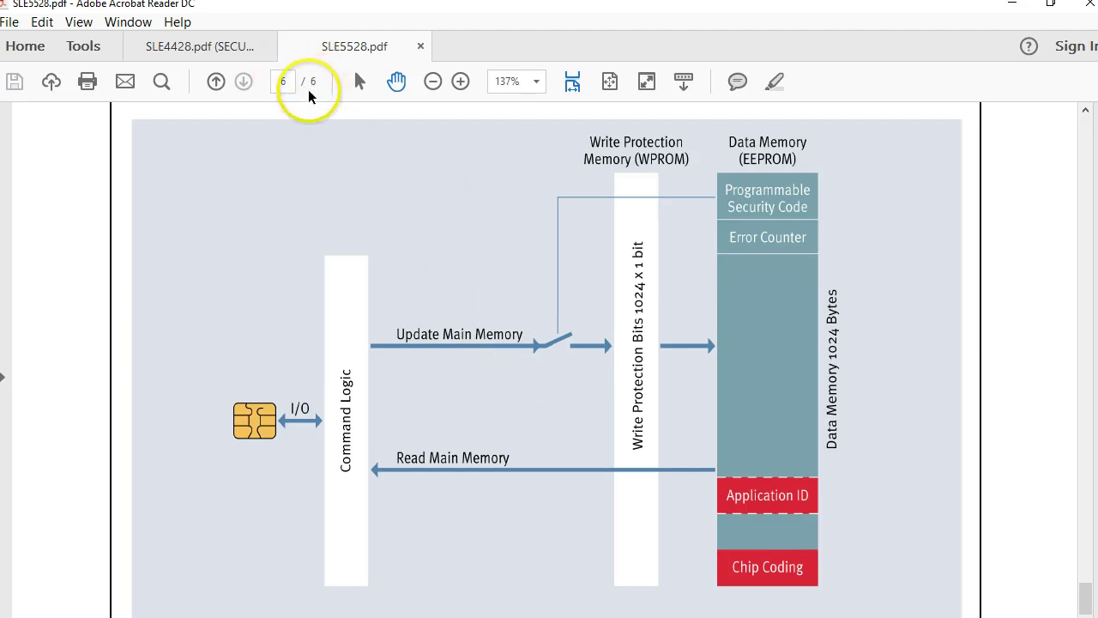
click(218, 48)
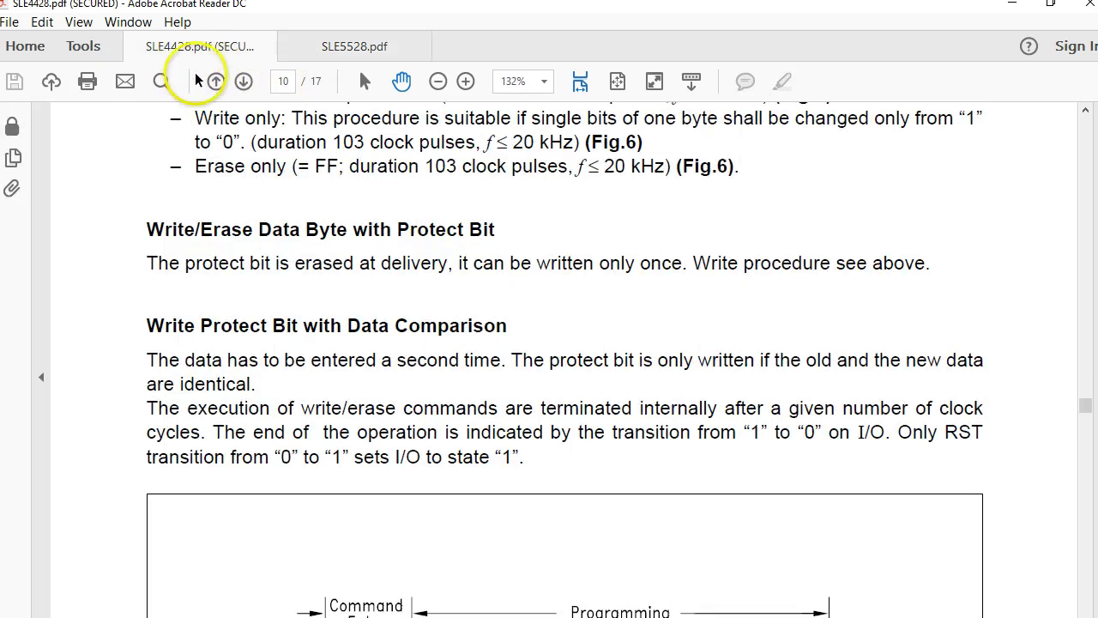
click(339, 46)
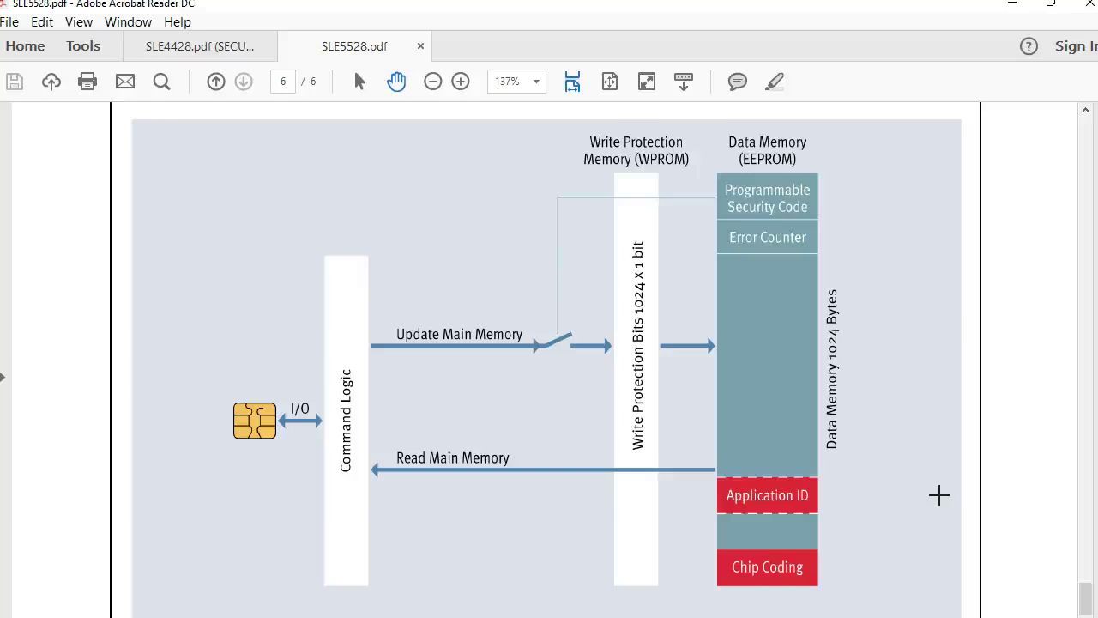
drag(814, 158, 895, 122)
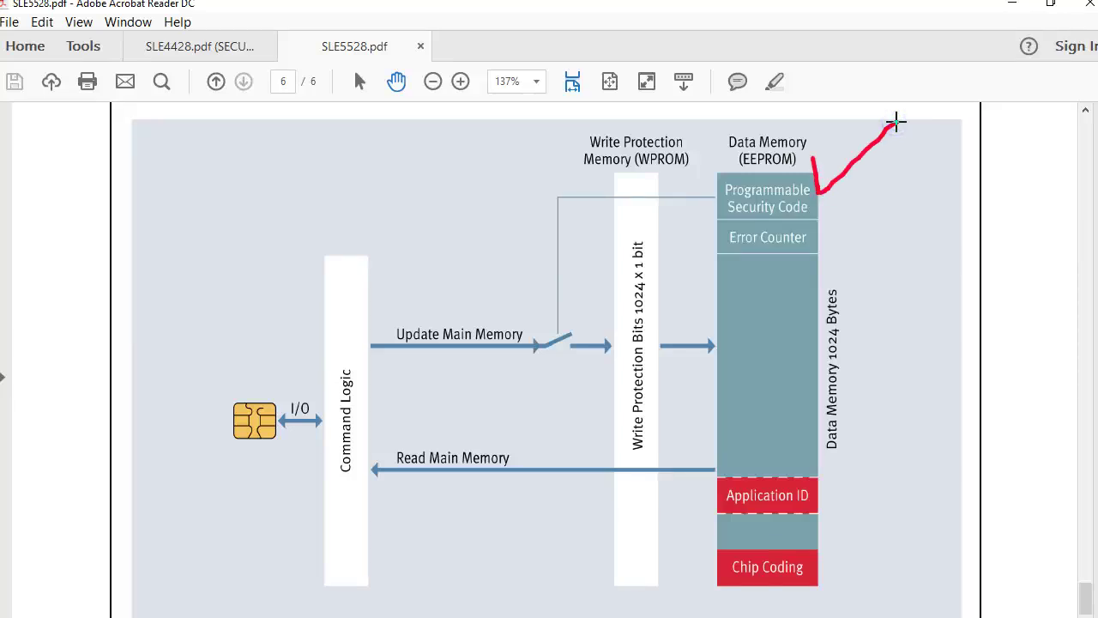
mouse_move(717, 485)
mouse_down()
mouse_move(569, 507)
mouse_move(360, 507)
mouse_move(389, 527)
mouse_up()
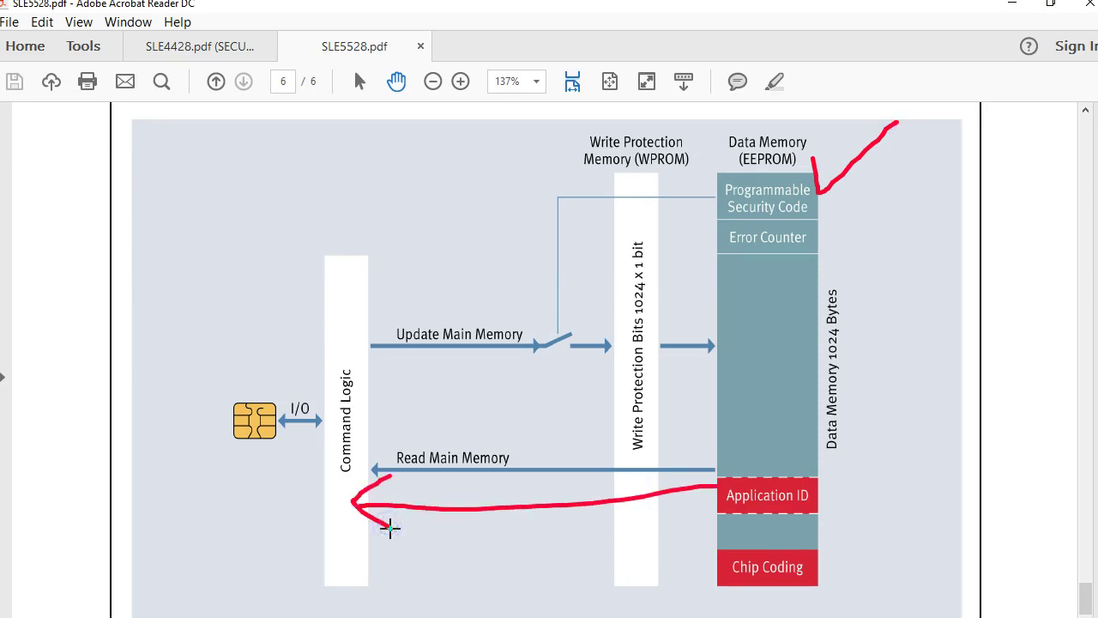
Step: Circle the switch on the Update Main Memory path, tick the data and write protection memories in red, and clear the marks
mouse_move(592, 300)
mouse_down()
mouse_move(554, 385)
mouse_move(590, 295)
mouse_up()
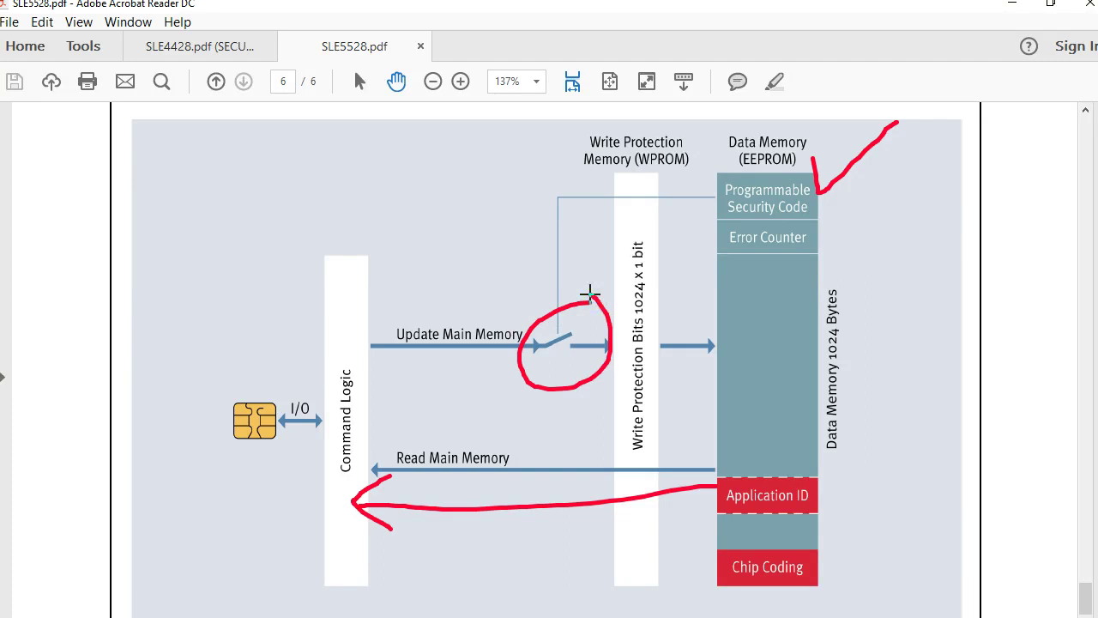
mouse_move(743, 273)
mouse_down()
mouse_move(816, 237)
mouse_move(837, 214)
mouse_up()
mouse_move(620, 222)
mouse_down()
mouse_move(630, 236)
mouse_move(673, 180)
mouse_up()
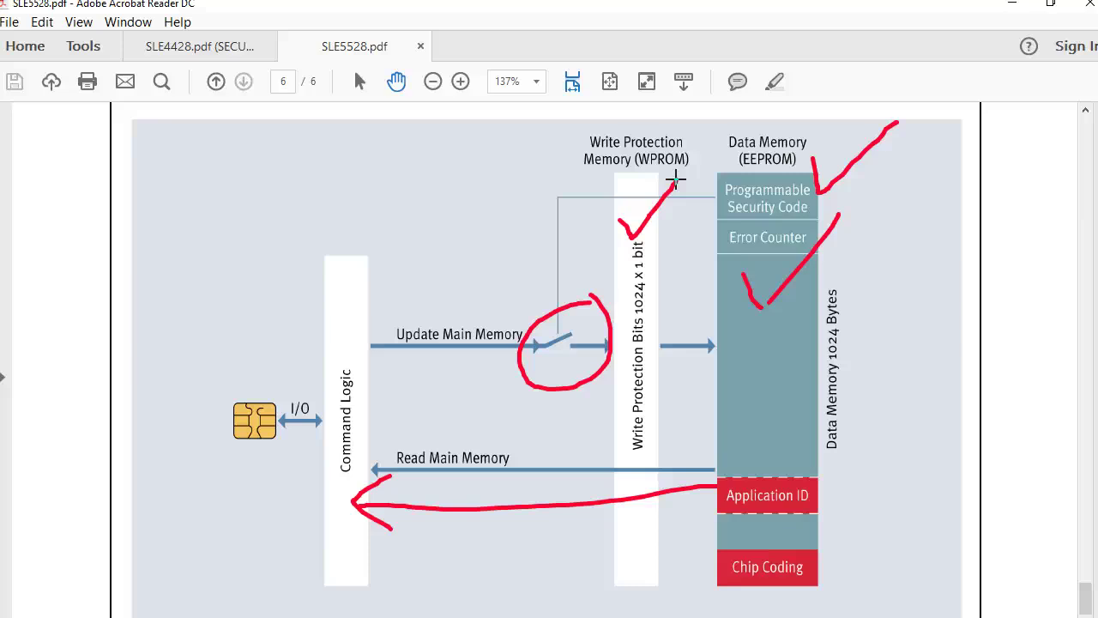
key(Escape)
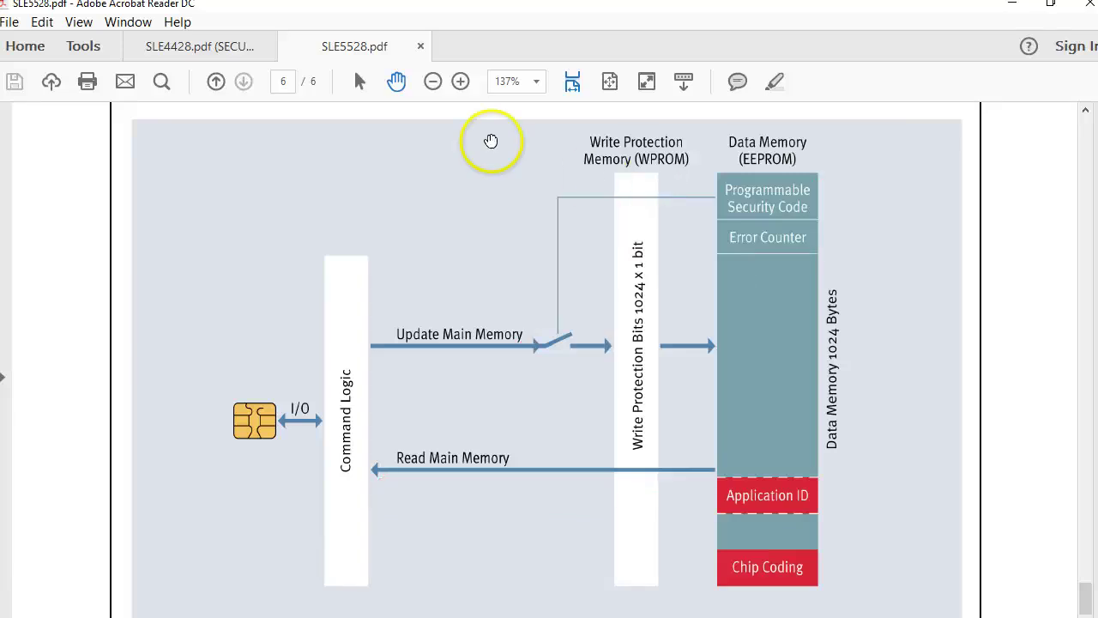
Step: Switch to SLE4428.pdf and go to section 4, Security Features SLE 4428, on page 13
click(210, 47)
scroll(568, 325, down, 2)
scroll(623, 384, down, 20)
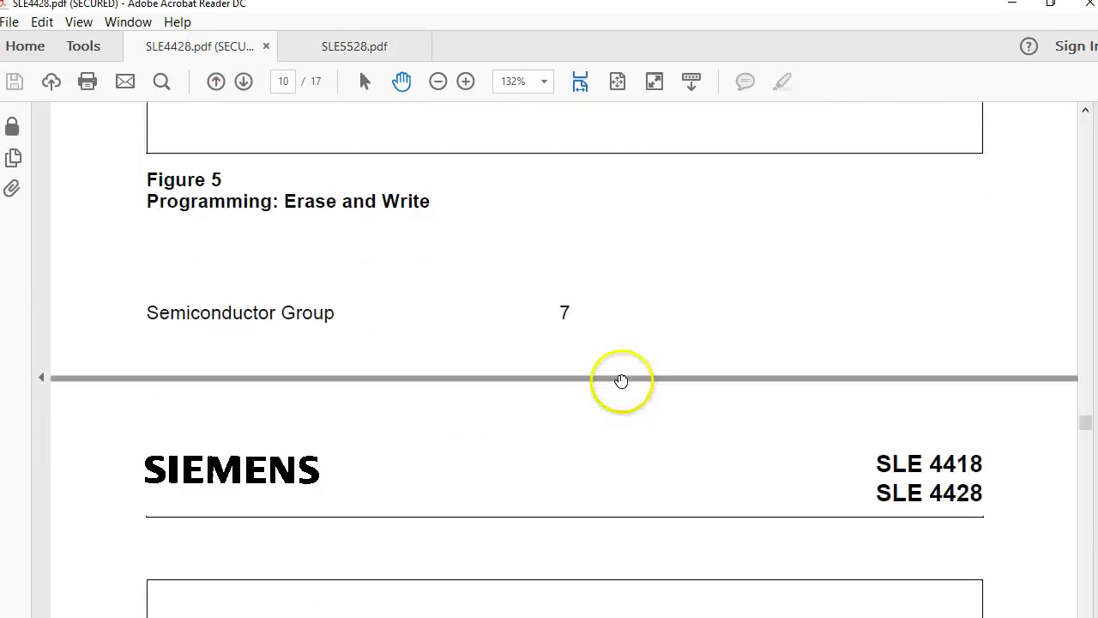
scroll(622, 388, down, 20)
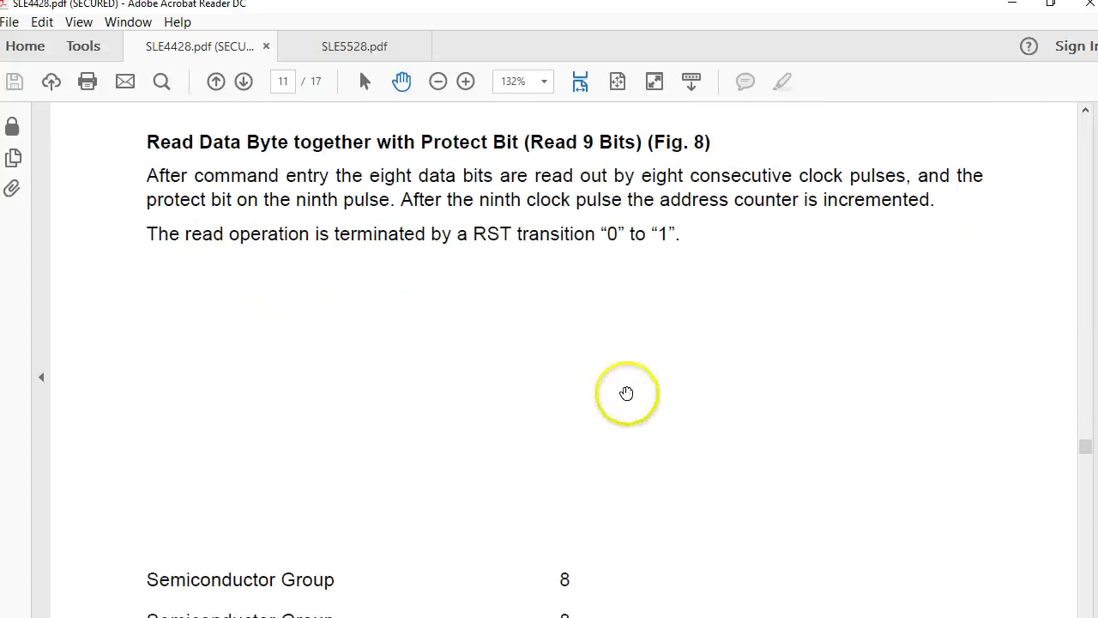
scroll(628, 397, down, 20)
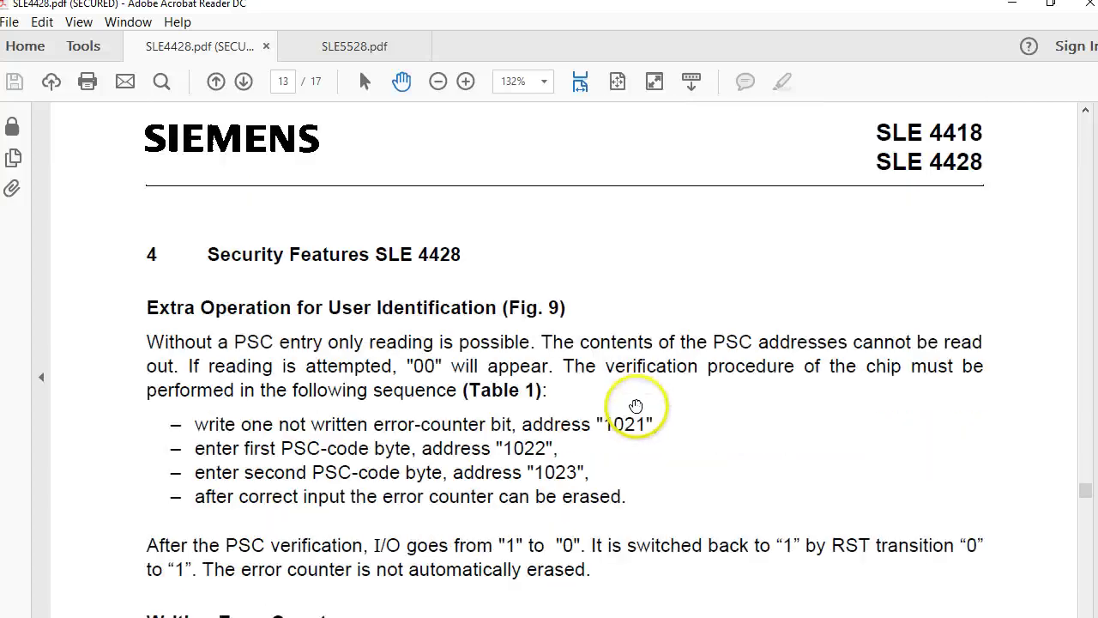
scroll(636, 405, down, 2)
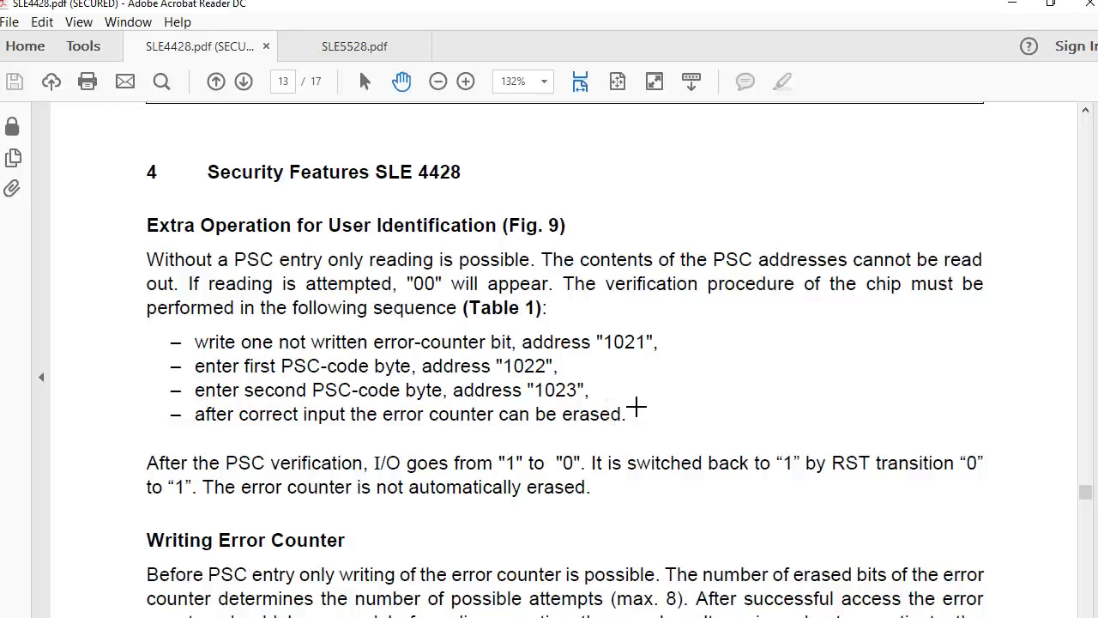
Step: Brace the PSC verification sequence in red, mark the two PSC-code byte lines and the error-counter line, and clear the marks
mouse_move(663, 296)
mouse_down()
mouse_move(664, 363)
mouse_move(640, 453)
mouse_up()
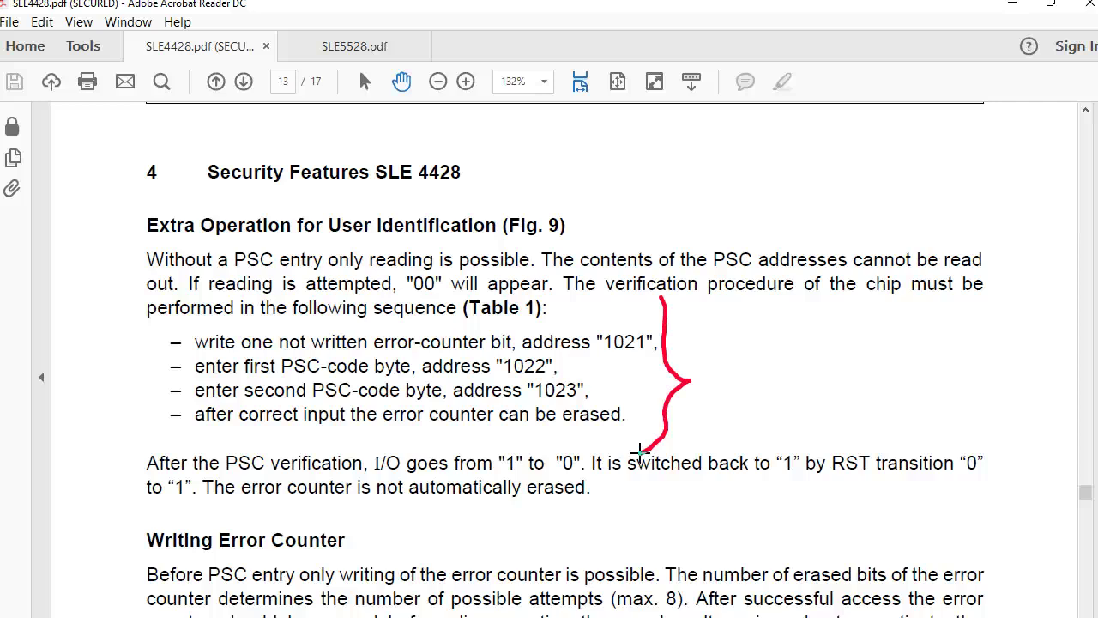
click(558, 360)
mouse_move(558, 373)
mouse_down()
mouse_move(580, 361)
mouse_move(598, 403)
mouse_move(627, 383)
mouse_up()
mouse_move(559, 438)
mouse_down()
mouse_move(484, 367)
mouse_move(573, 367)
mouse_move(568, 434)
mouse_up()
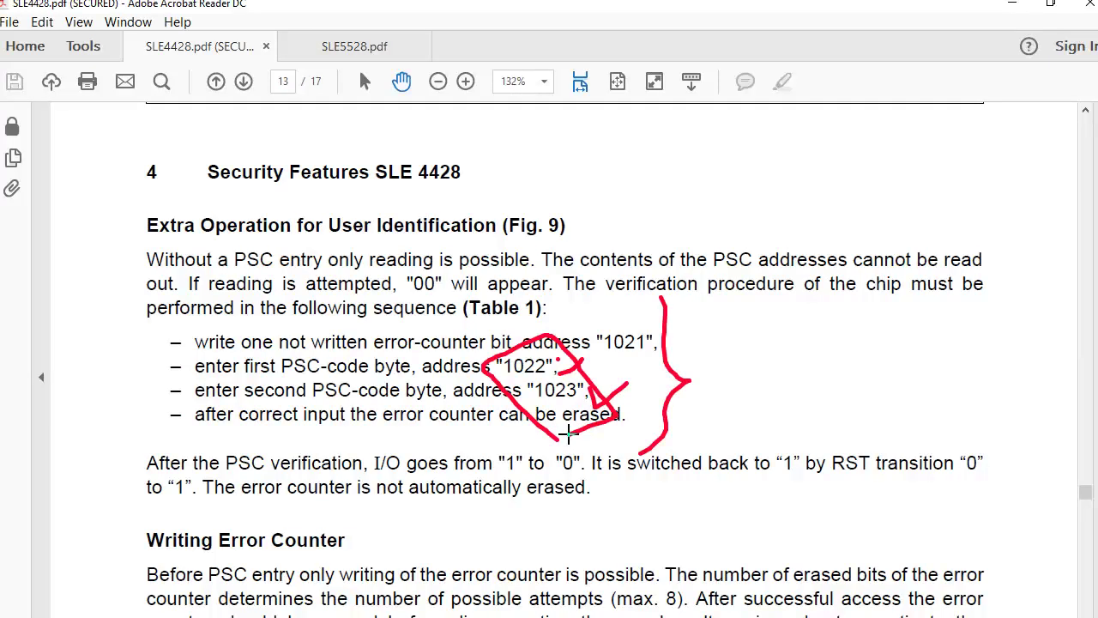
drag(665, 348, 731, 292)
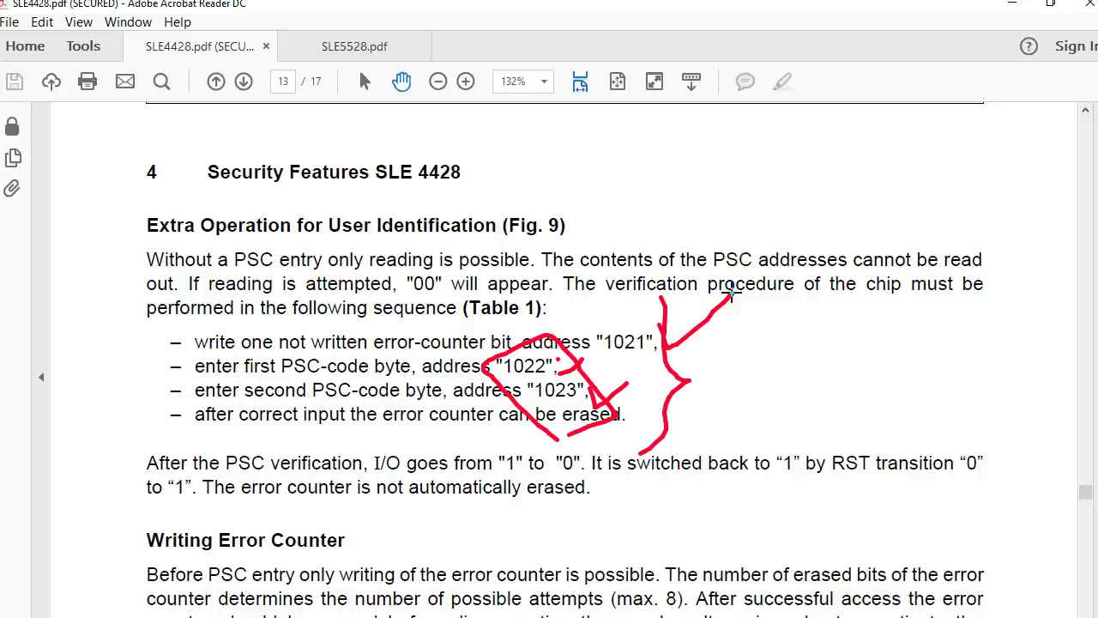
key(Escape)
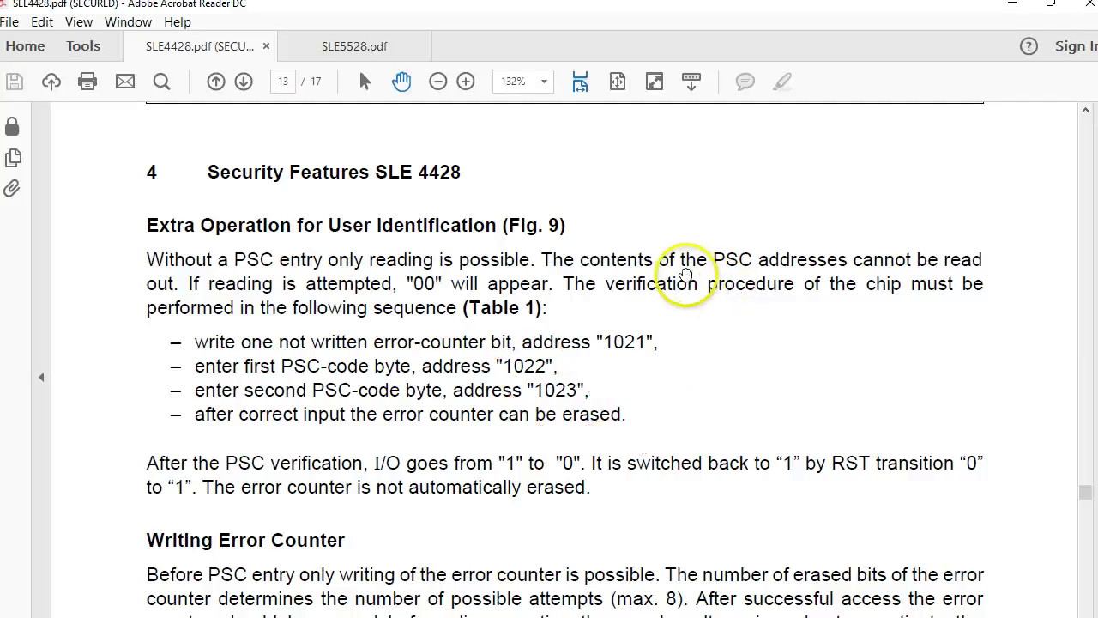
Step: Review Entry of PSC, Condition when supplied and Table 1's user identification control words on page 13
scroll(649, 289, down, 12)
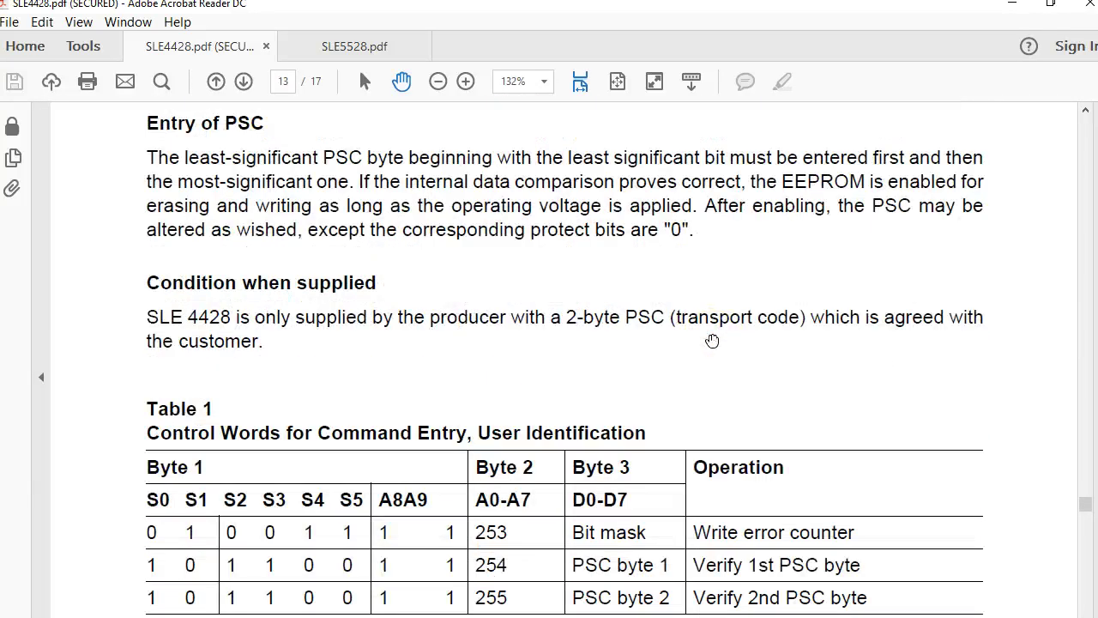
scroll(712, 341, down, 5)
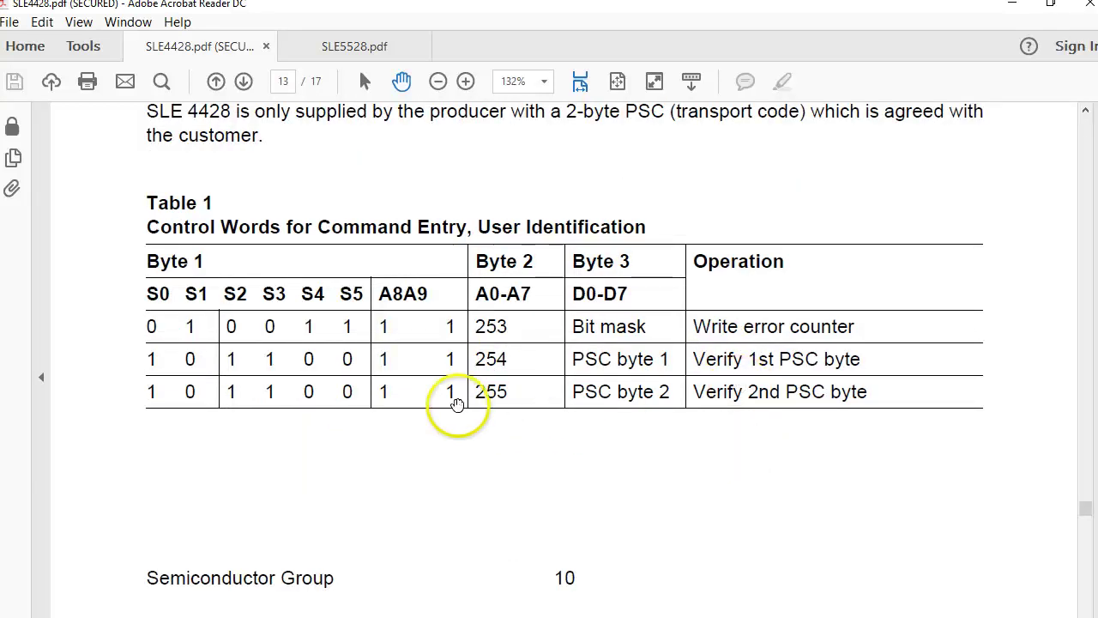
scroll(661, 431, down, 10)
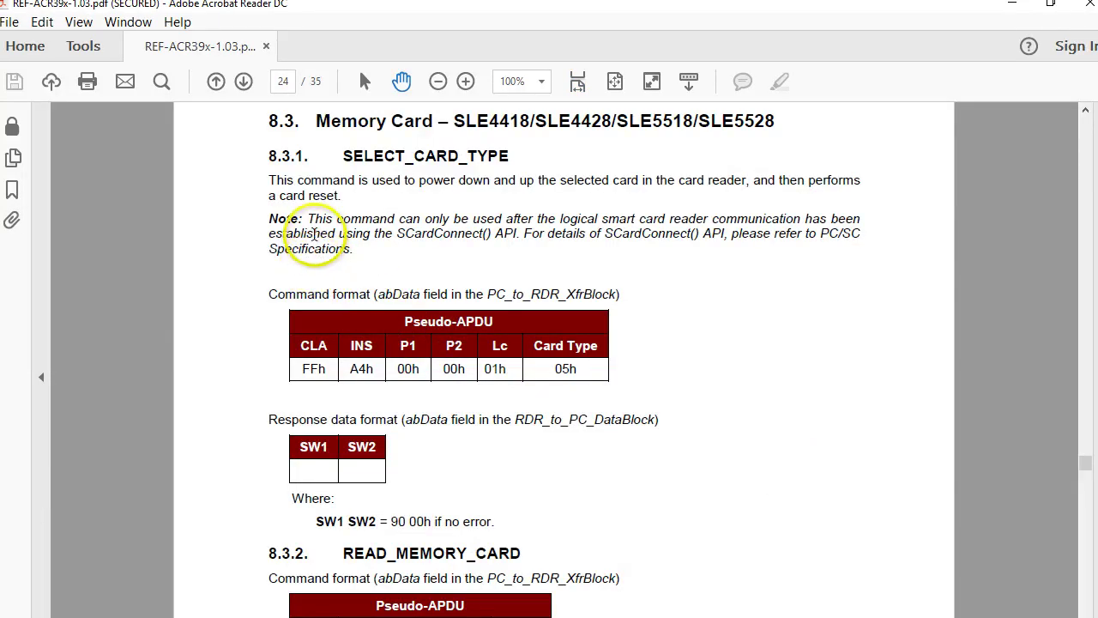
Step: In REF-ACR39x-1.03.pdf, review SELECT_CARD_TYPE in section 8.3.1, highlighting the card type value 05h and the command name
click(283, 81)
click(602, 196)
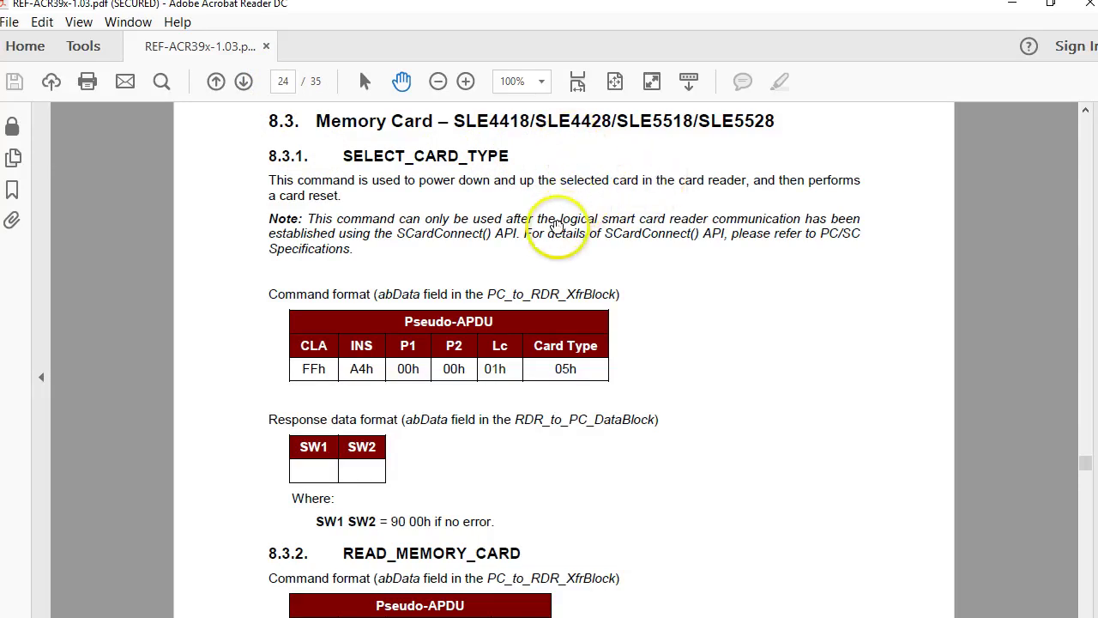
scroll(575, 258, down, 1)
scroll(532, 304, up, 1)
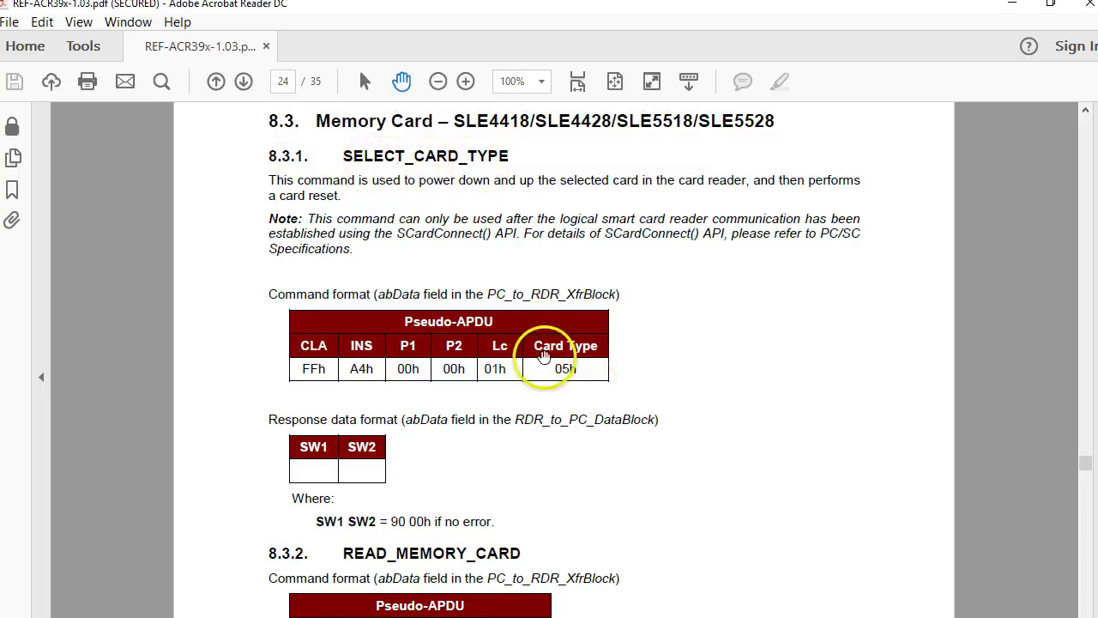
drag(549, 370, 590, 375)
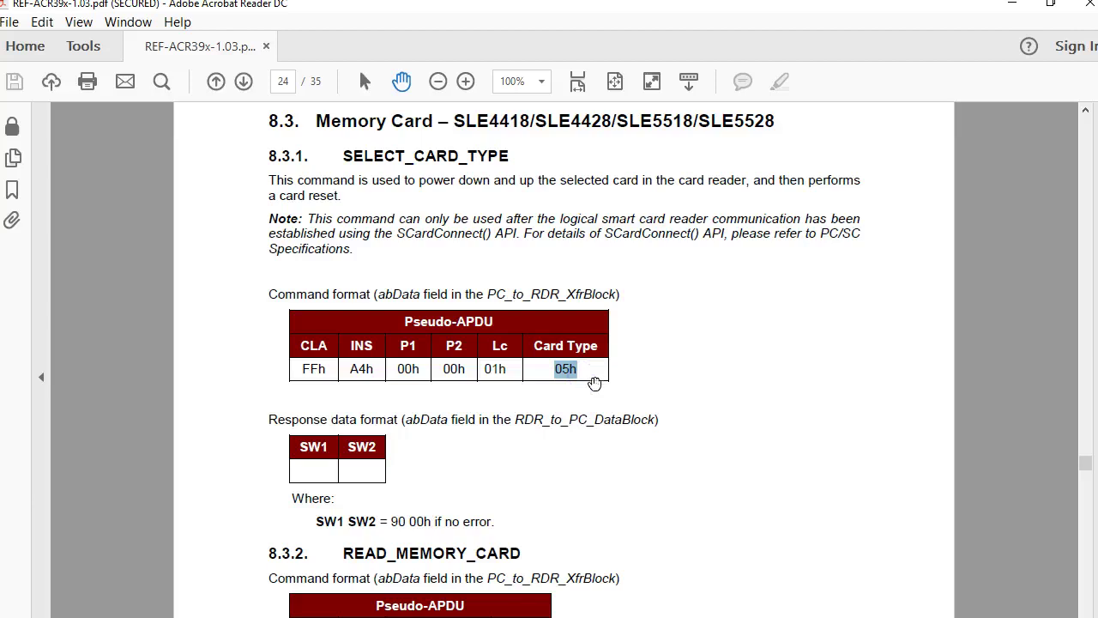
drag(343, 156, 509, 161)
Step: Beside the READ_MEMORY_CARD command in section 8.3.2, handwrite 1024 and 10 bits in red, and clear the writing
scroll(629, 325, down, 6)
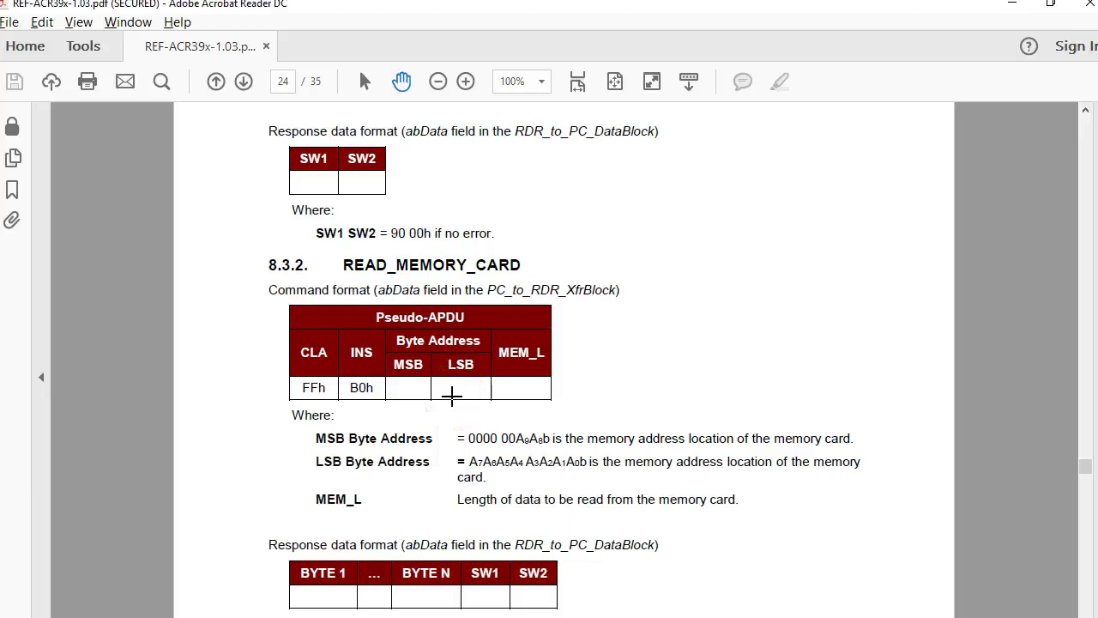
drag(652, 206, 652, 309)
mouse_move(708, 218)
mouse_down()
mouse_move(726, 260)
mouse_move(710, 218)
mouse_up()
mouse_move(740, 192)
mouse_down()
mouse_move(743, 255)
mouse_move(786, 253)
mouse_up()
mouse_move(800, 177)
mouse_down()
mouse_move(839, 200)
mouse_move(848, 284)
mouse_up()
drag(712, 340, 727, 412)
mouse_move(764, 342)
mouse_down()
mouse_move(775, 358)
mouse_move(765, 342)
mouse_up()
mouse_move(802, 313)
mouse_down()
mouse_move(820, 343)
mouse_move(852, 318)
mouse_move(912, 314)
mouse_move(903, 276)
mouse_up()
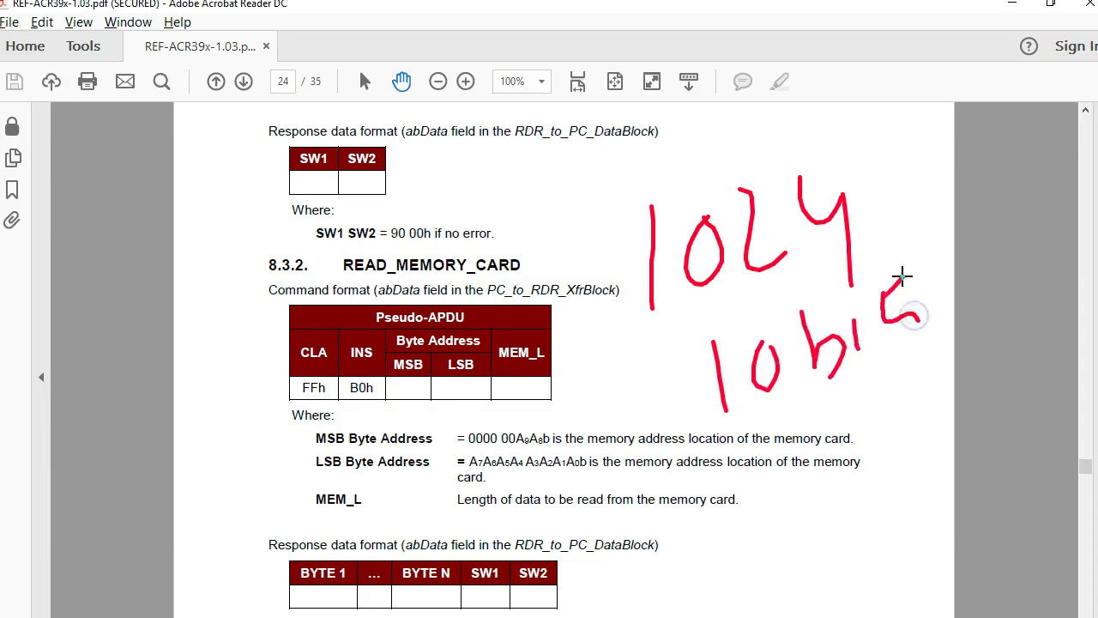
key(e)
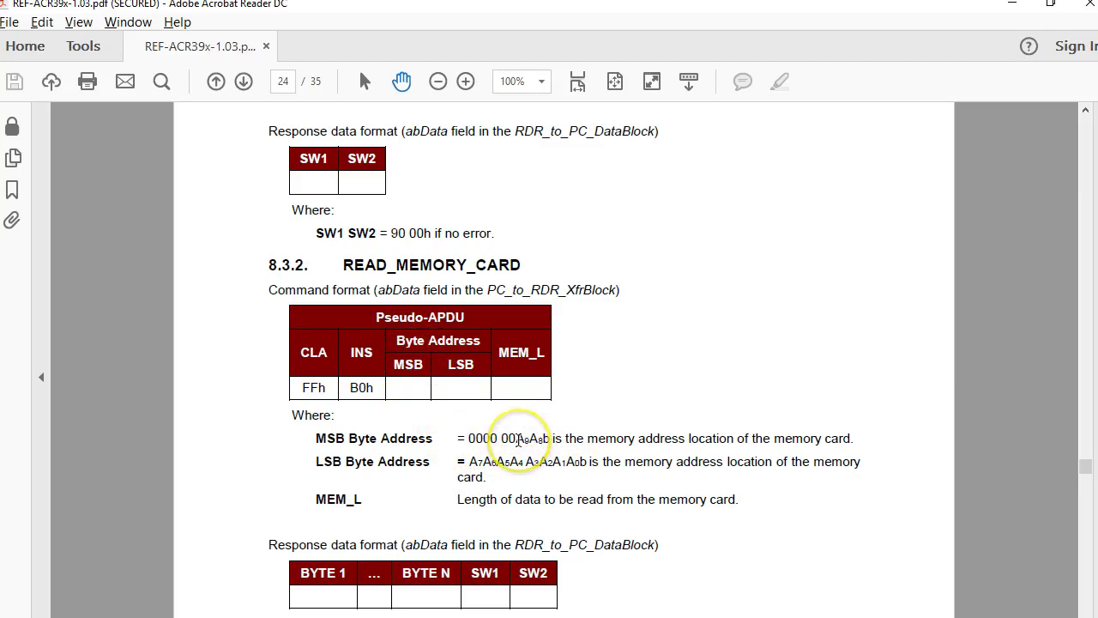
Step: Review the READ_MEMORY_CARD parameters and response, and the READ_PRESENTATION_ERROR_COUNTER_MEMORY_CARD command in section 8.3.3
scroll(540, 459, down, 1)
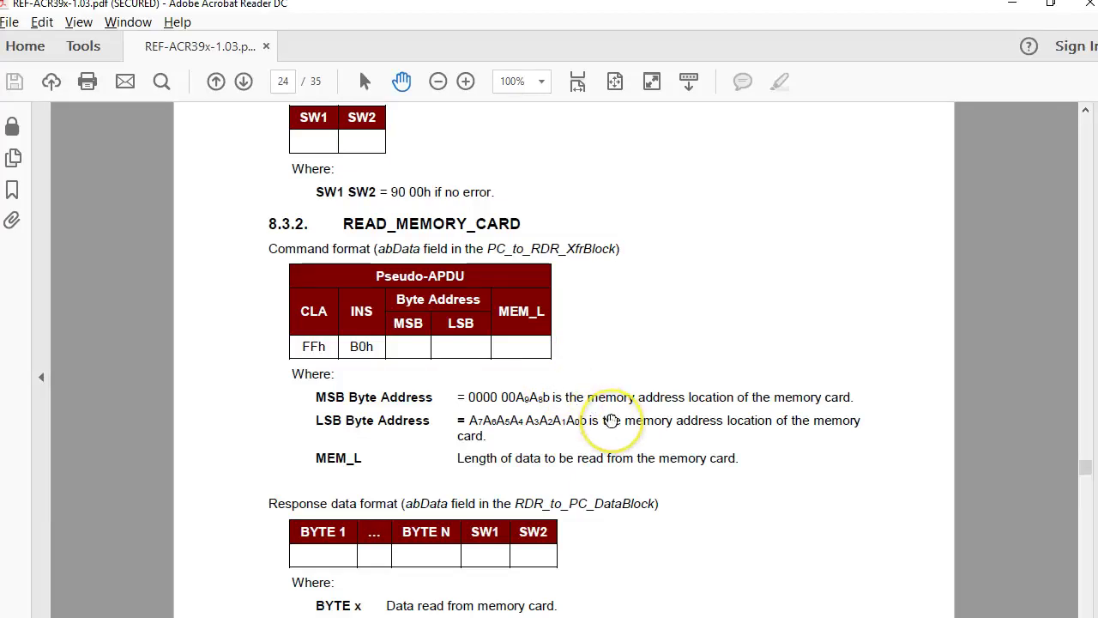
scroll(608, 420, down, 1)
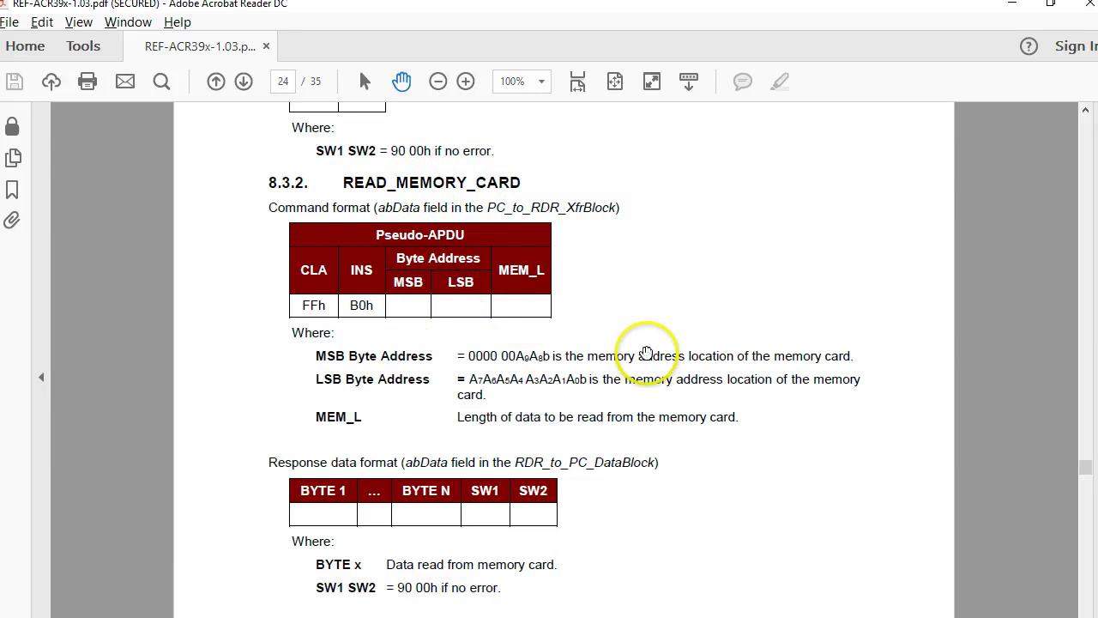
scroll(645, 348, down, 10)
scroll(647, 358, down, 2)
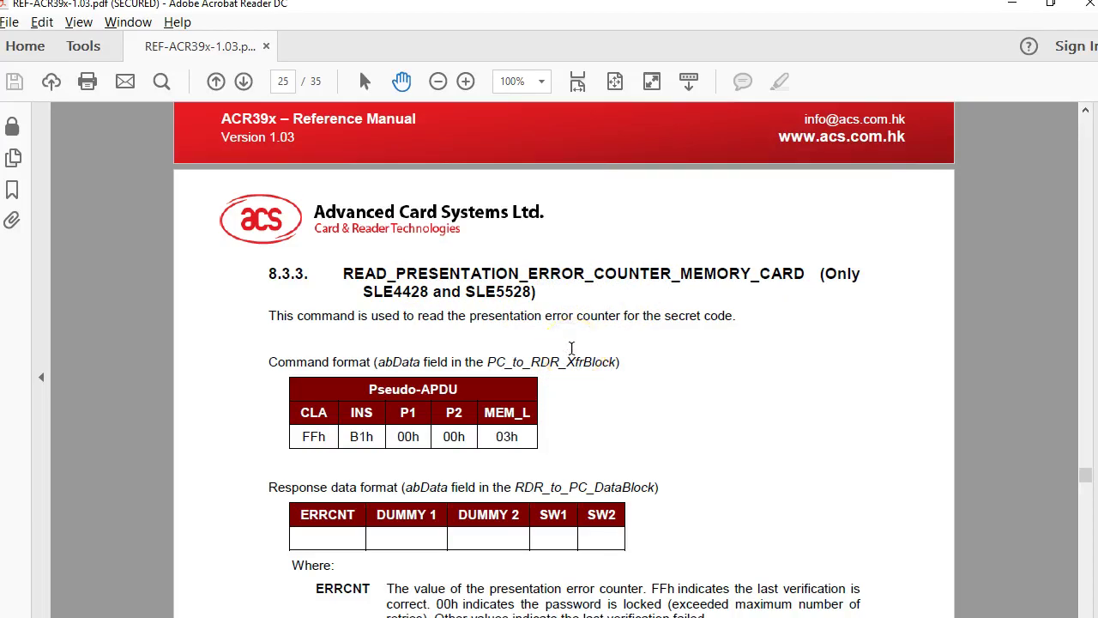
scroll(681, 374, down, 4)
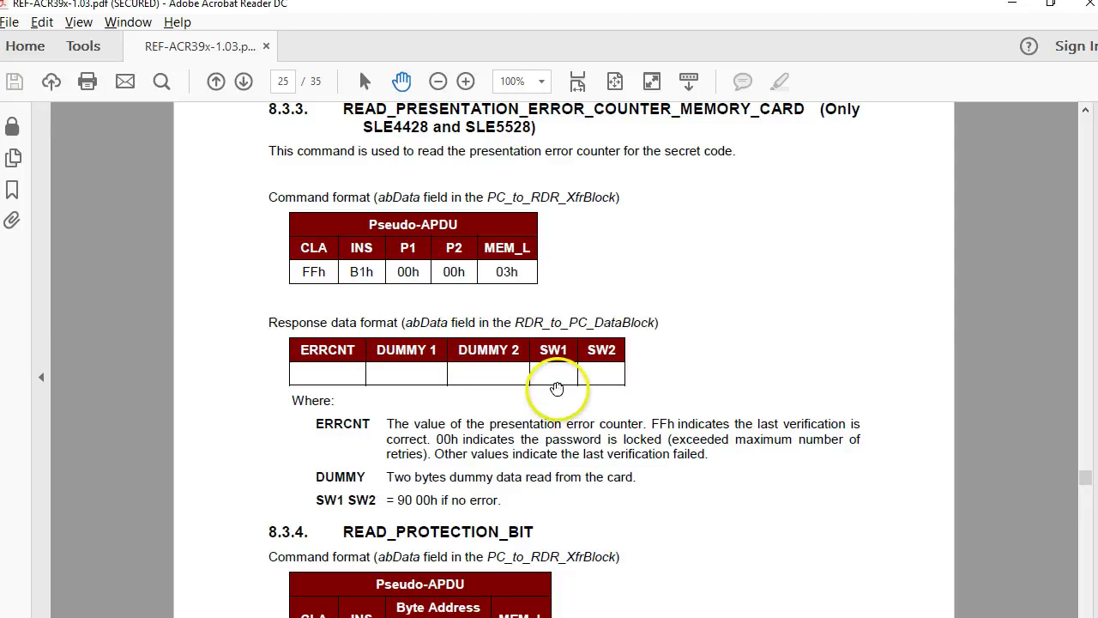
scroll(557, 388, up, 1)
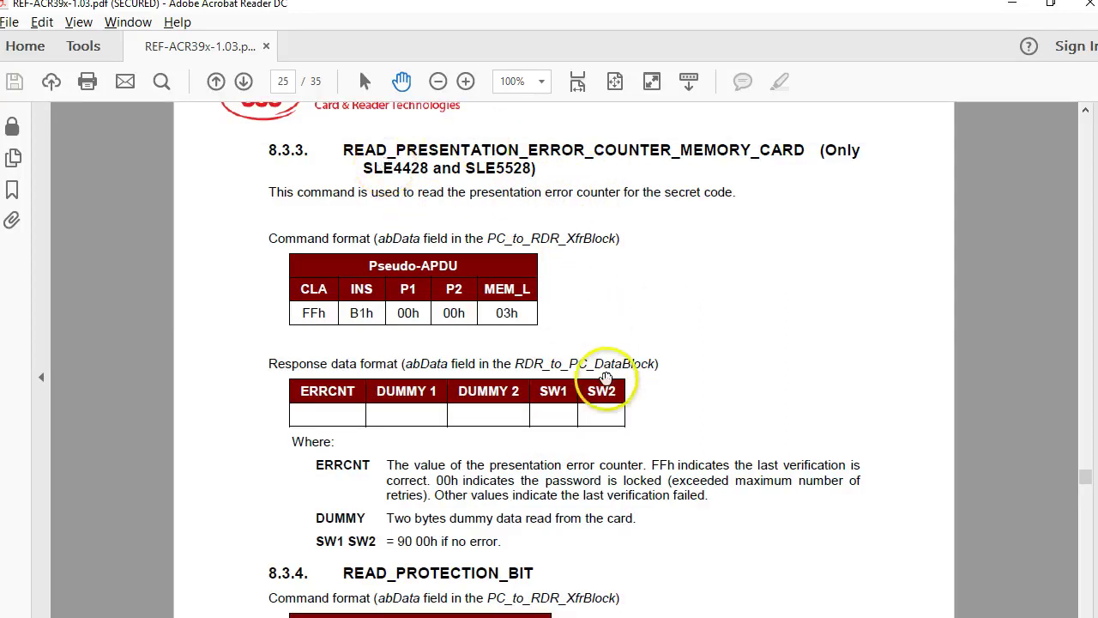
scroll(605, 382, down, 1)
scroll(600, 374, down, 1)
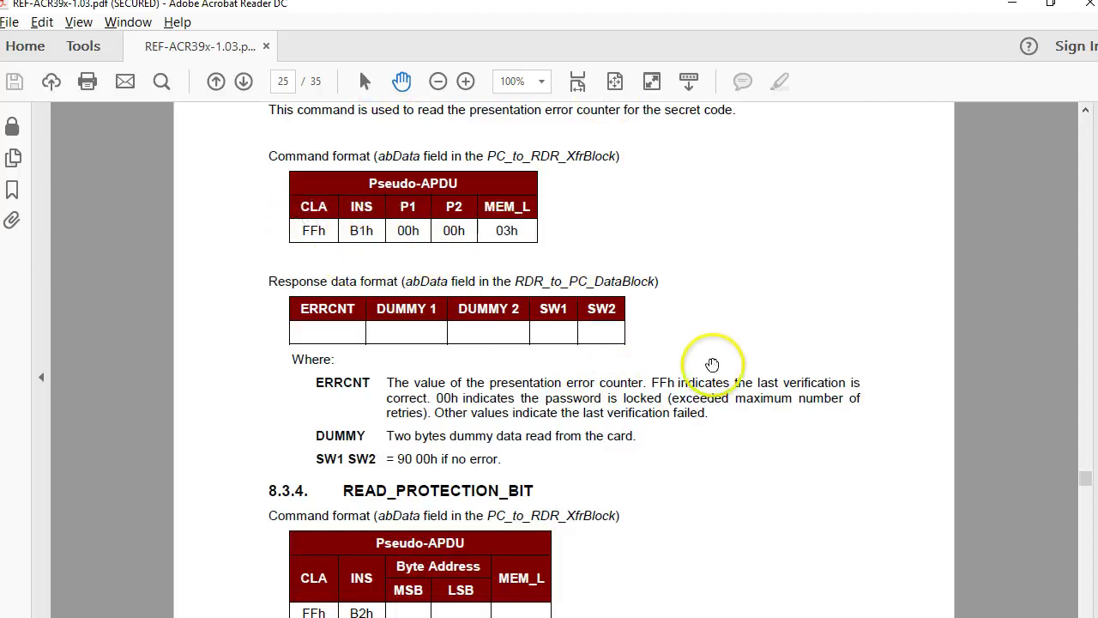
Step: Examine the READ_PROTECTION_BIT command format, its byte address and MEM_L parameters, and the example in section 8.3.4
scroll(712, 364, down, 5)
scroll(712, 365, down, 1)
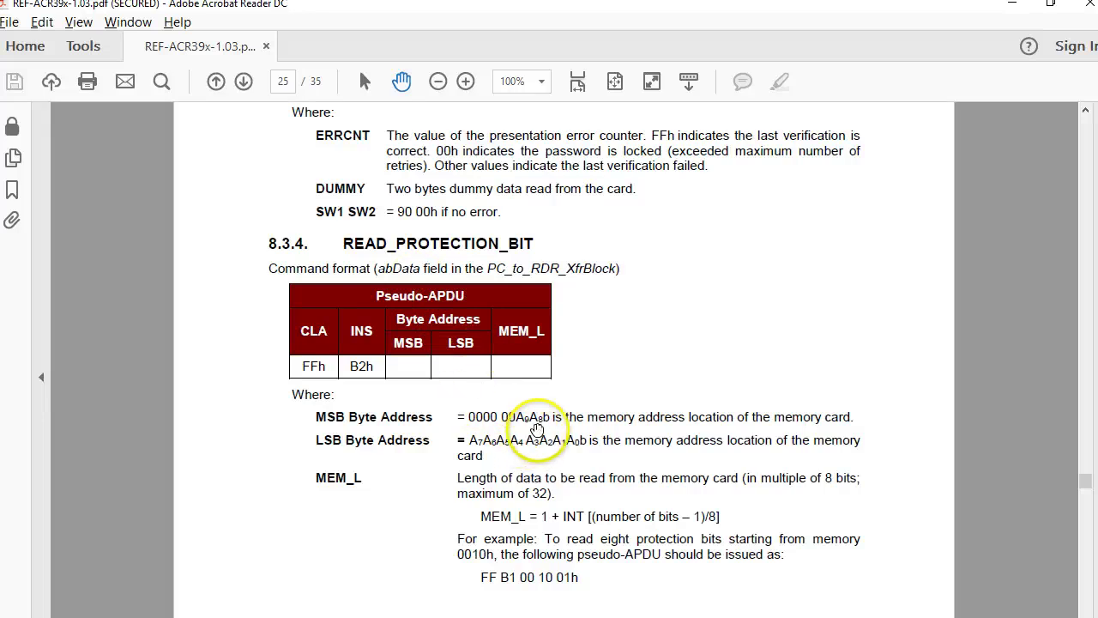
scroll(480, 395, down, 1)
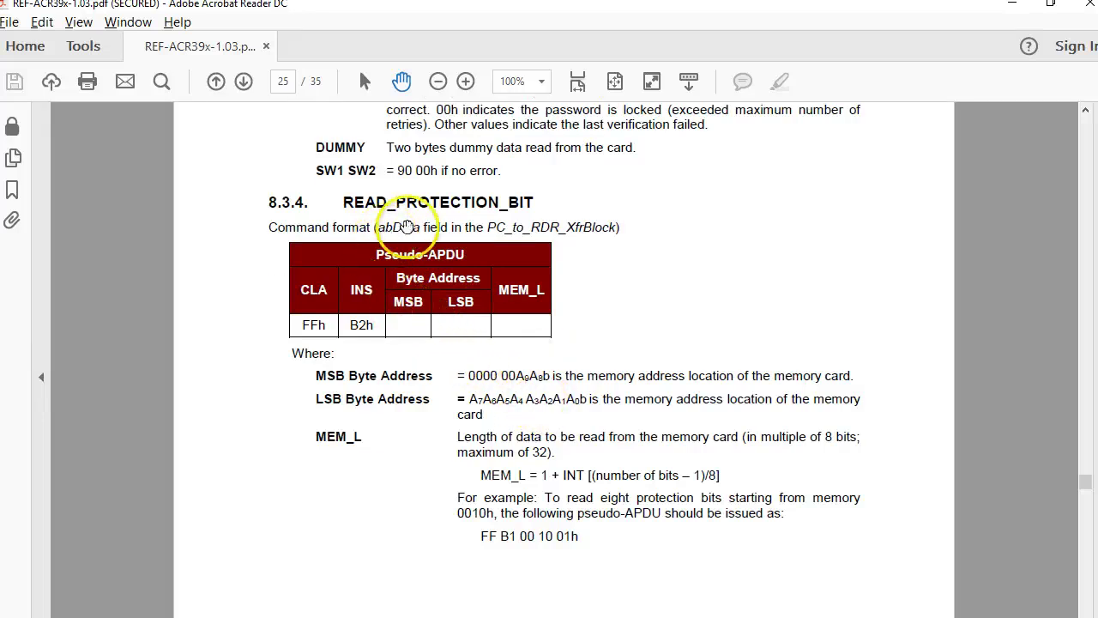
scroll(532, 384, down, 1)
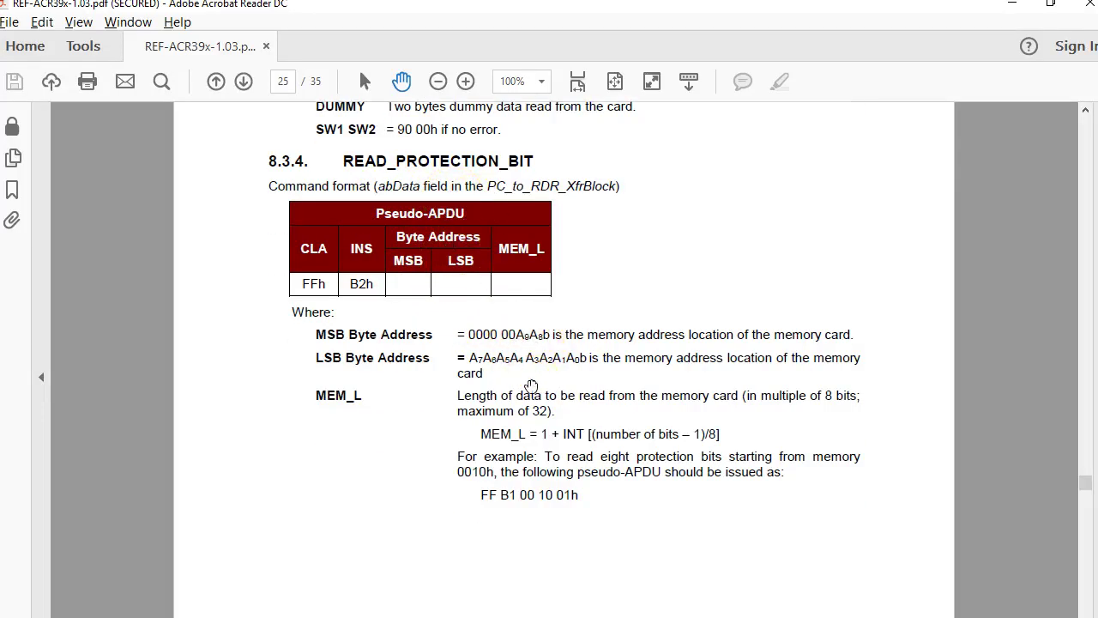
scroll(532, 384, down, 1)
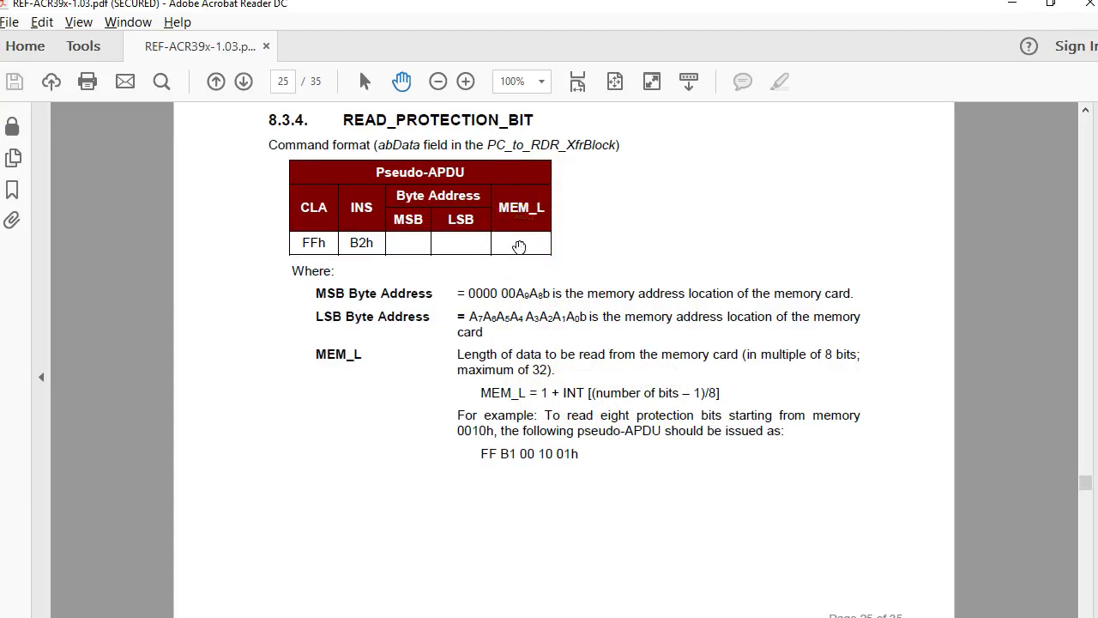
scroll(564, 372, down, 10)
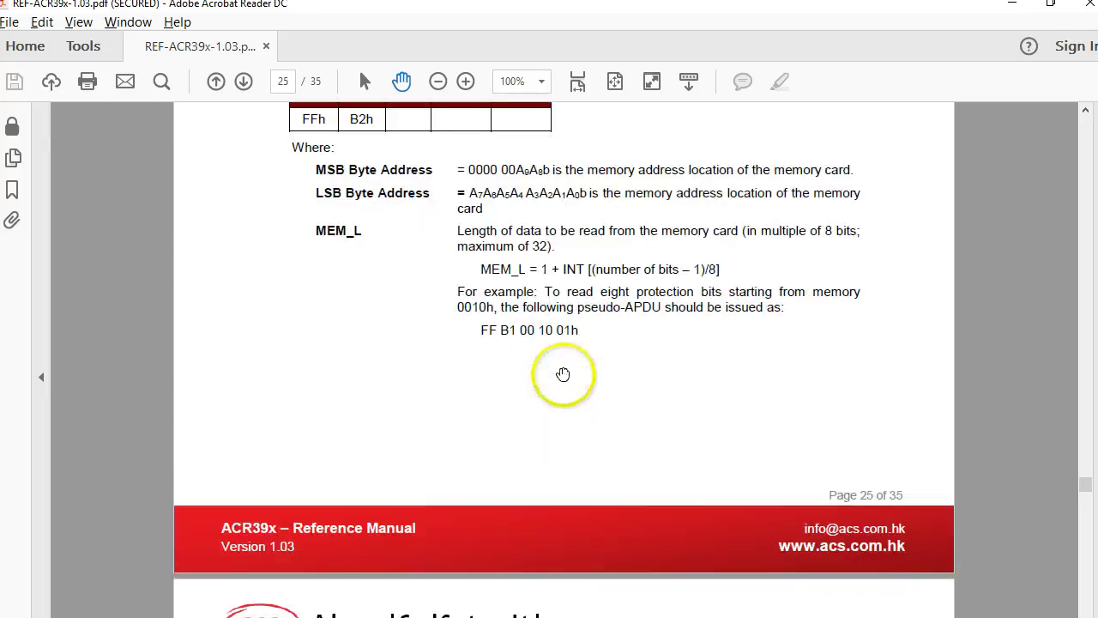
Step: Examine the WRITE_MEMORY_CARD command format, its parameters and the response data format in section 8.3.5 on page 26
scroll(559, 367, down, 10)
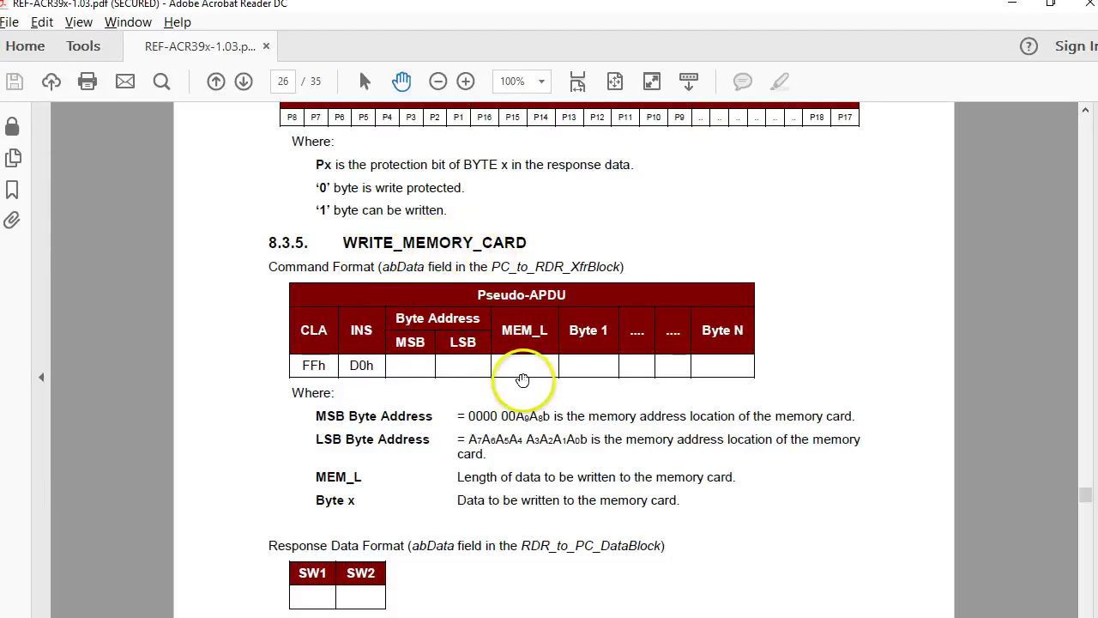
scroll(528, 343, down, 3)
scroll(530, 352, up, 1)
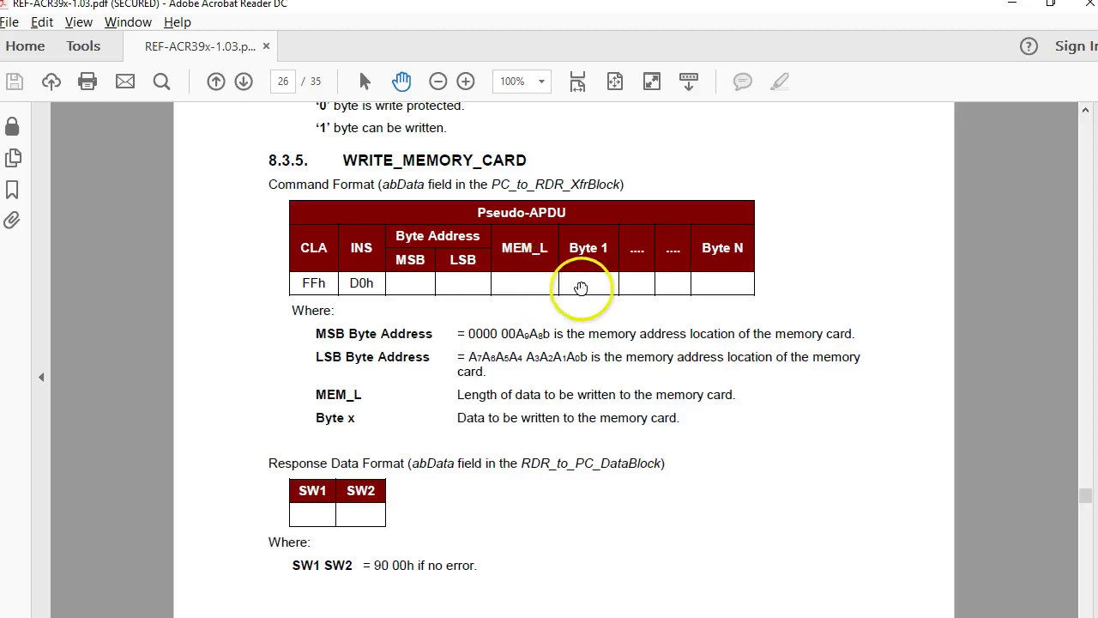
scroll(648, 431, down, 5)
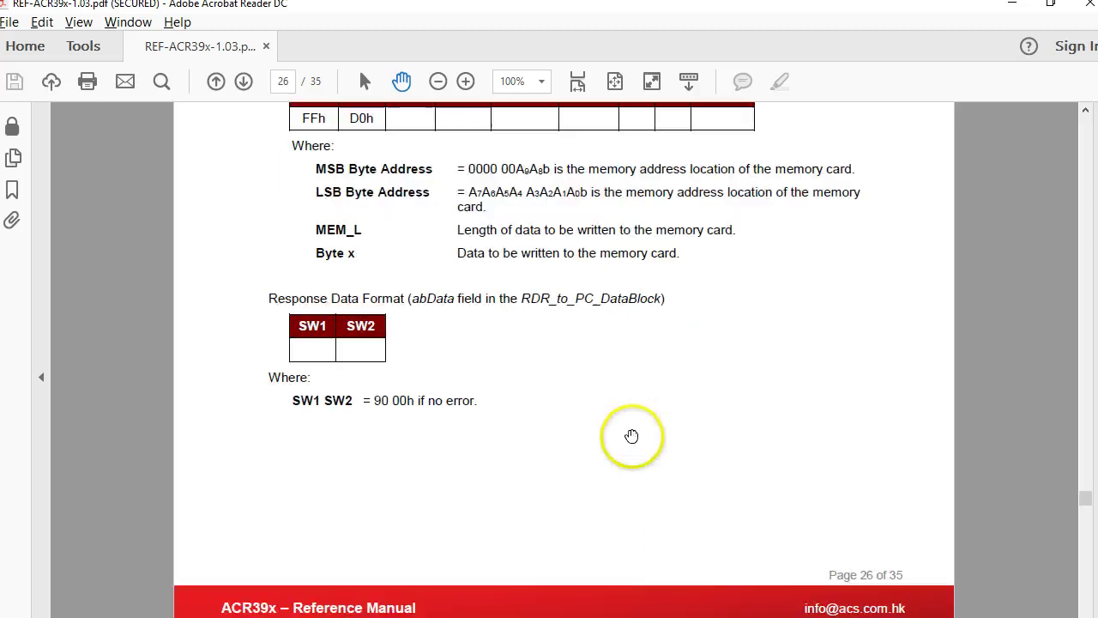
scroll(647, 430, down, 5)
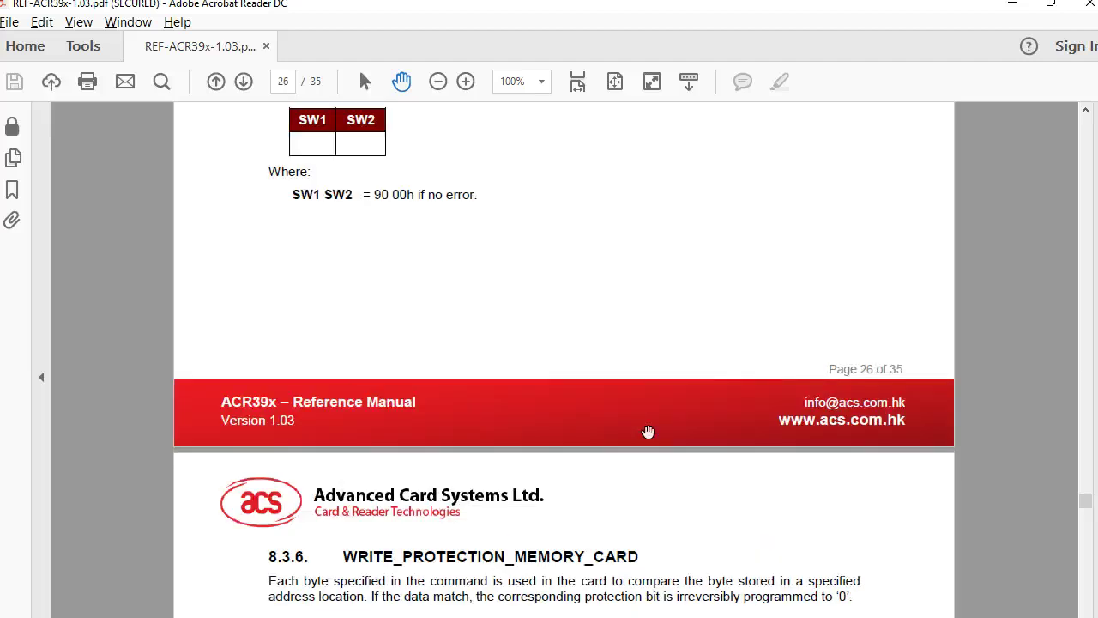
scroll(648, 431, up, 5)
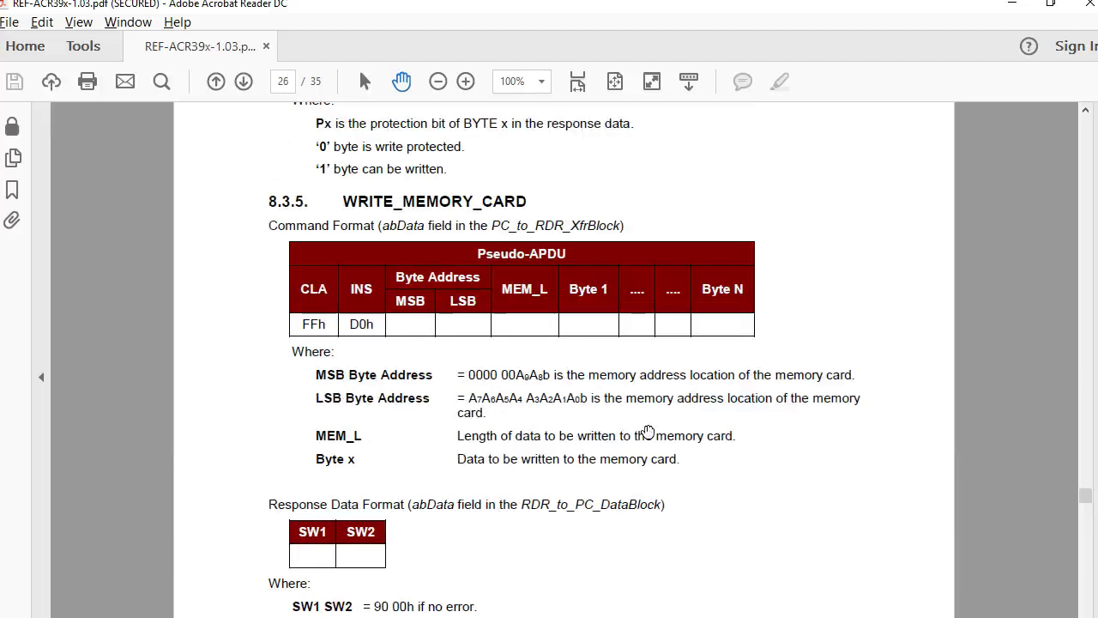
Step: Examine the WRITE_PROTECTION_MEMORY_CARD command format and its byte address, MEM_L and Byte x parameters in section 8.3.6
scroll(648, 430, down, 9)
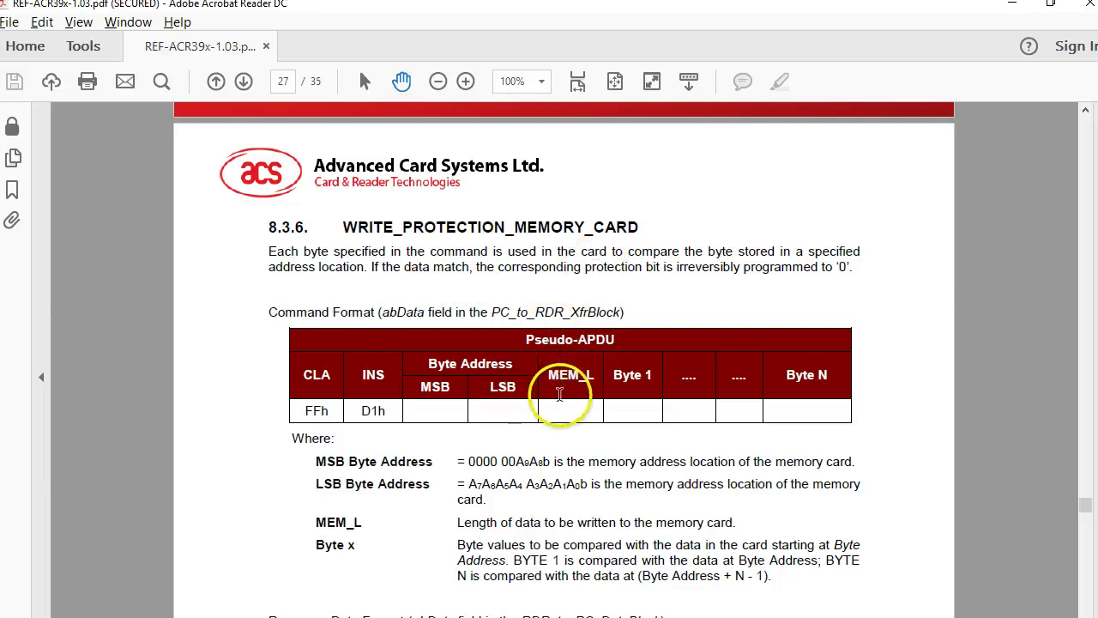
scroll(549, 395, down, 1)
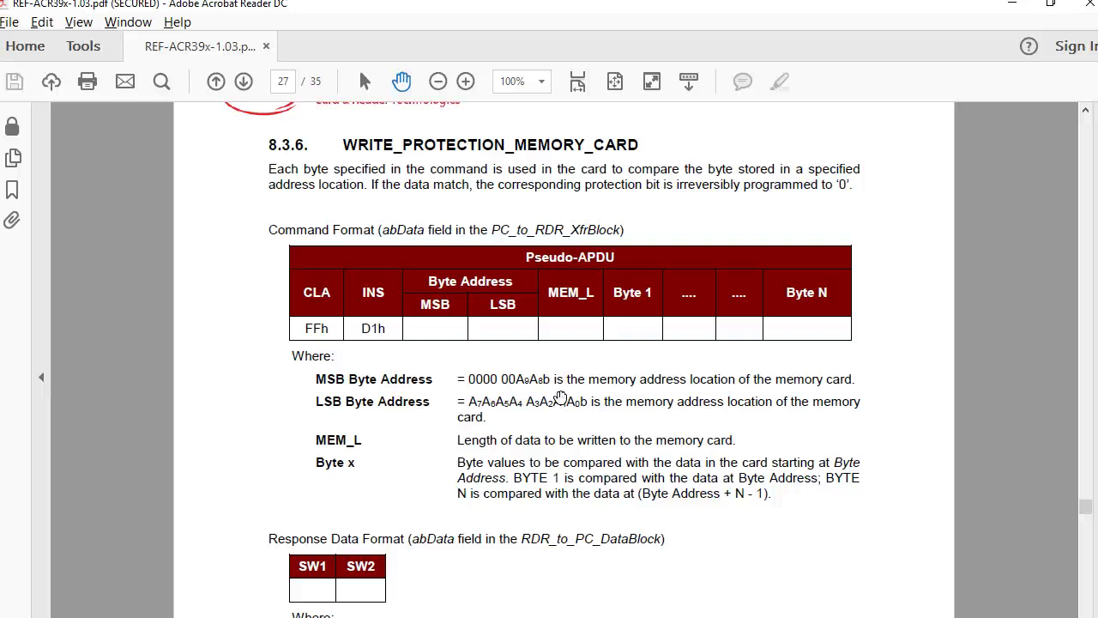
click(623, 330)
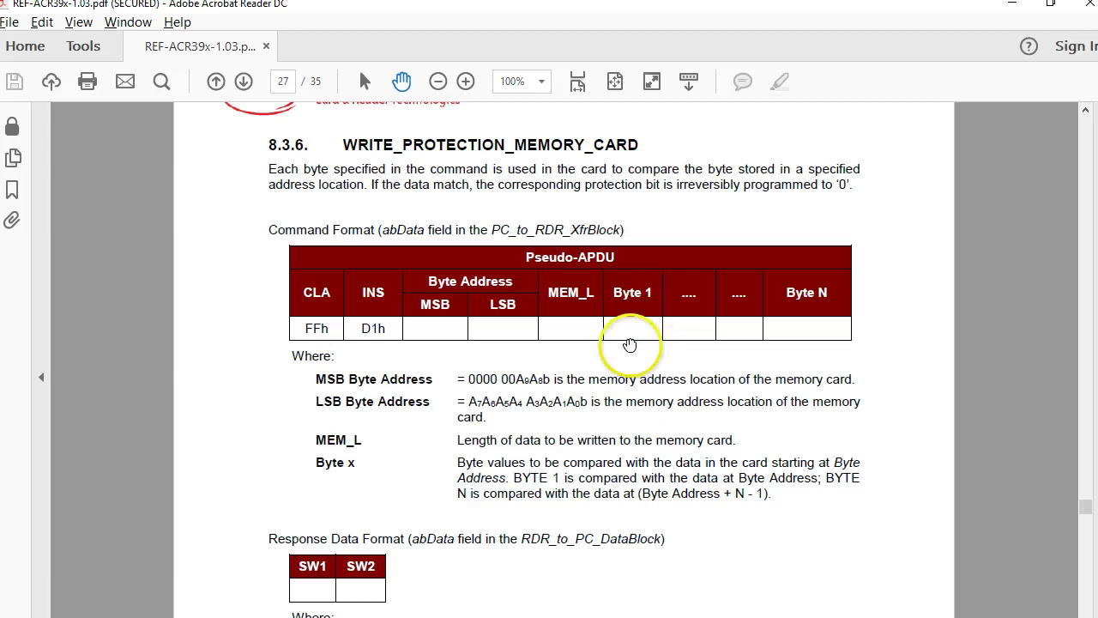
Step: Examine the PRESENT_CODE_MEMORY_CARD description, command format and CODE parameter in section 8.3.7, and look through the pages that follow it
scroll(630, 345, down, 6)
scroll(630, 345, down, 6)
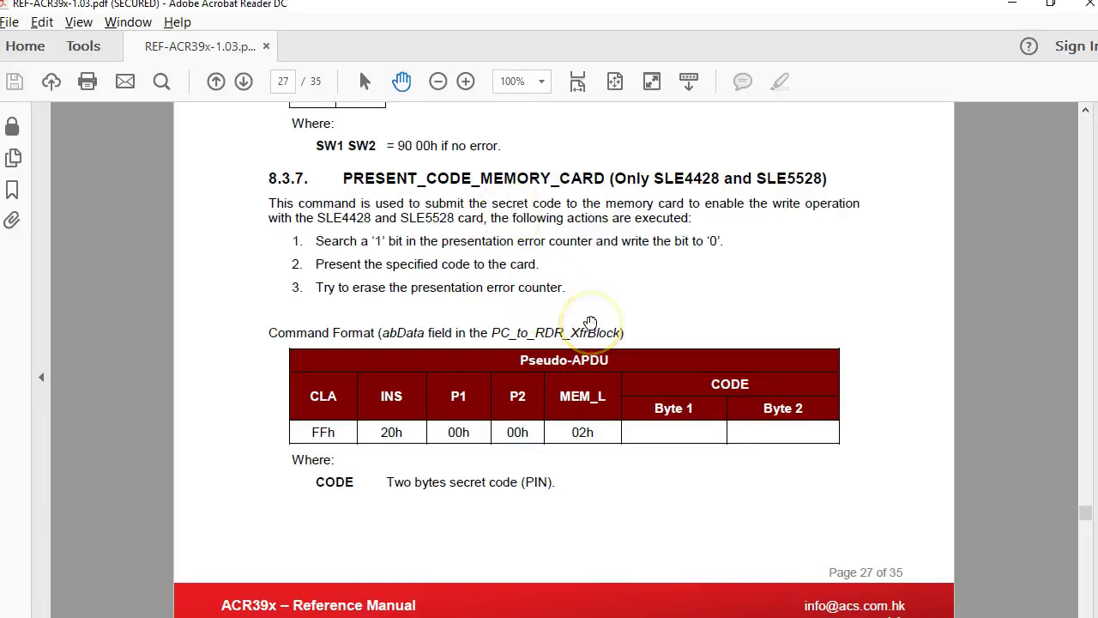
scroll(591, 322, down, 1)
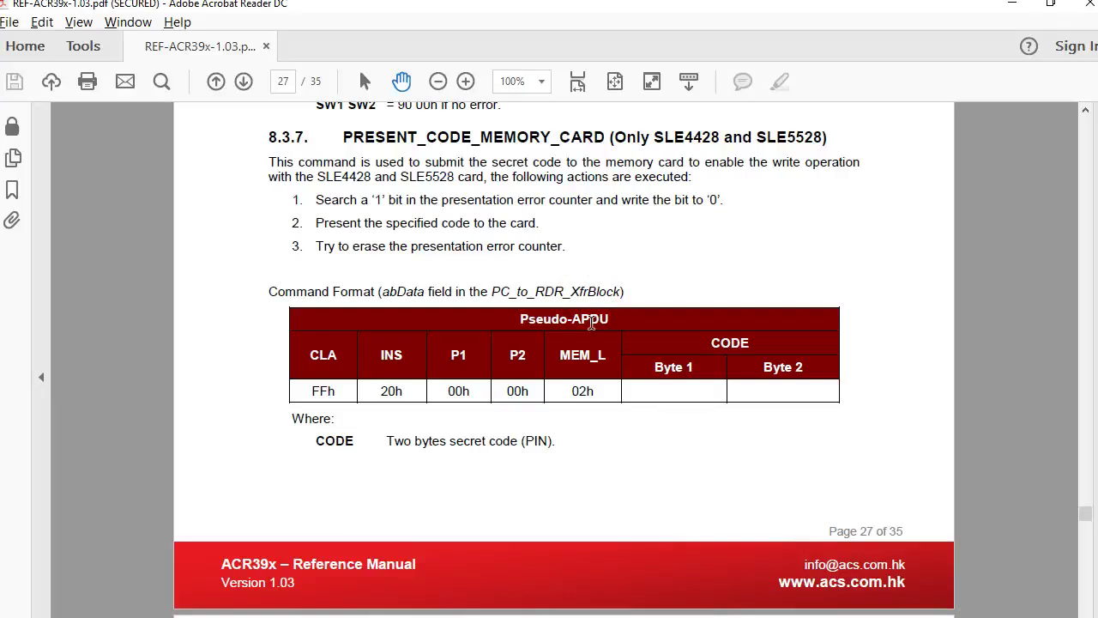
scroll(630, 351, down, 1)
click(595, 345)
scroll(601, 335, up, 1)
scroll(604, 330, down, 4)
scroll(603, 330, up, 6)
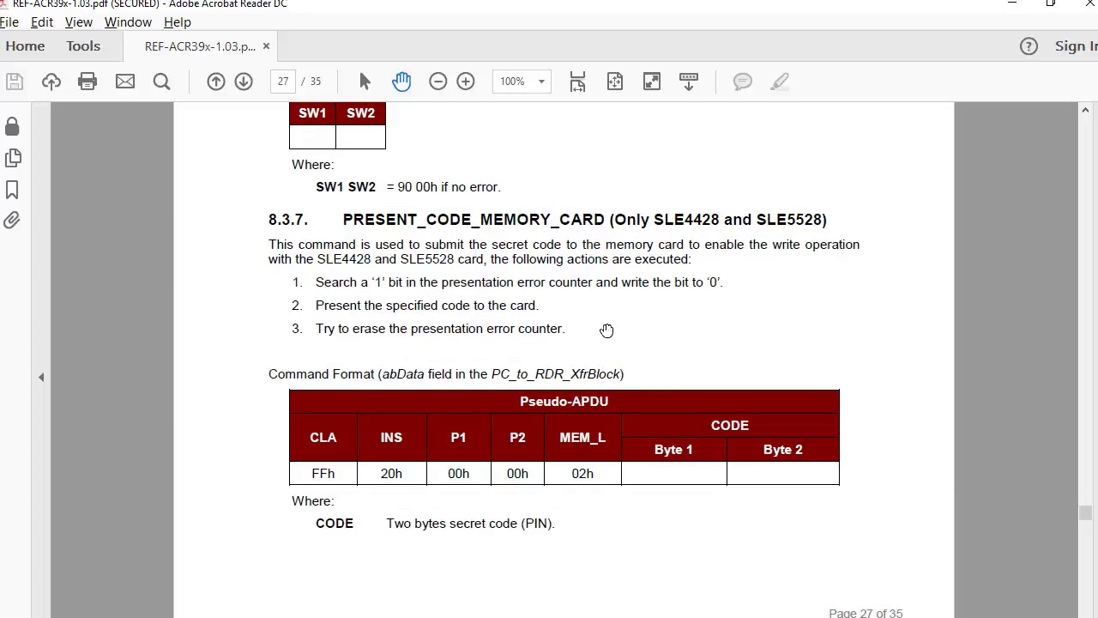
scroll(607, 330, down, 14)
scroll(645, 352, down, 6)
scroll(677, 326, up, 9)
scroll(686, 405, up, 10)
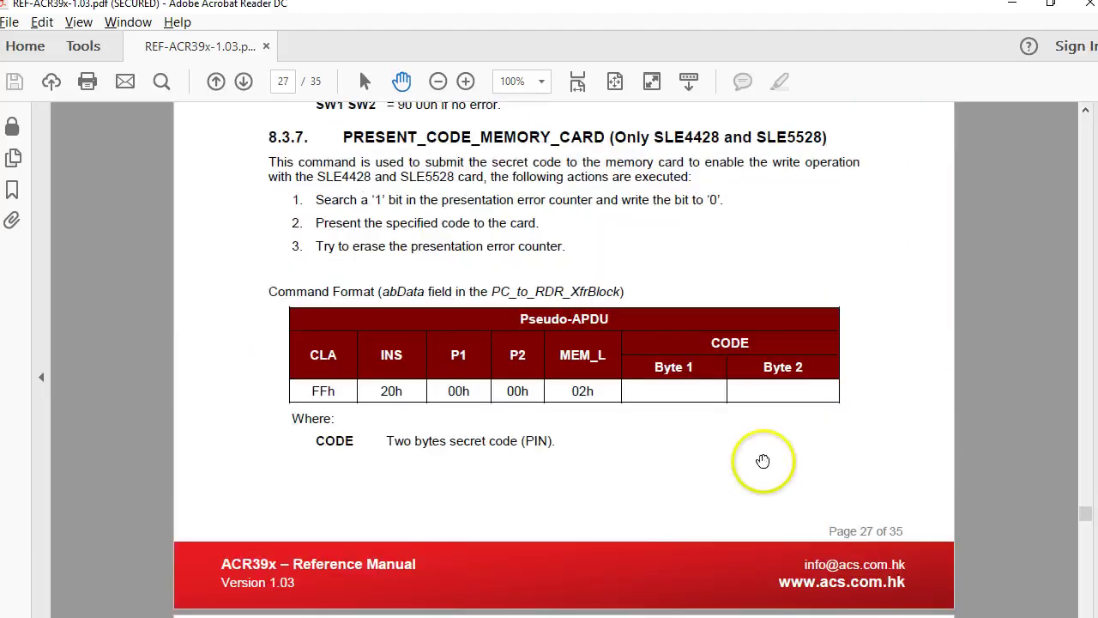
Step: Compare the WRITE_PROTECTION_MEMORY_CARD parameters and response format with the secret code submission steps in section 8.3.7 on page 27
scroll(762, 464, up, 4)
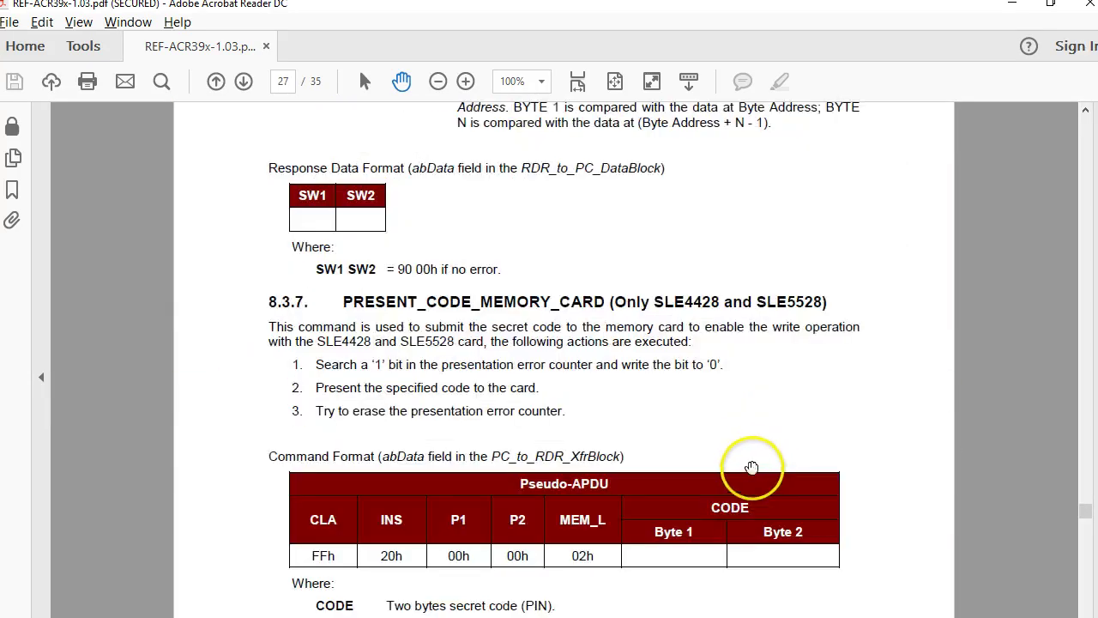
scroll(650, 426, up, 2)
scroll(649, 425, up, 8)
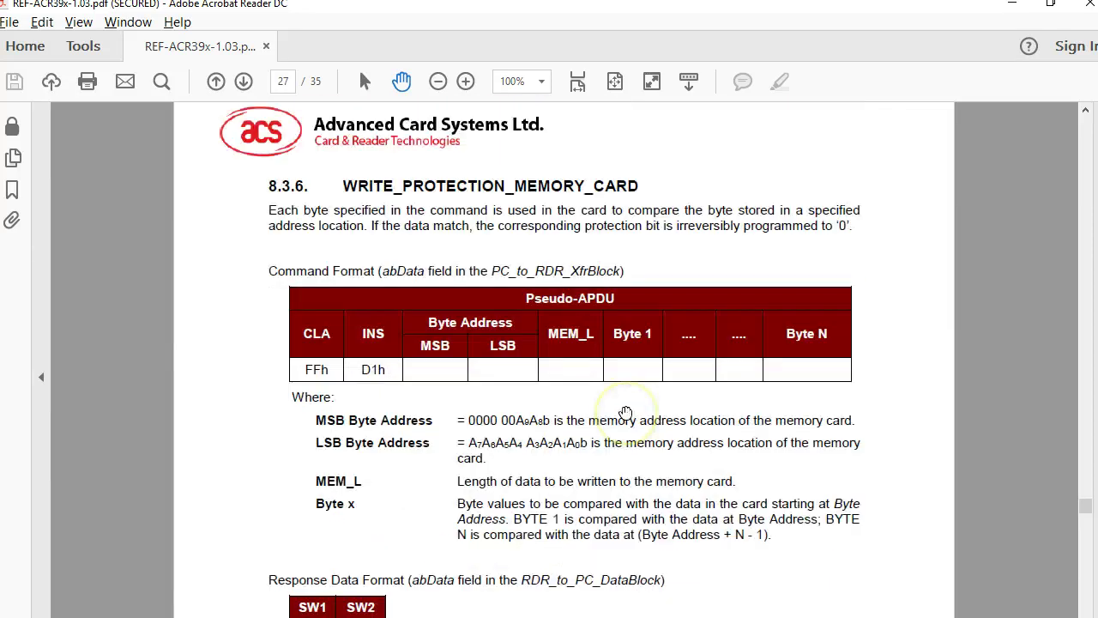
scroll(625, 413, down, 2)
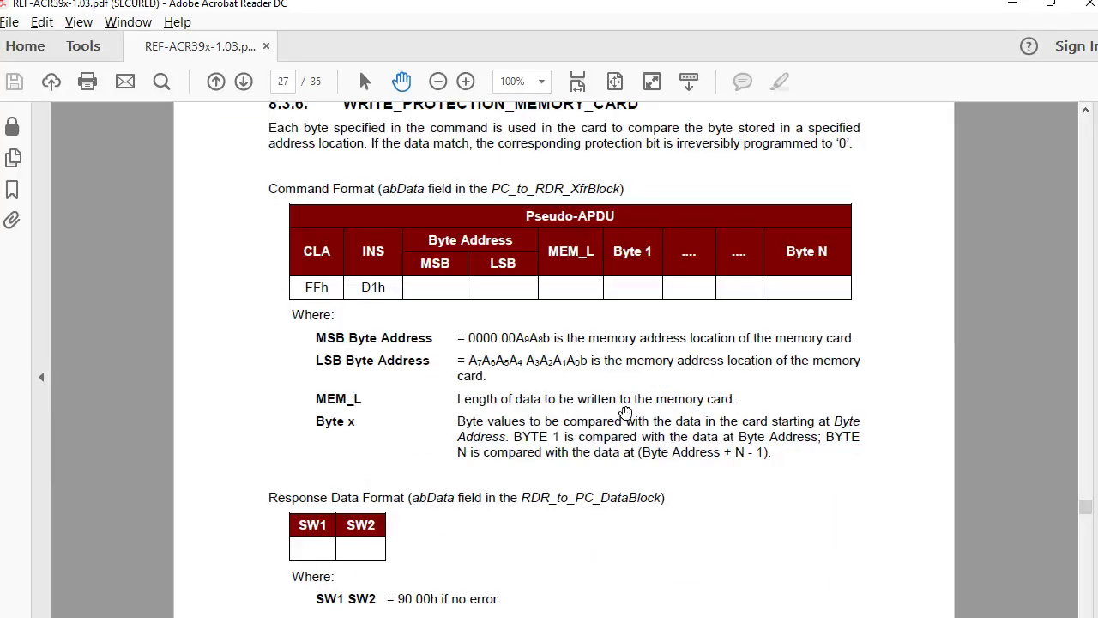
scroll(625, 413, down, 4)
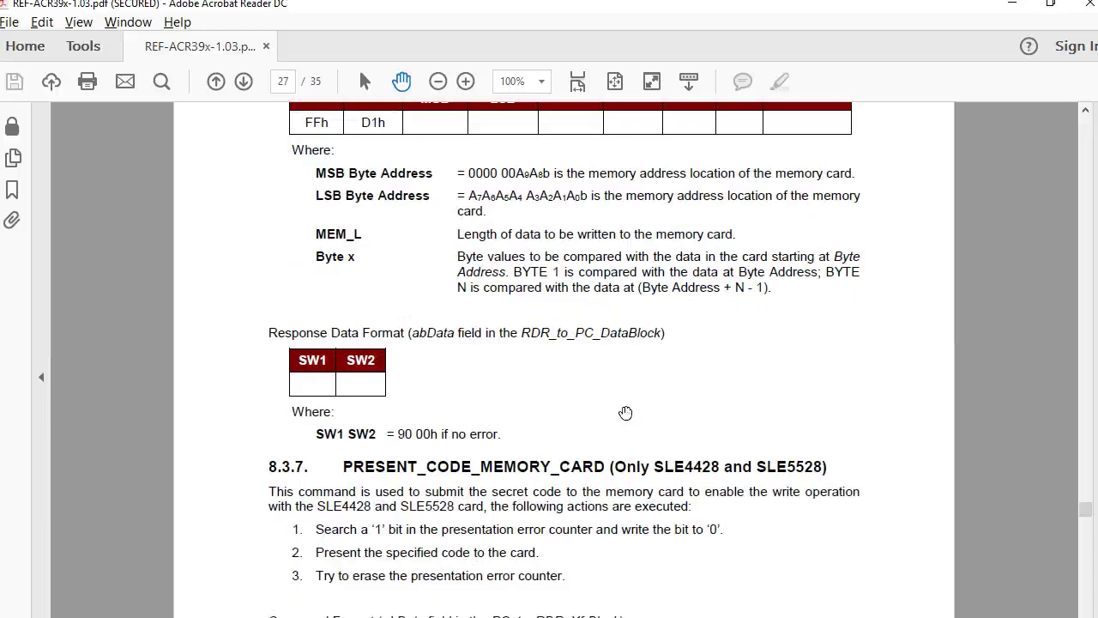
scroll(626, 413, down, 2)
scroll(626, 413, down, 1)
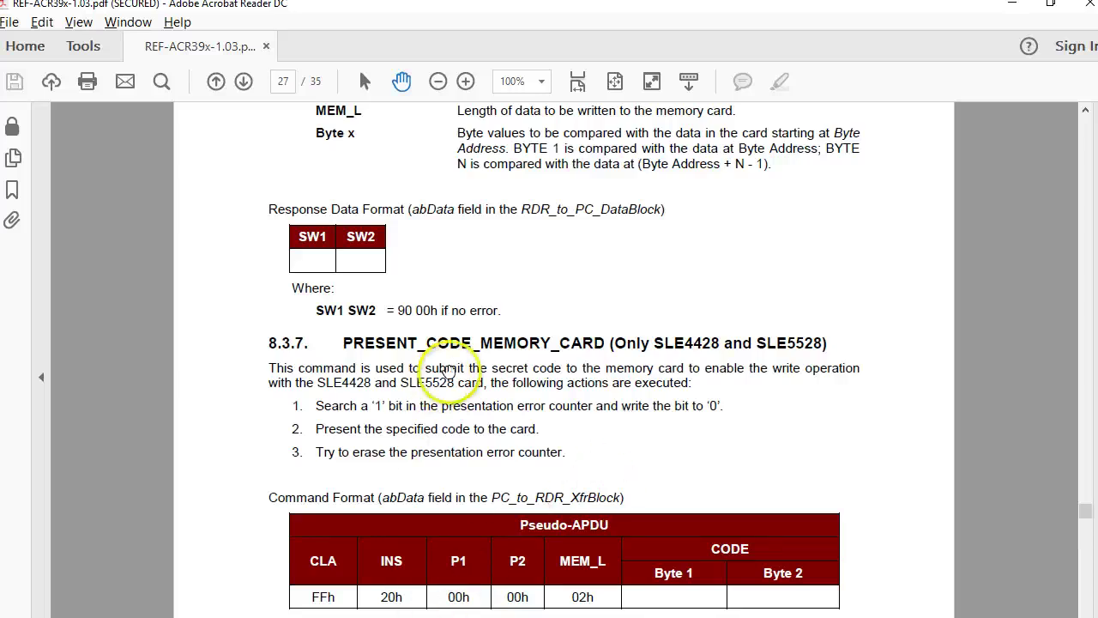
scroll(497, 394, down, 4)
scroll(506, 403, up, 10)
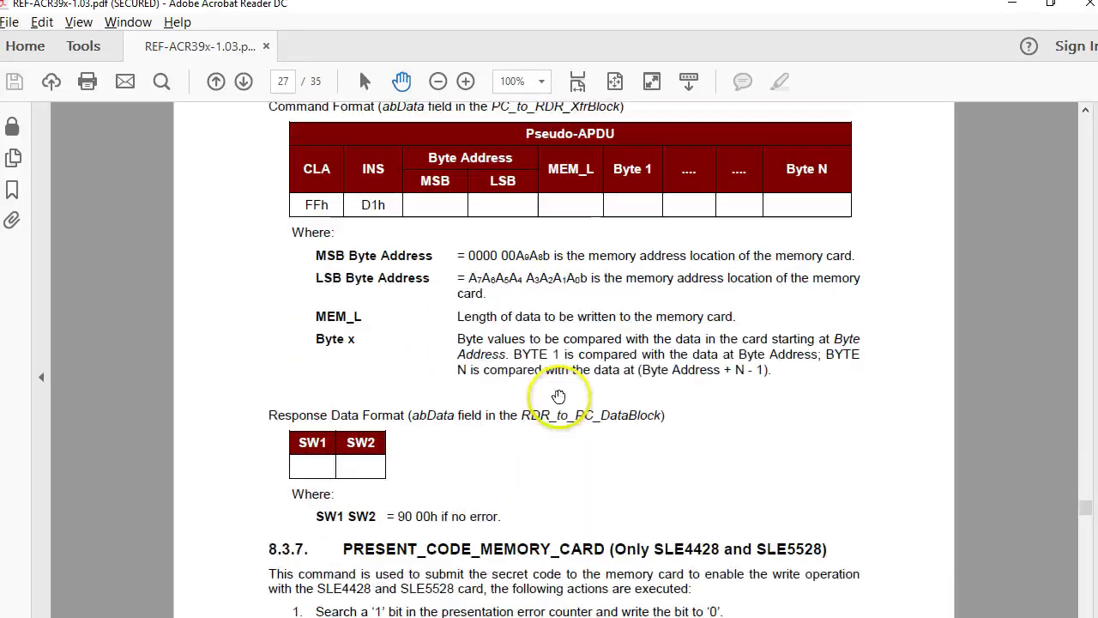
scroll(559, 397, down, 2)
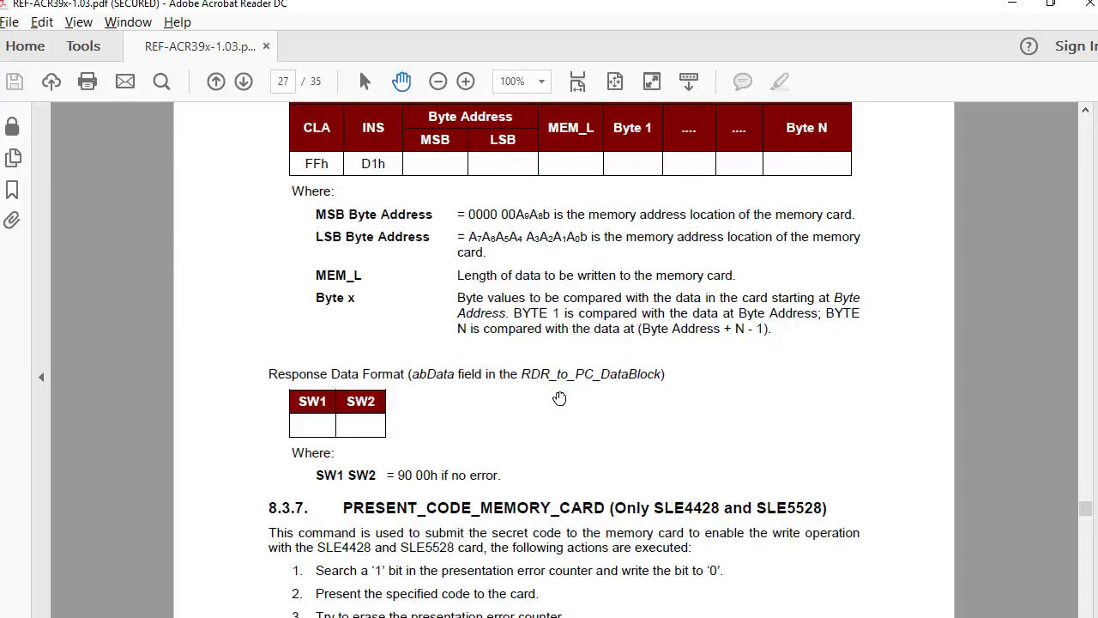
click(553, 383)
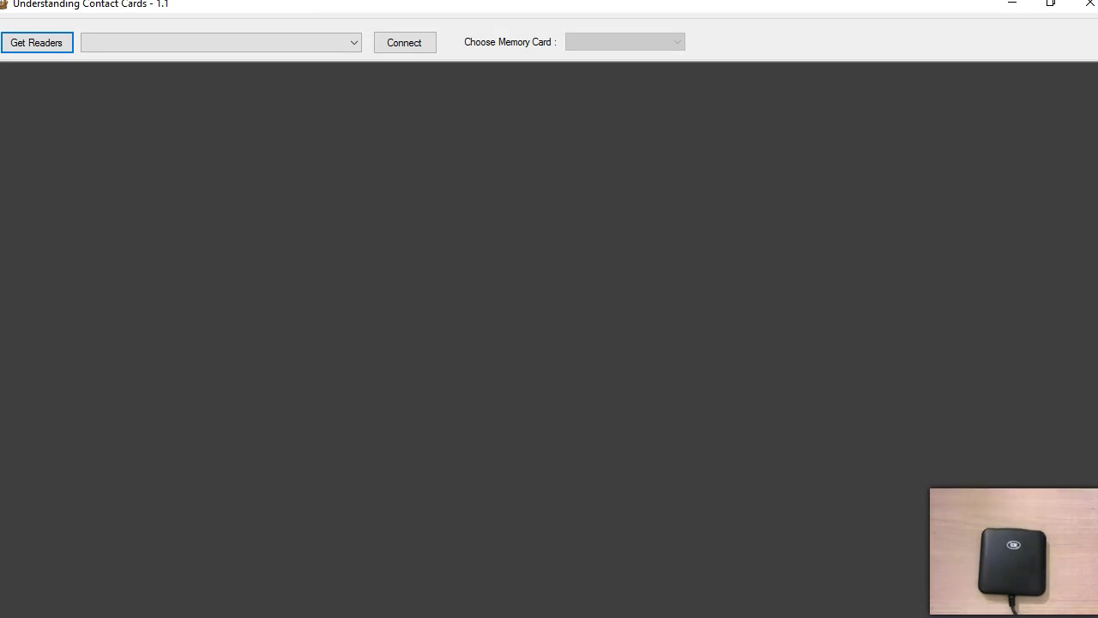
Step: In the Understanding Contact Cards app, list the readers, connect to ACS ACR39U ICC Reader 0, and select the inserted SLE 4428/5528 card
click(43, 47)
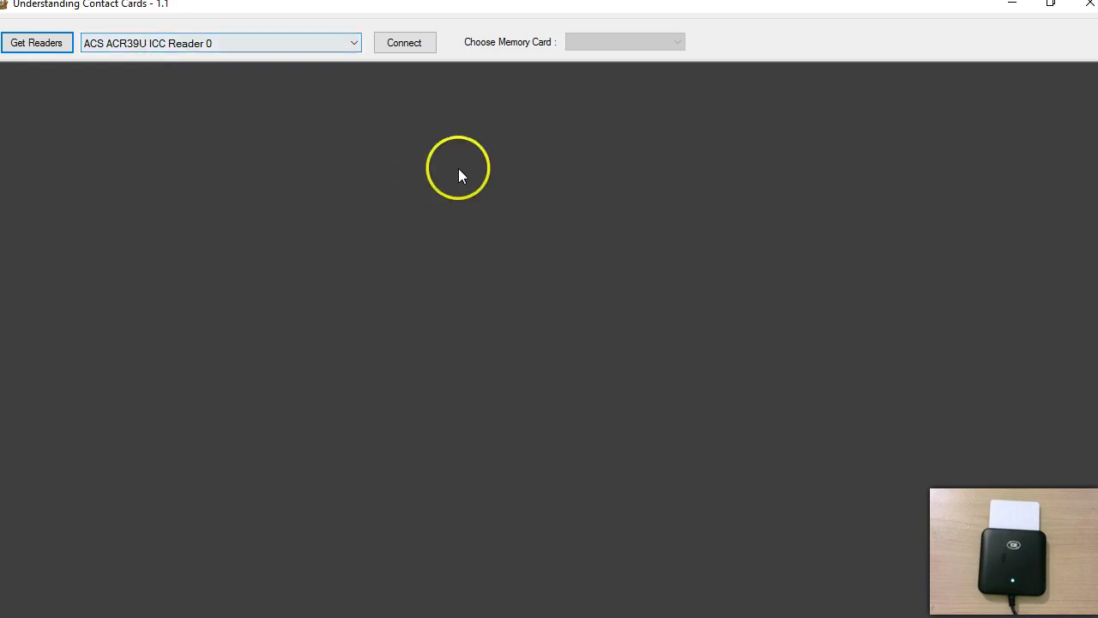
click(405, 49)
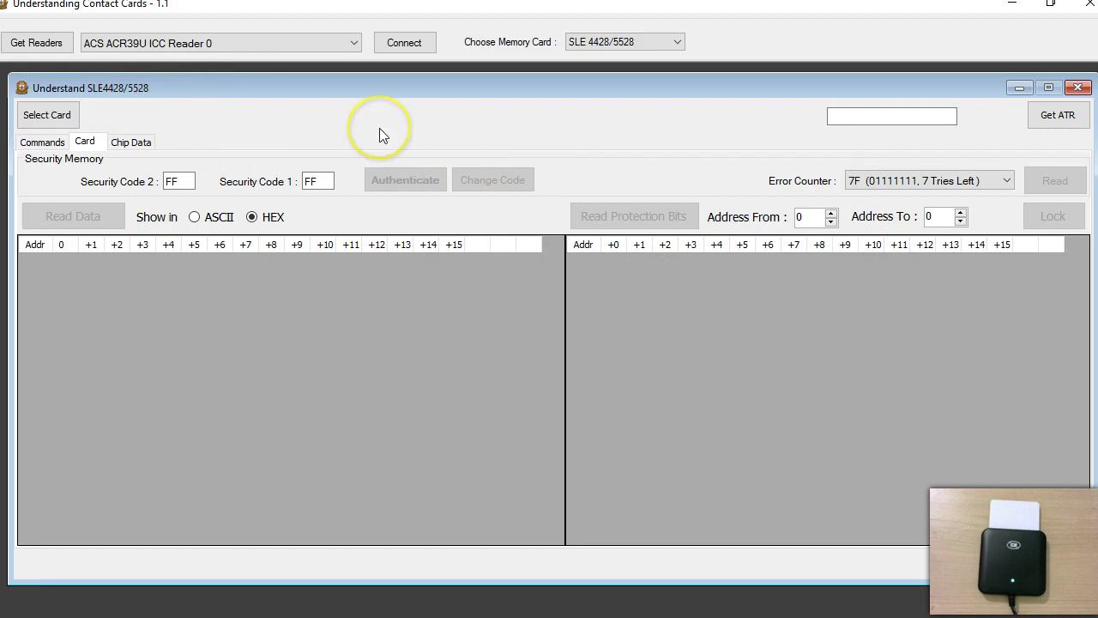
drag(361, 87, 356, 87)
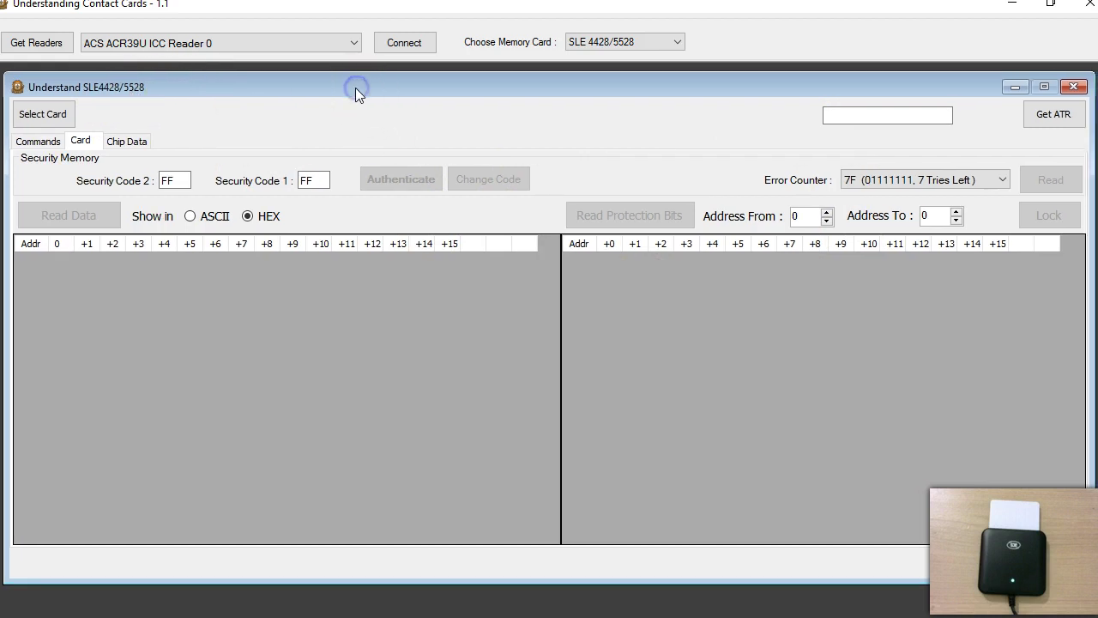
click(57, 121)
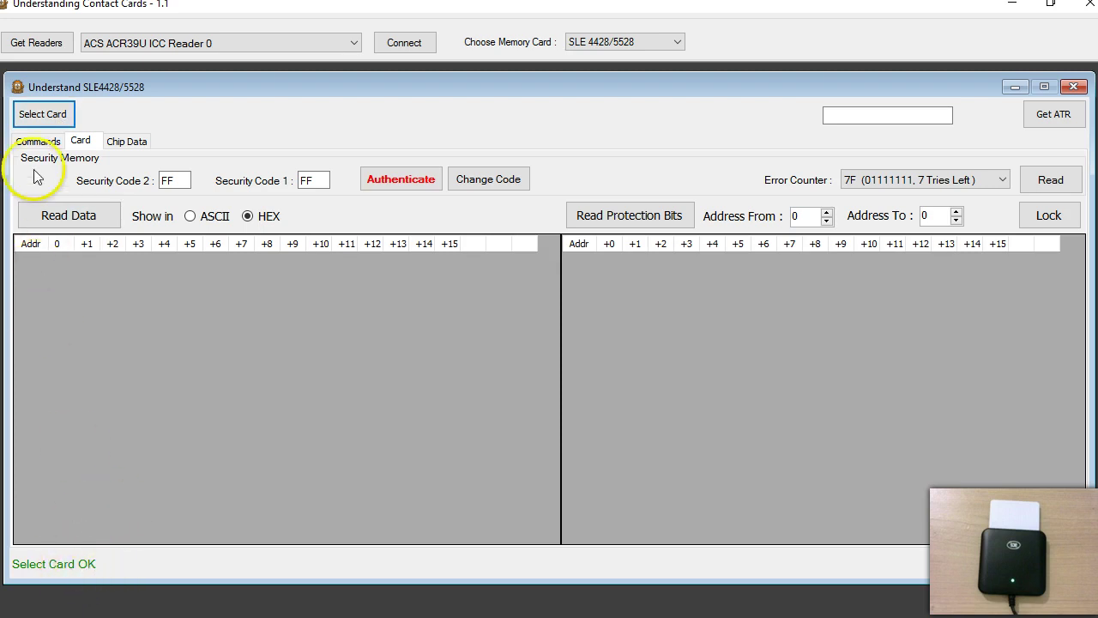
Step: Examine the Select Card command and its response in the command log, highlighting the logged lines
click(34, 142)
click(93, 186)
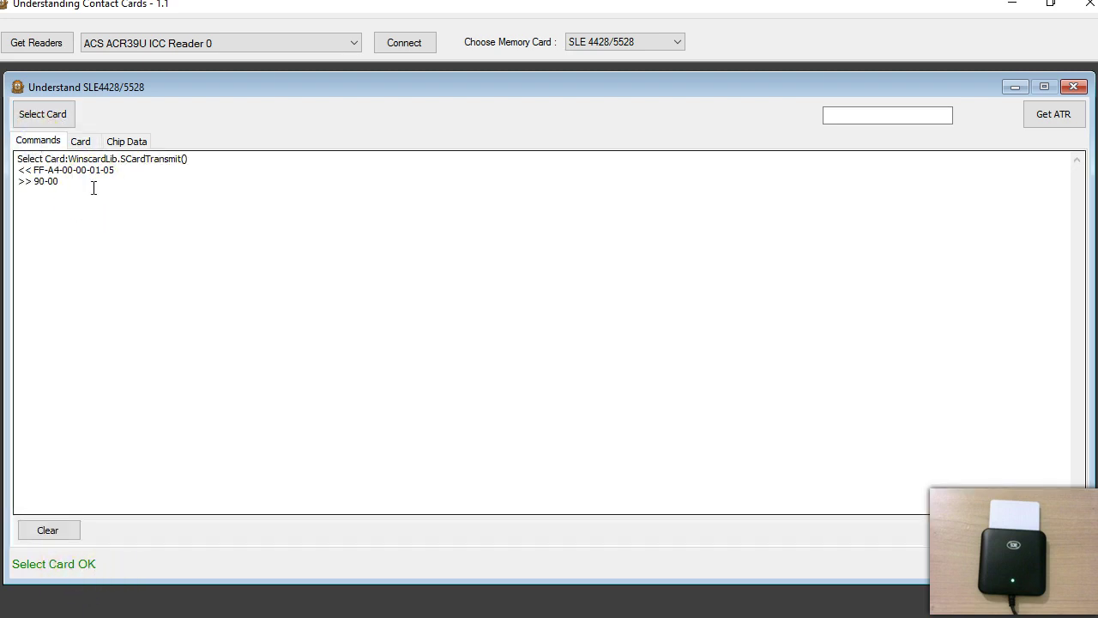
drag(90, 188, 21, 170)
click(67, 193)
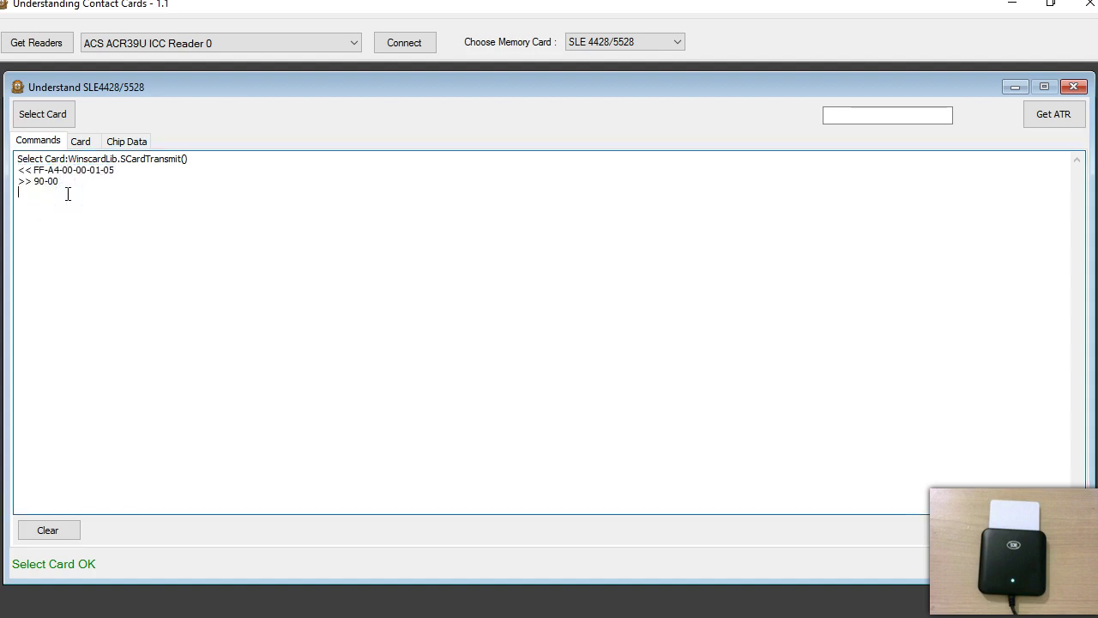
click(119, 196)
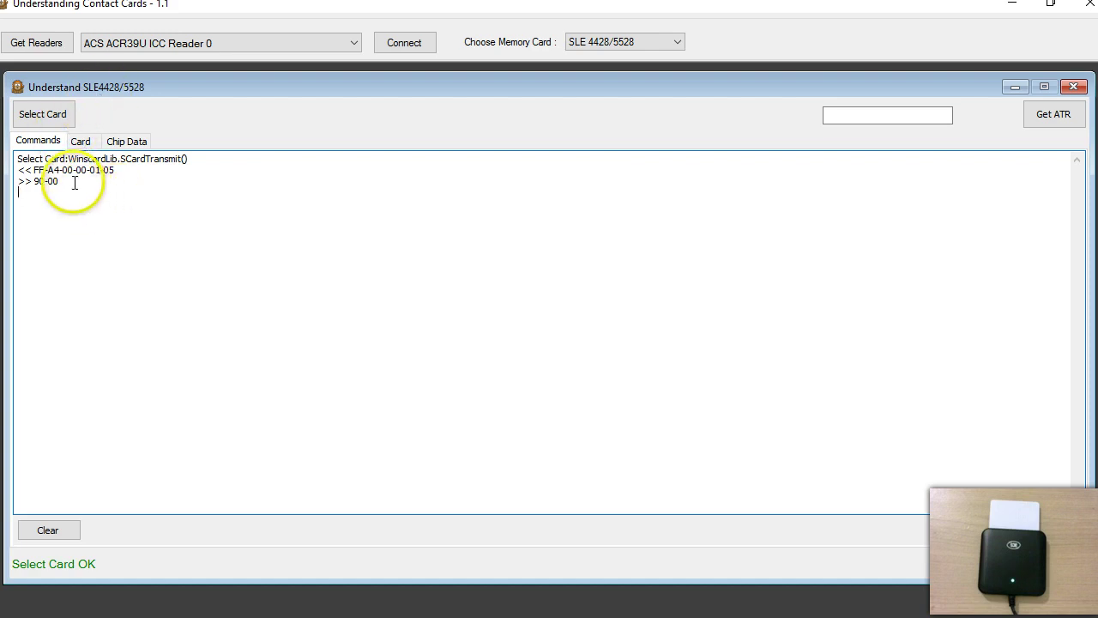
drag(125, 172, 66, 180)
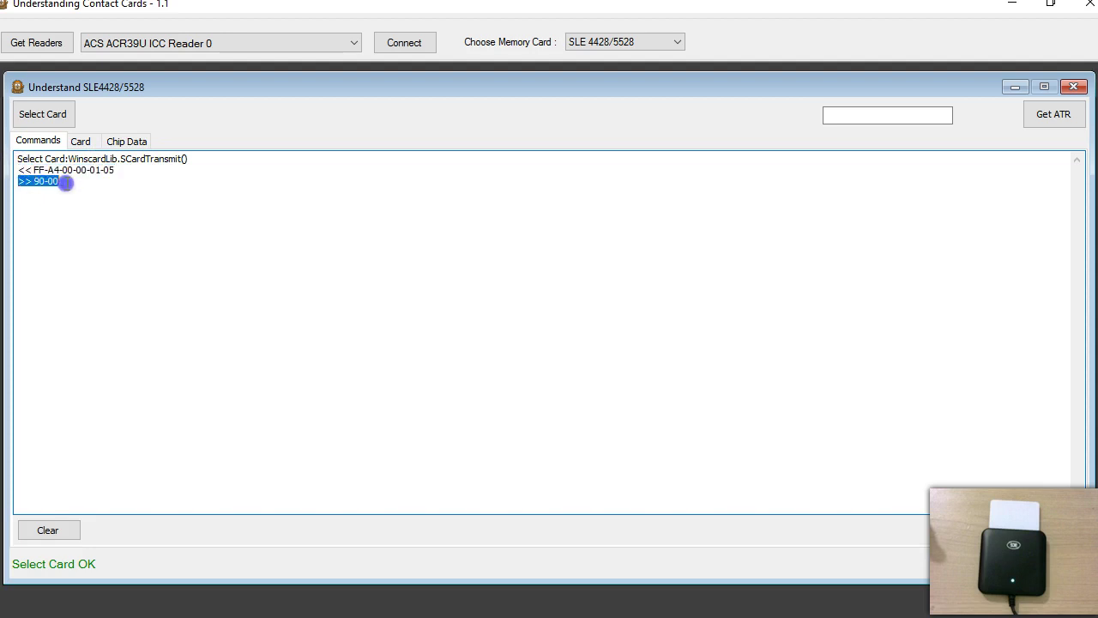
click(64, 194)
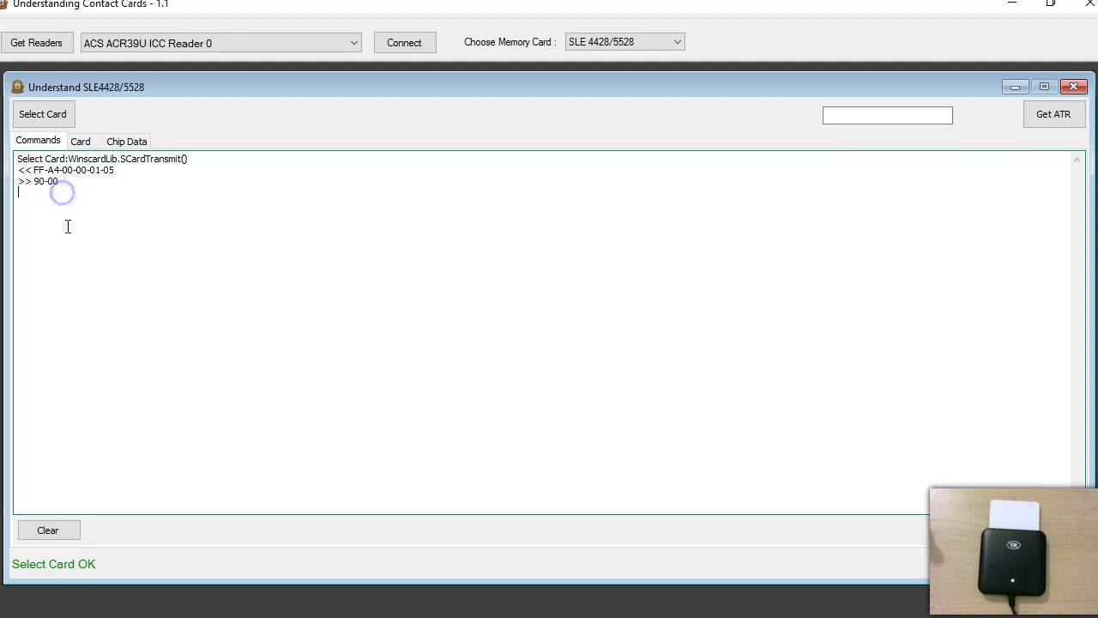
Step: Read the card's memory data and protection bits with the data shown in HEX
click(85, 145)
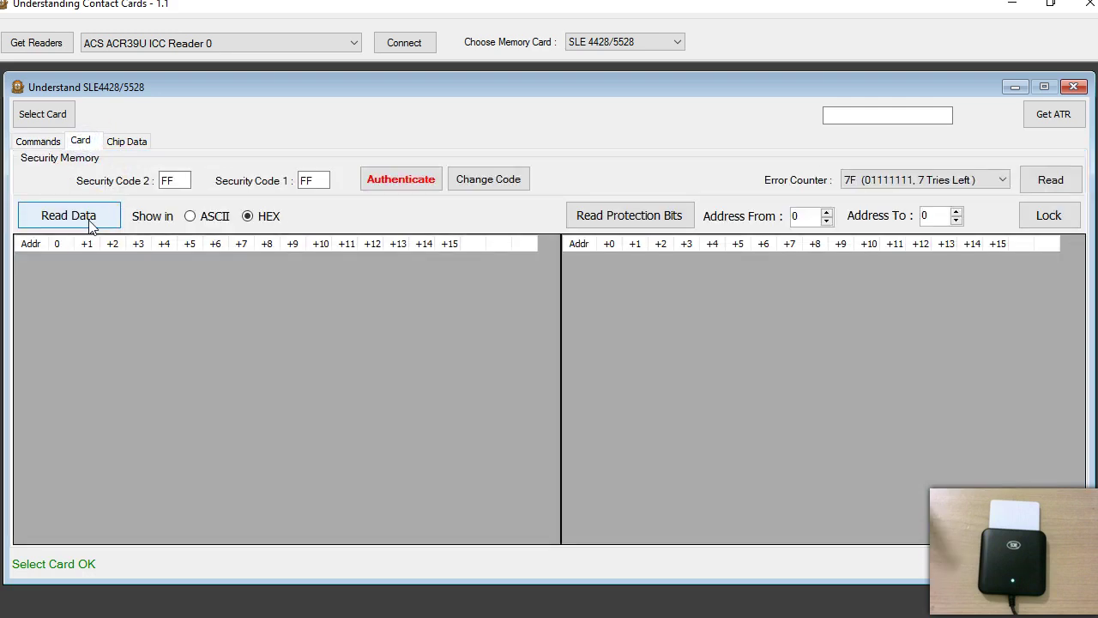
click(58, 220)
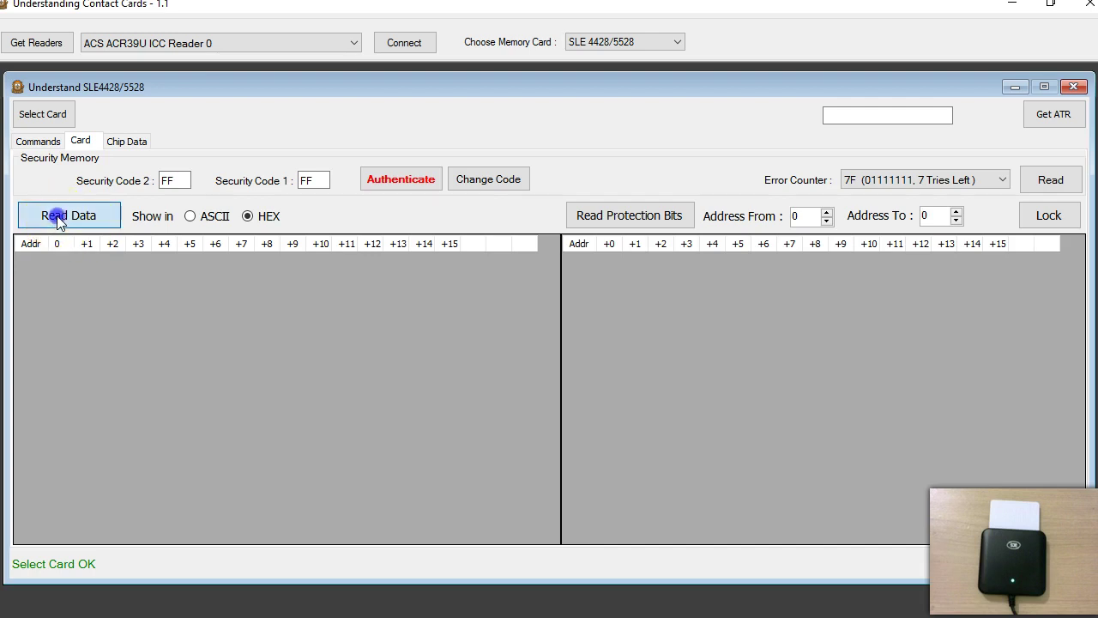
click(61, 337)
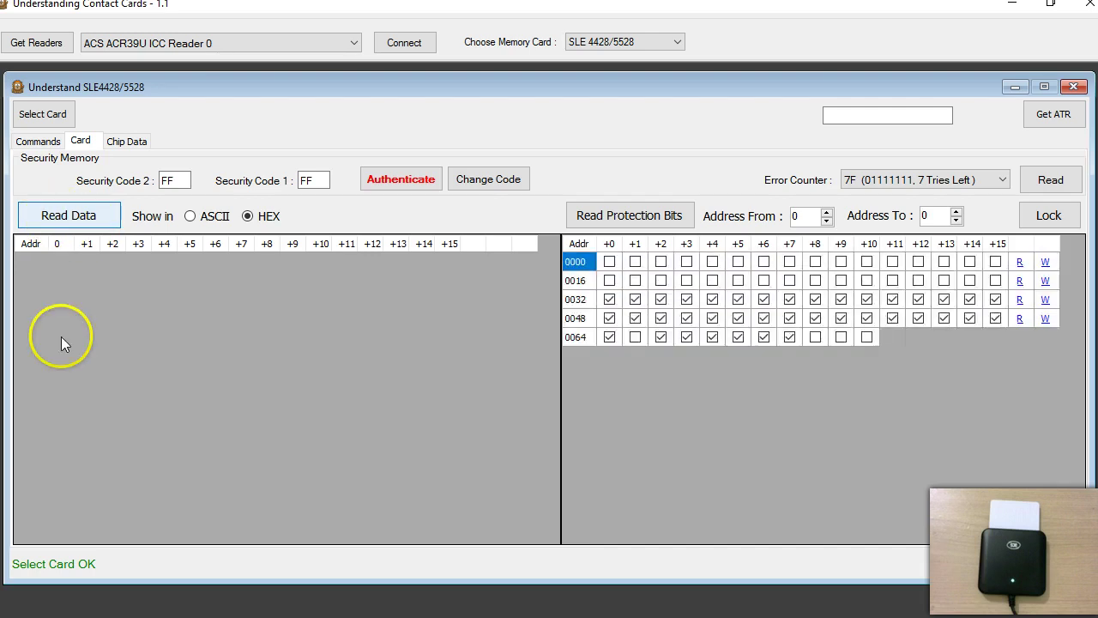
click(257, 374)
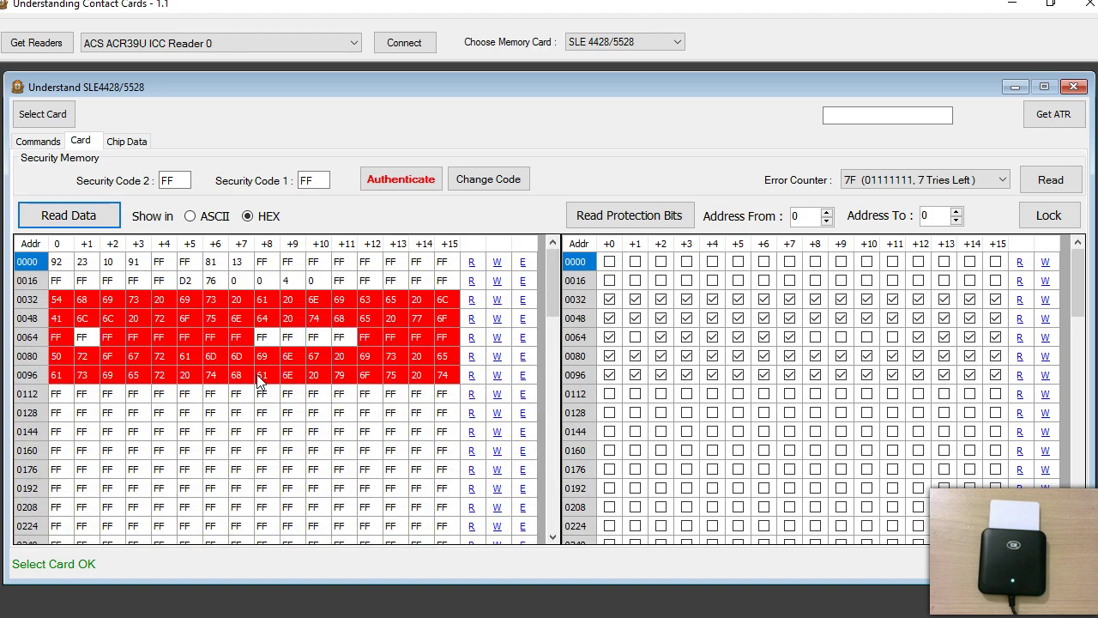
click(176, 391)
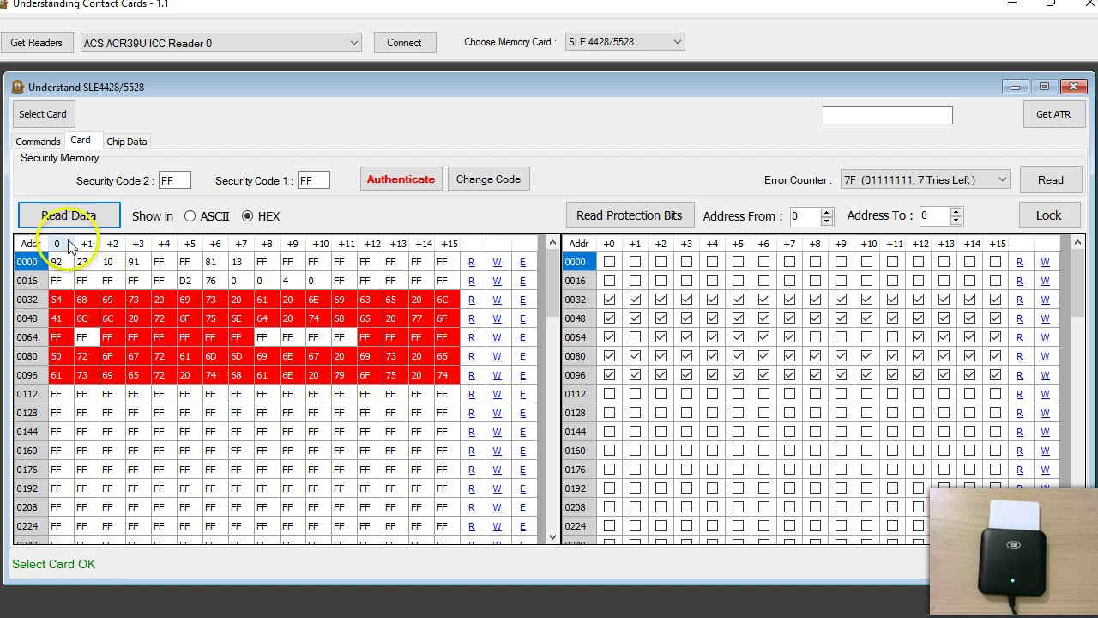
Step: Review the logged 16-byte Read Memory commands and responses, highlighting the first entries, and return to the card memory view
click(36, 141)
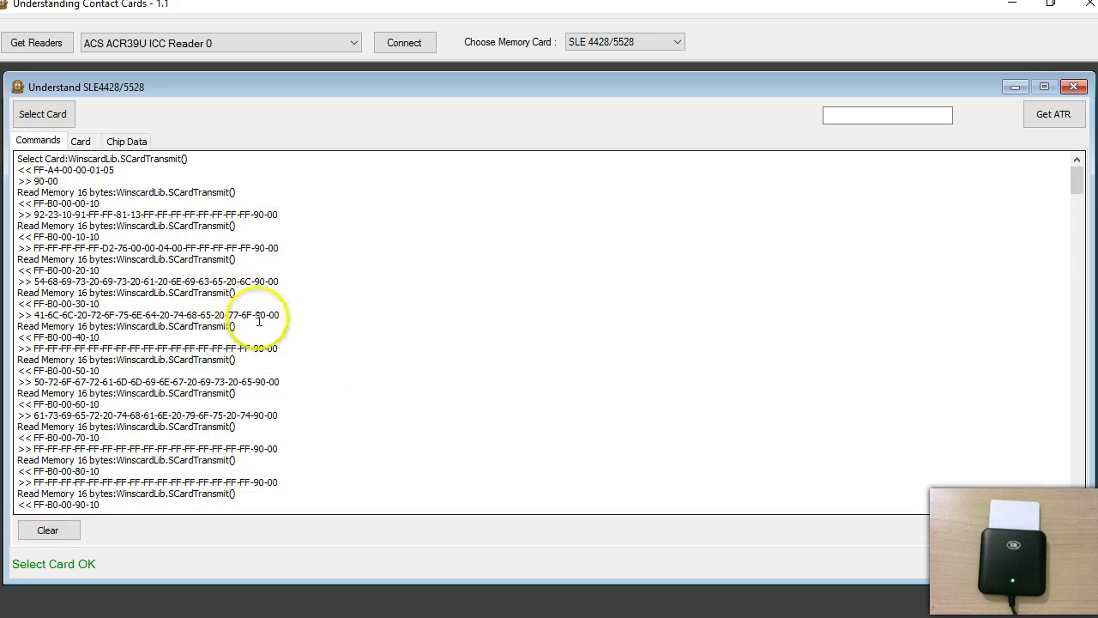
drag(289, 214, 4, 193)
click(74, 225)
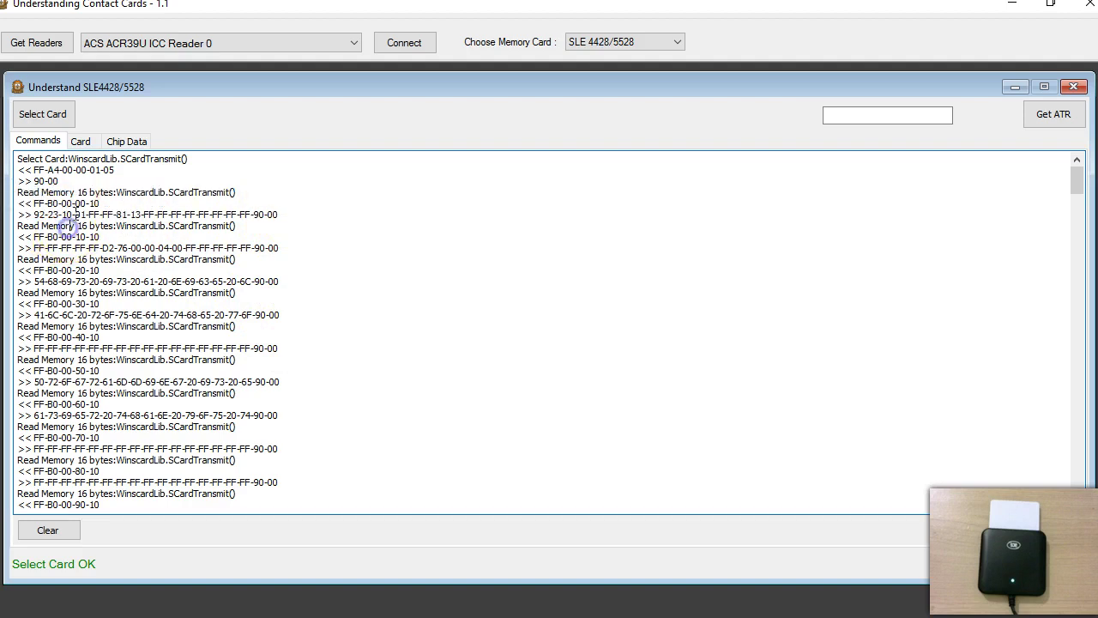
drag(77, 192, 101, 192)
click(103, 225)
drag(277, 226, 19, 219)
drag(257, 302, 24, 198)
click(151, 363)
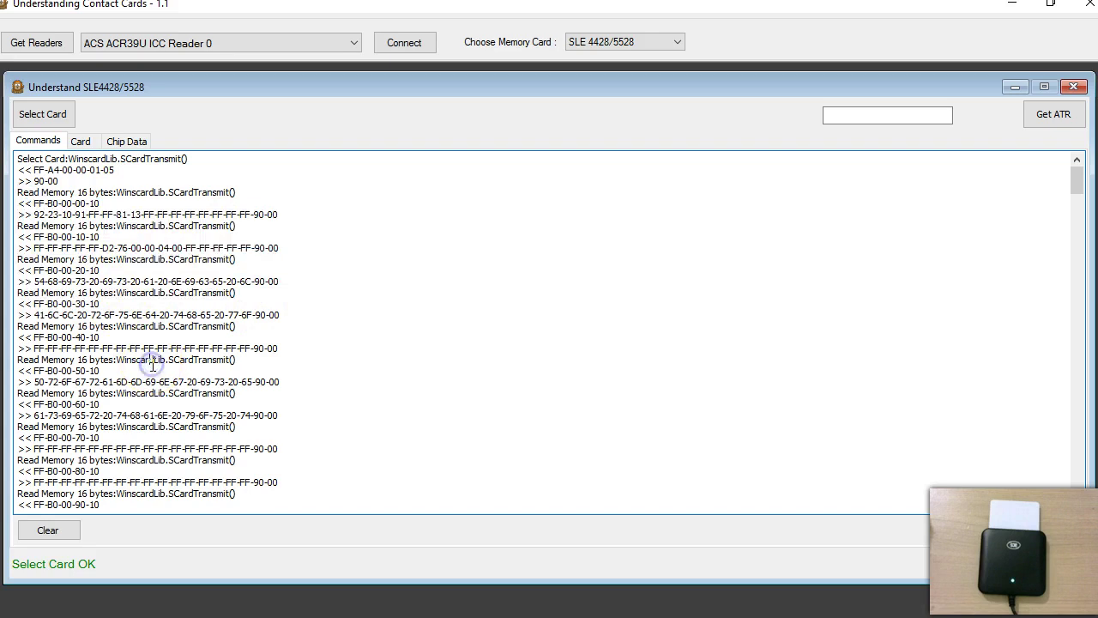
scroll(333, 429, down, 4)
scroll(333, 430, down, 3)
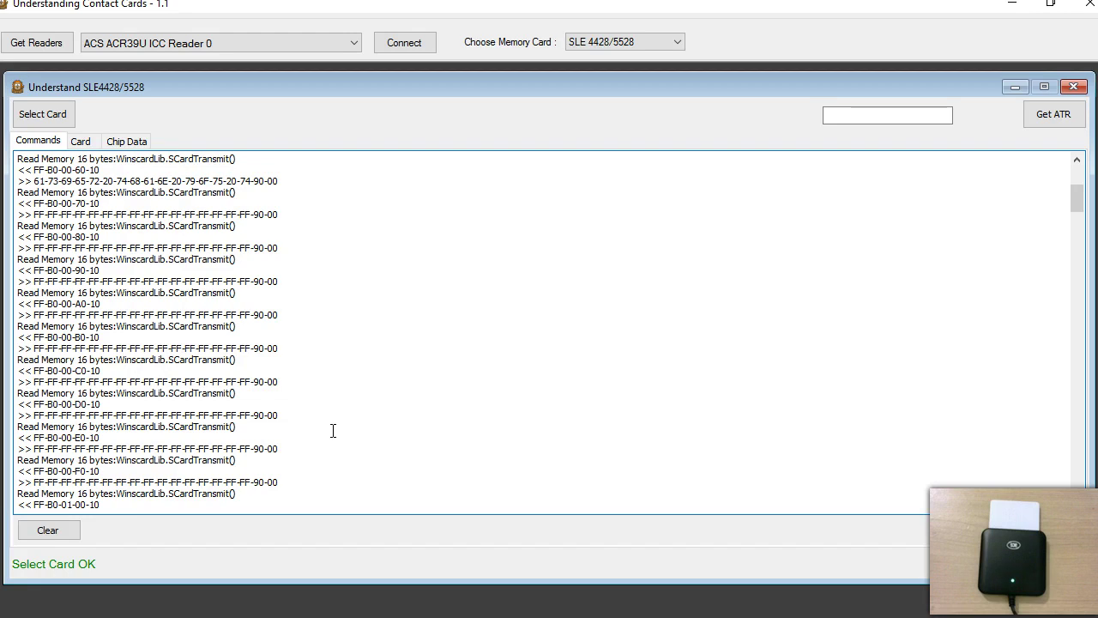
scroll(333, 430, up, 7)
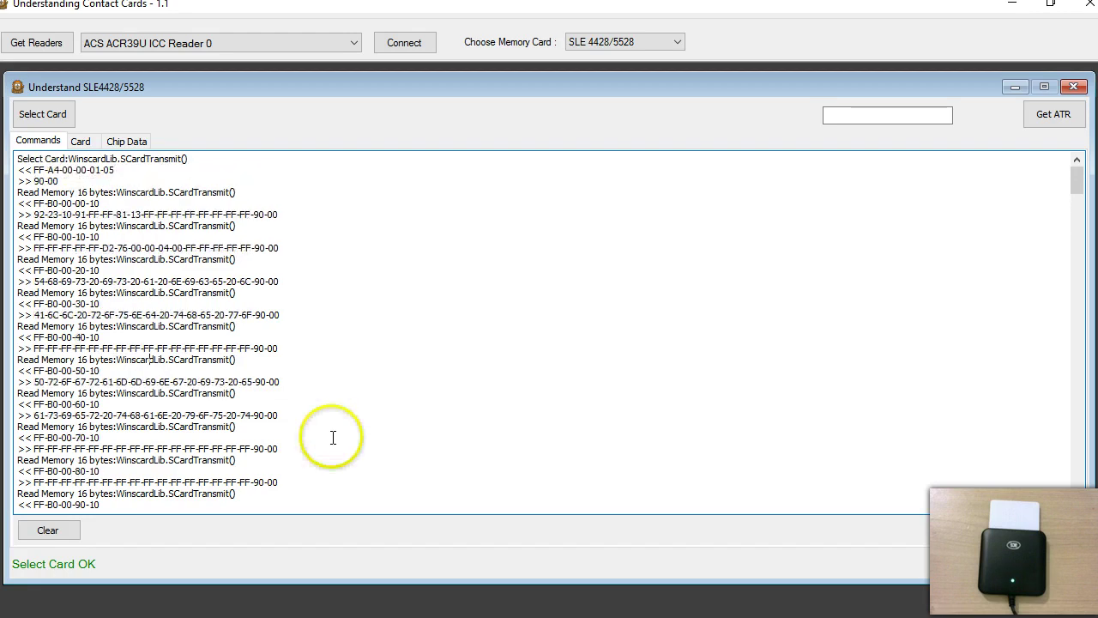
click(79, 142)
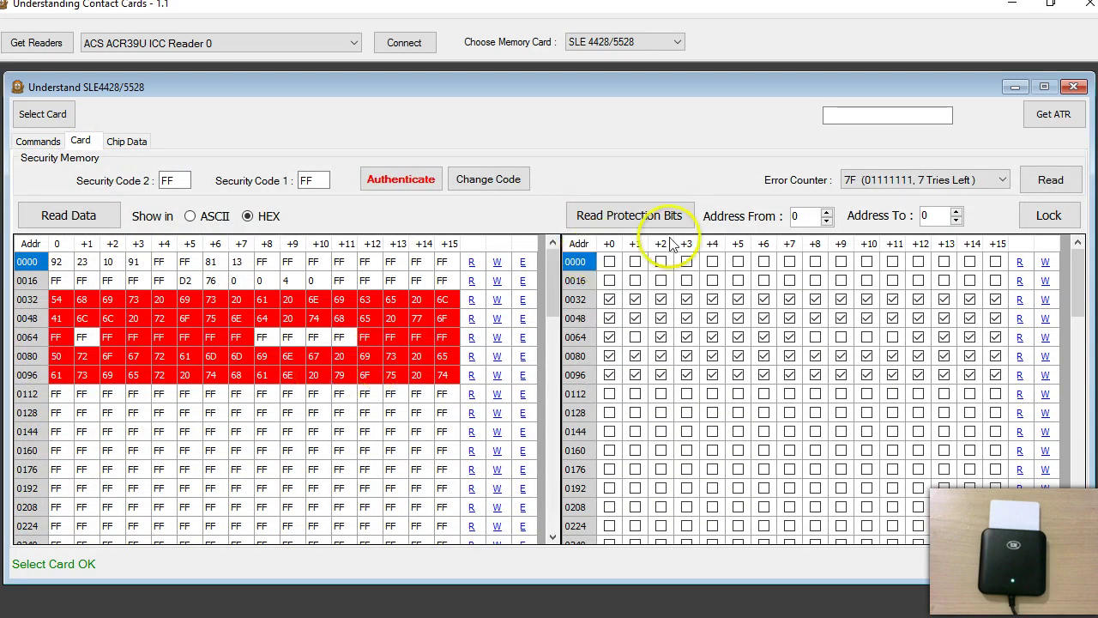
Step: Close the SLE4428/5528 card window, reconnect to ACS ACR39U ICC Reader 0, select the inserted card and read its memory data
click(1073, 88)
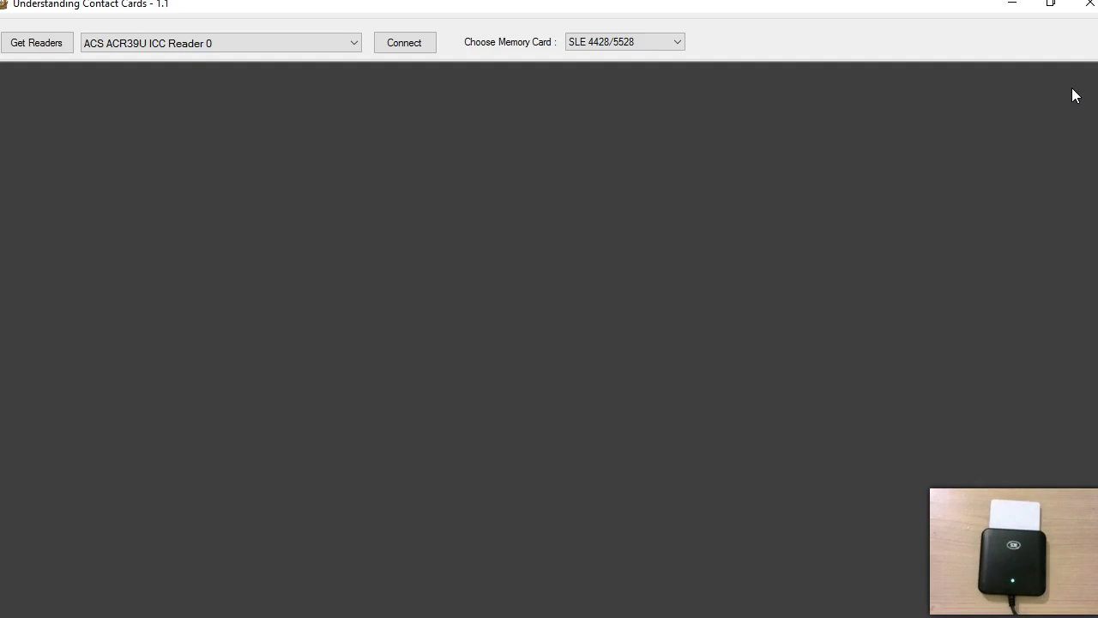
click(401, 45)
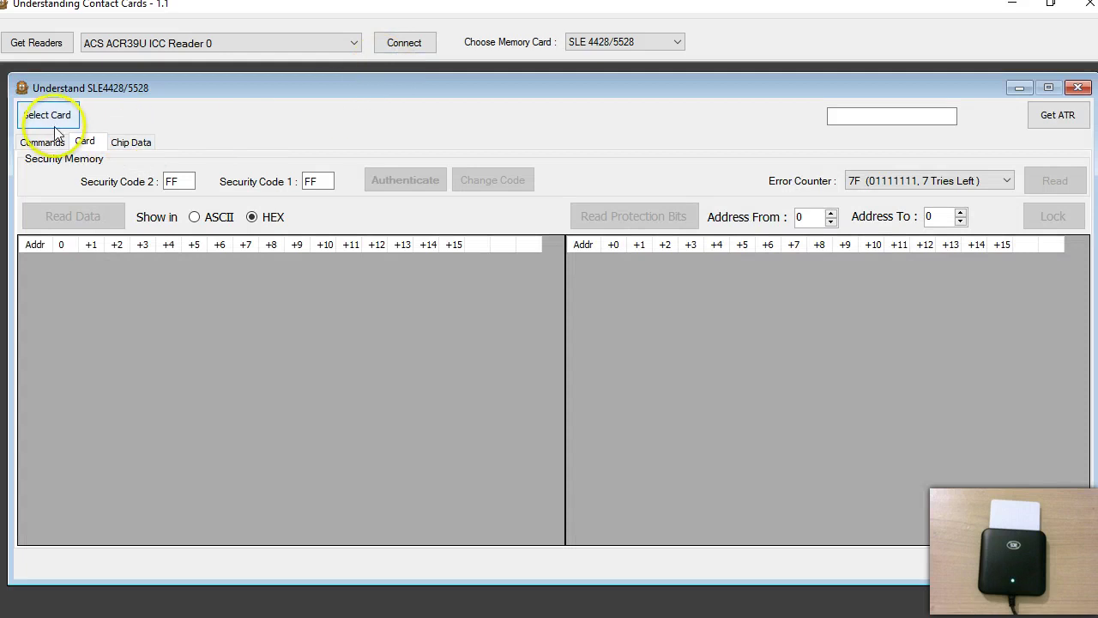
click(53, 124)
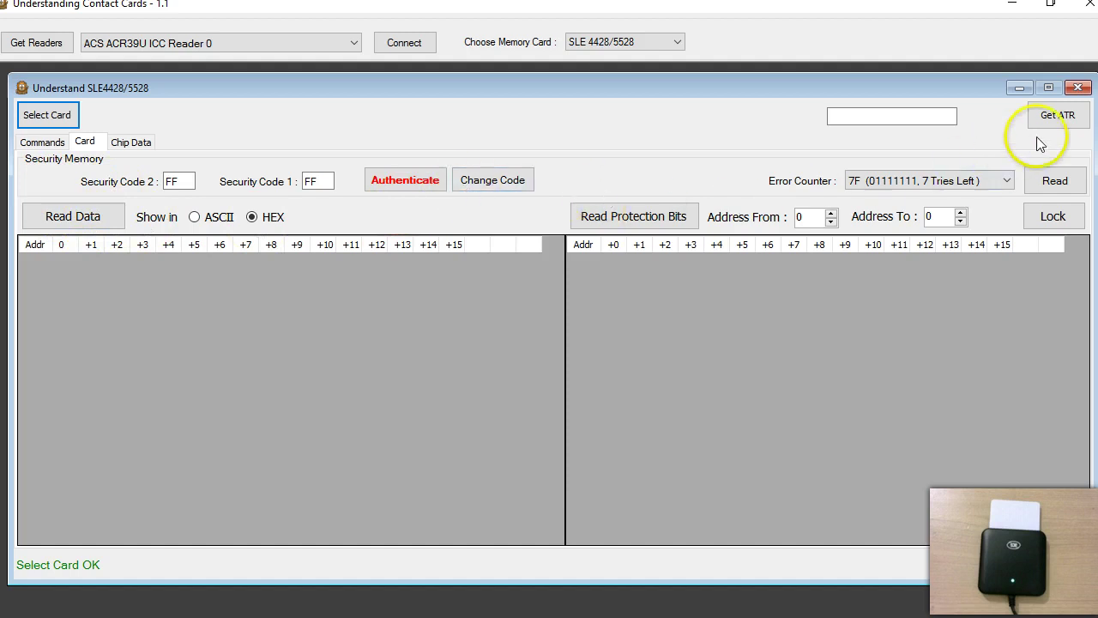
click(77, 220)
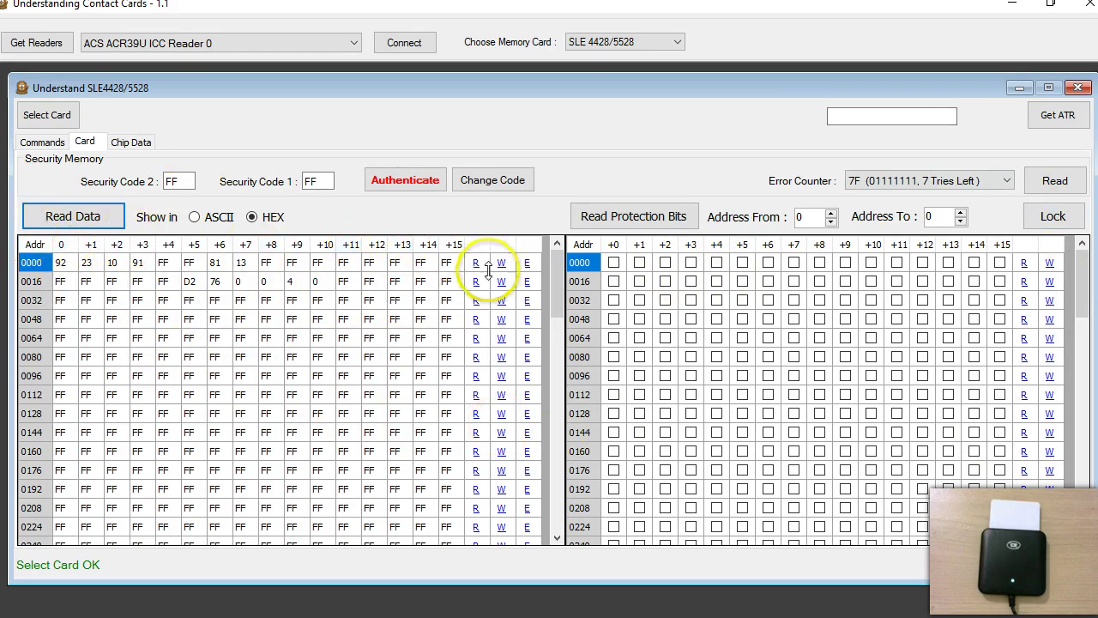
Step: Look through the card's whole memory data and examine the bytes in rows 0000 and 0016
scroll(337, 344, down, 3)
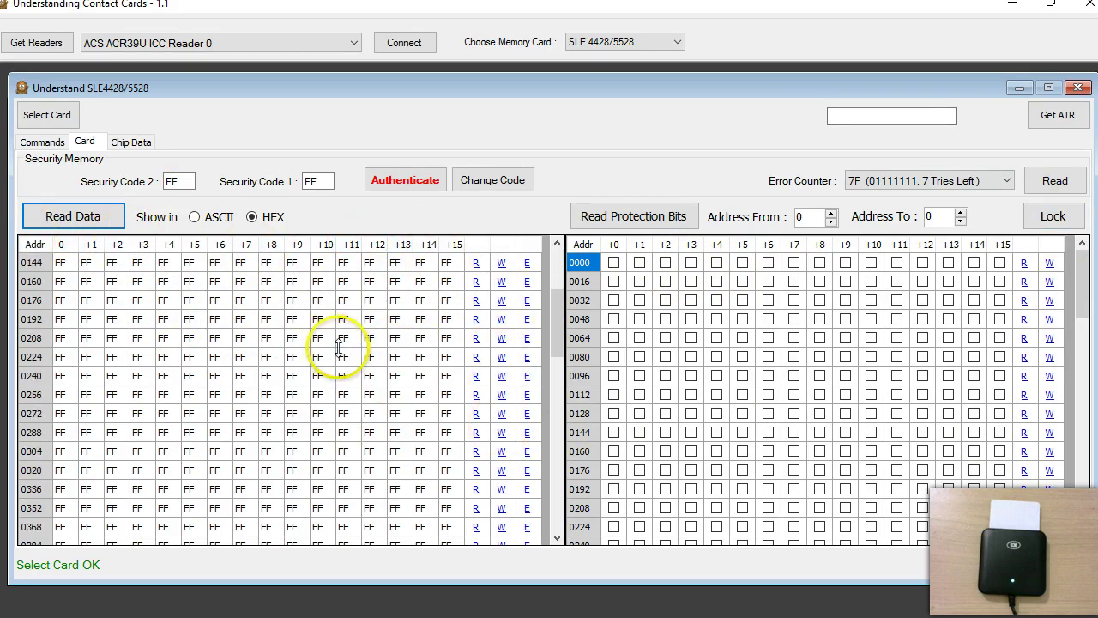
scroll(319, 347, down, 2)
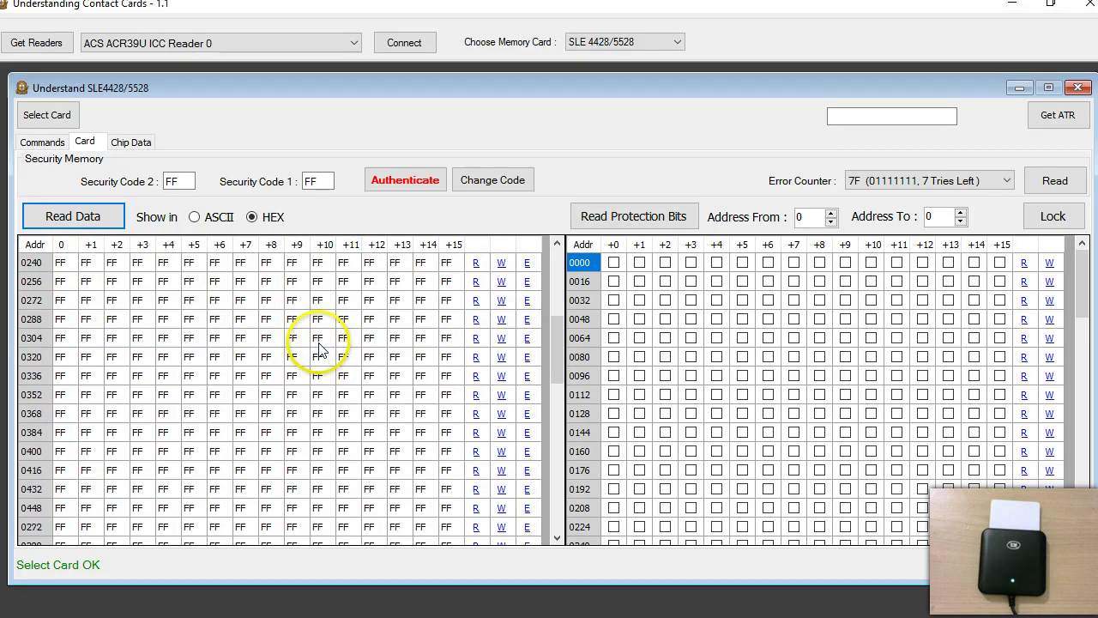
scroll(320, 347, down, 8)
scroll(319, 347, up, 13)
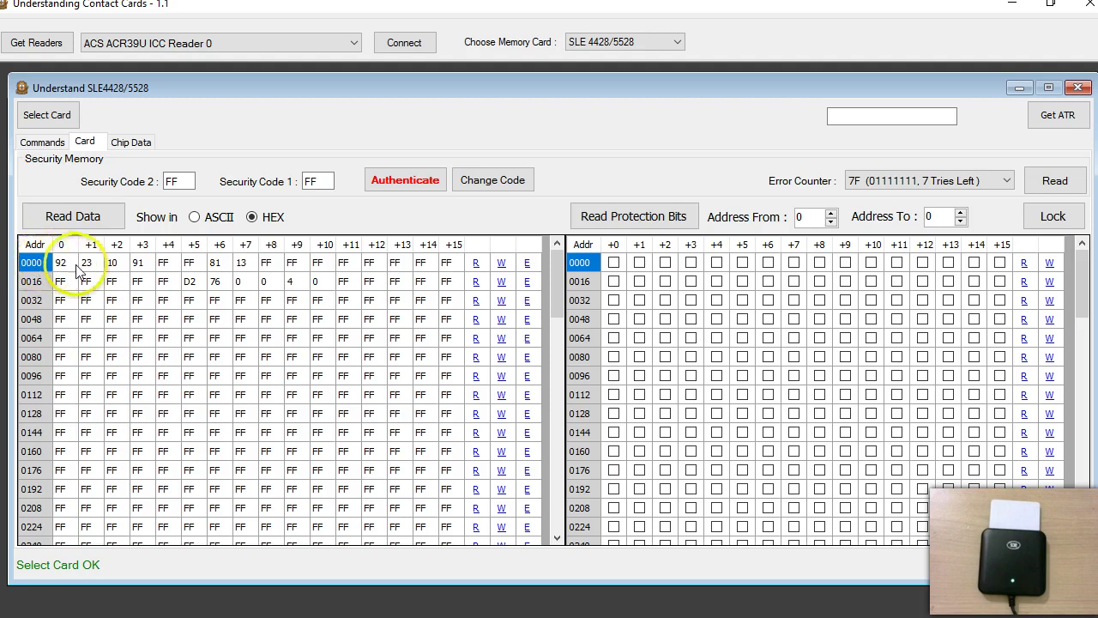
click(195, 266)
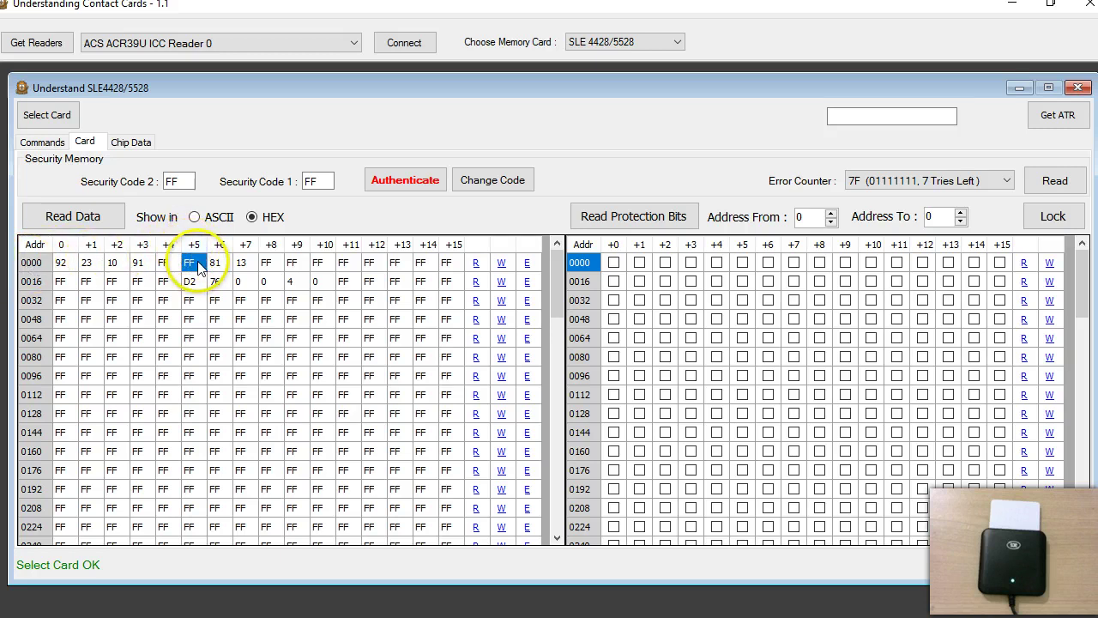
click(32, 283)
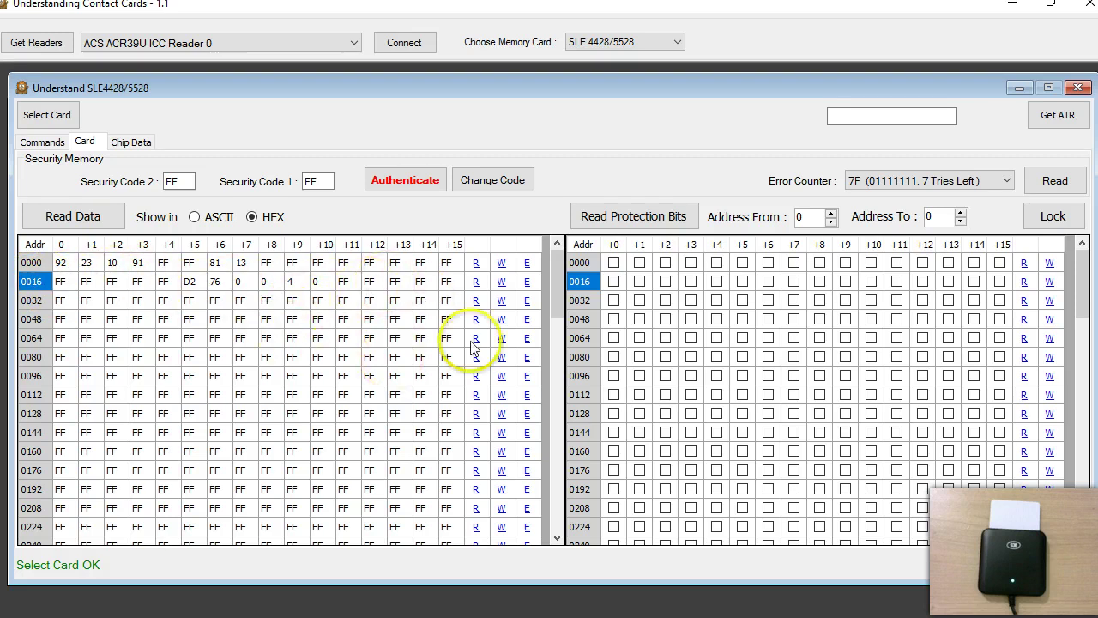
Step: Examine the error counter and security code bytes at +13 to +15 in the last memory row, 1008
drag(555, 281, 557, 395)
drag(569, 508, 569, 506)
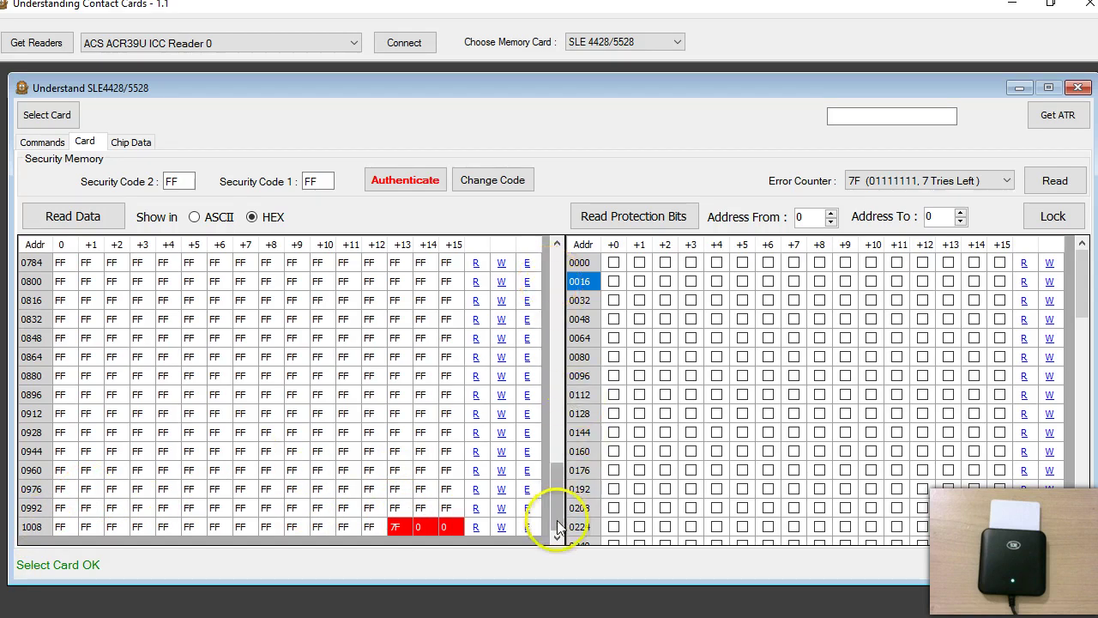
click(39, 527)
click(469, 576)
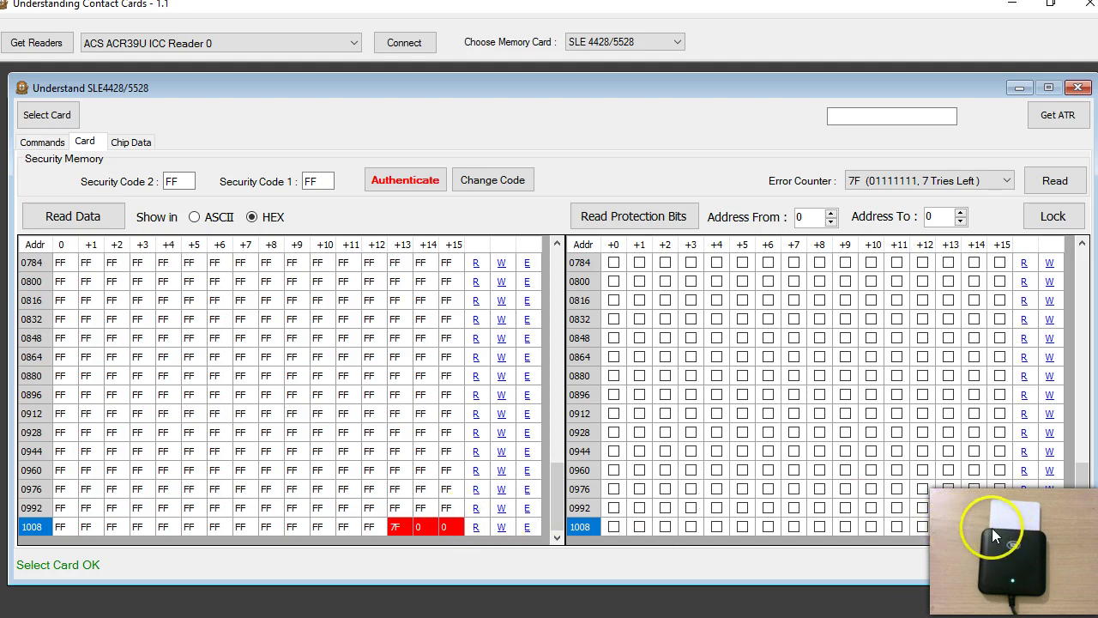
click(420, 526)
click(450, 527)
click(427, 527)
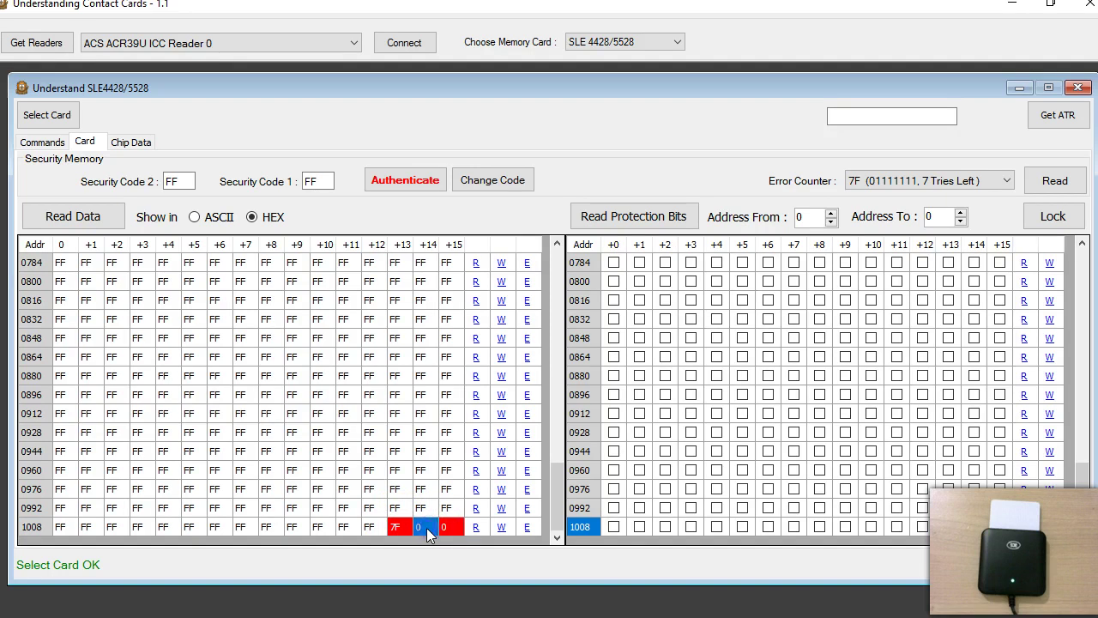
click(420, 527)
click(452, 526)
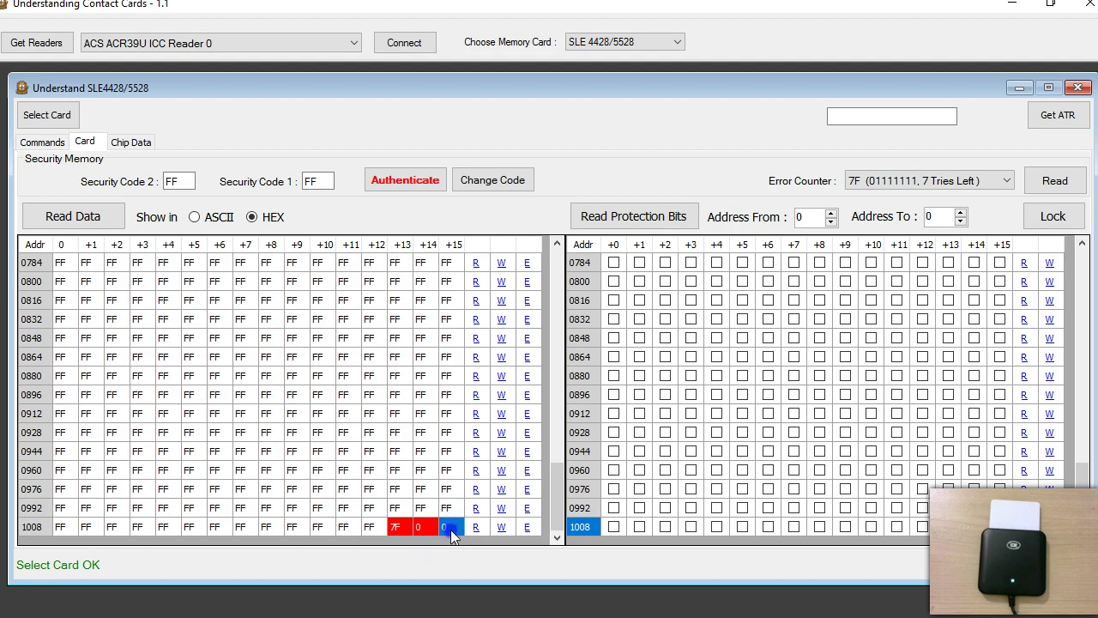
click(417, 528)
click(398, 528)
click(34, 529)
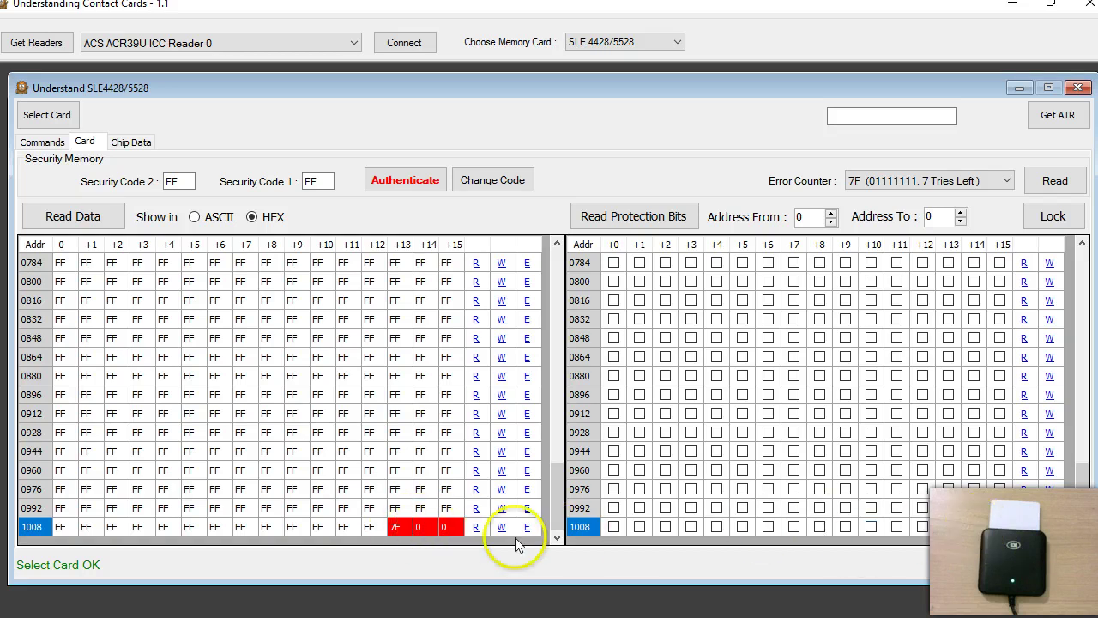
click(420, 528)
click(445, 527)
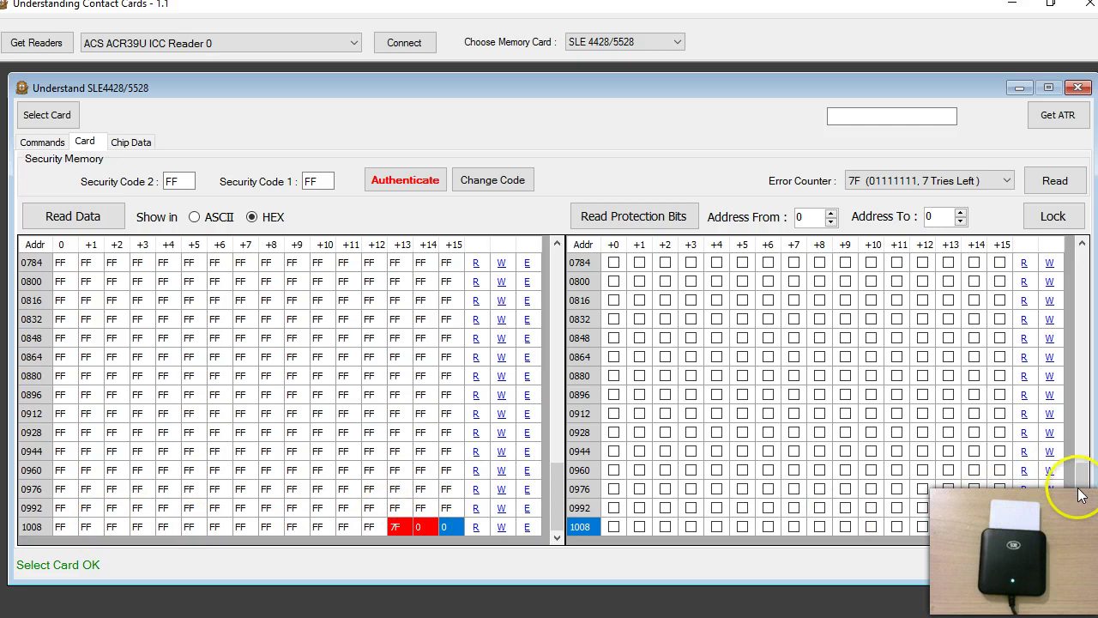
Step: Review the protection bits from address 0000 and compare the security code fields with the code bytes at the end of the memory
drag(1081, 449, 1084, 287)
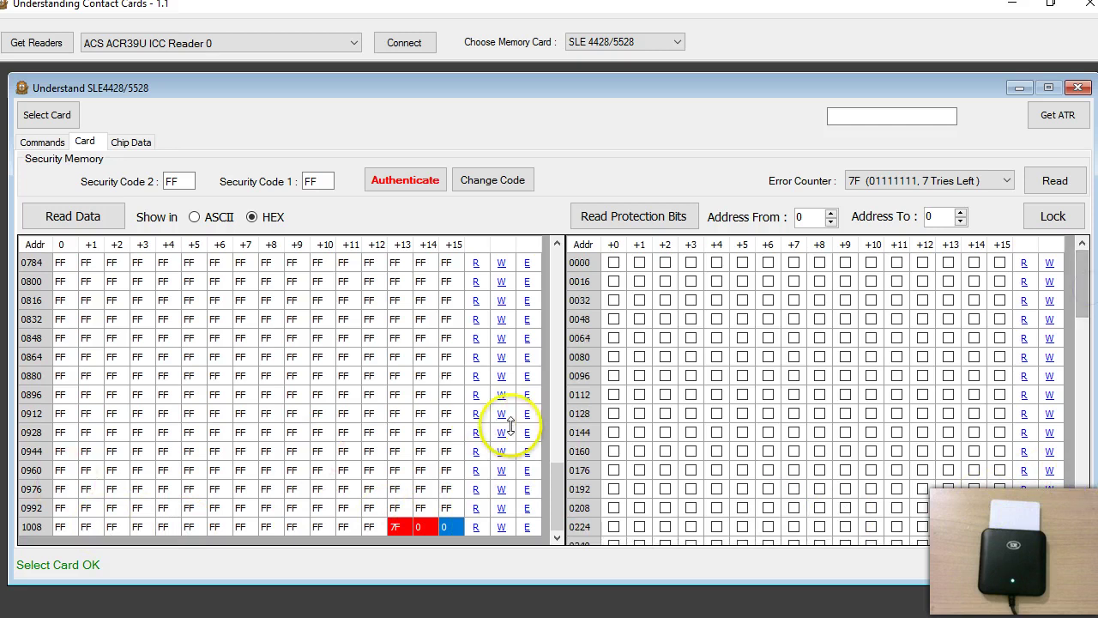
drag(554, 506, 553, 461)
click(579, 263)
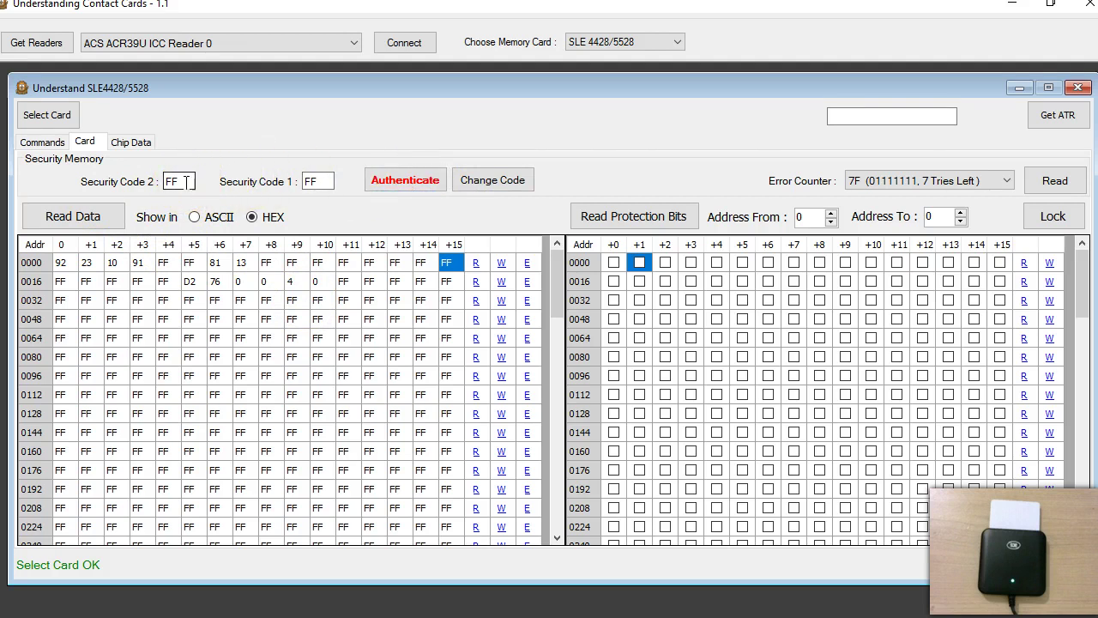
double_click(299, 181)
drag(556, 274, 556, 519)
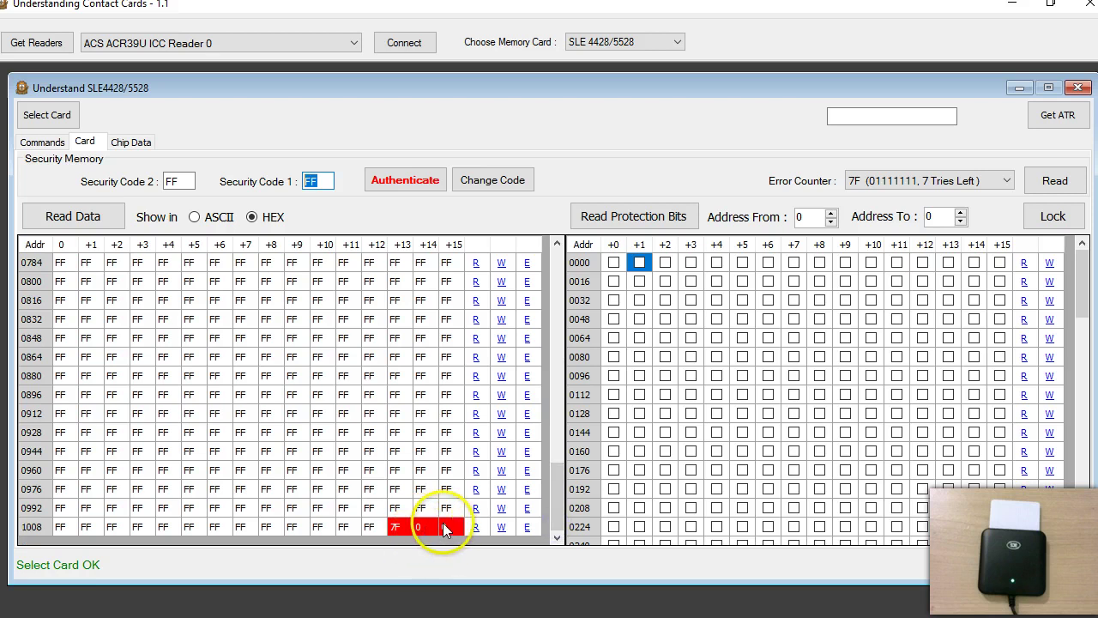
drag(558, 510, 581, 294)
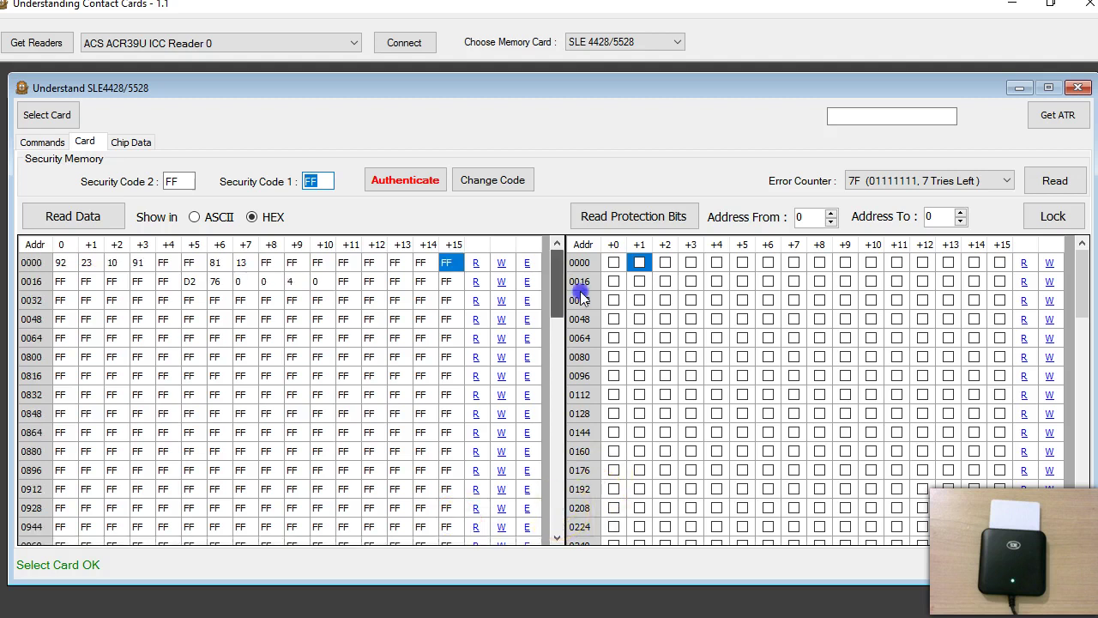
click(596, 219)
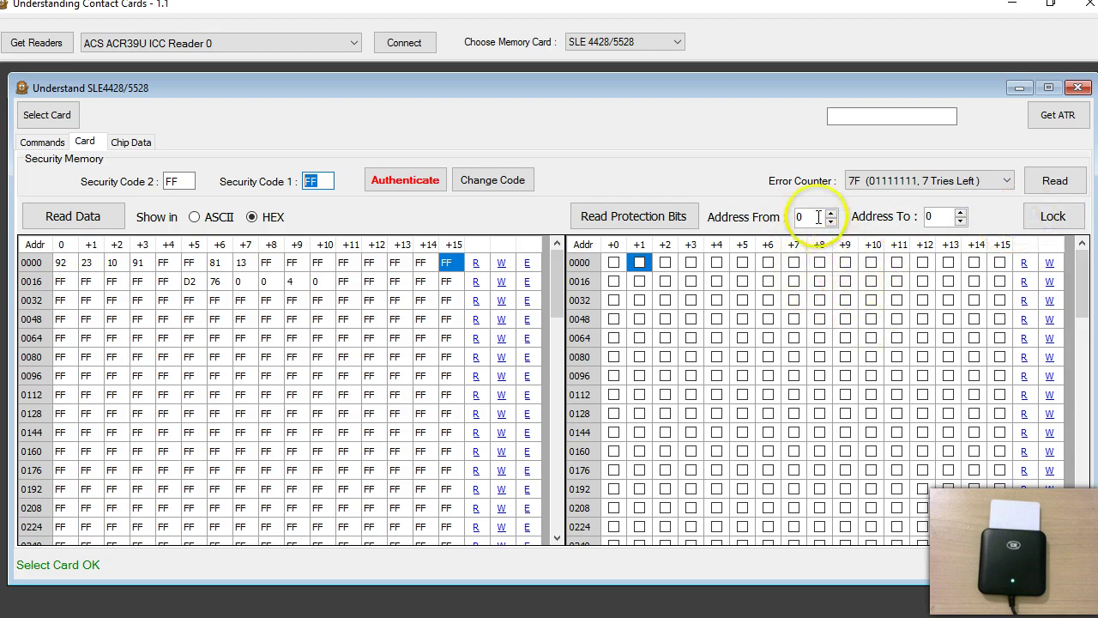
Step: Review the error counter options and choose 7E (01111110, 6 Tries Left)
click(919, 182)
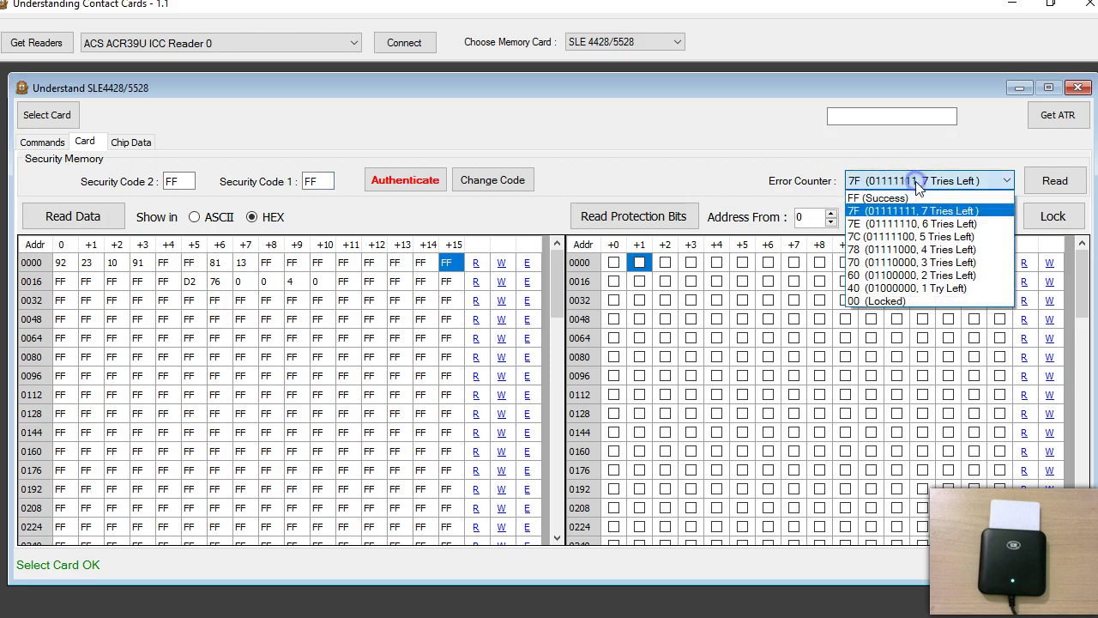
click(917, 184)
click(915, 181)
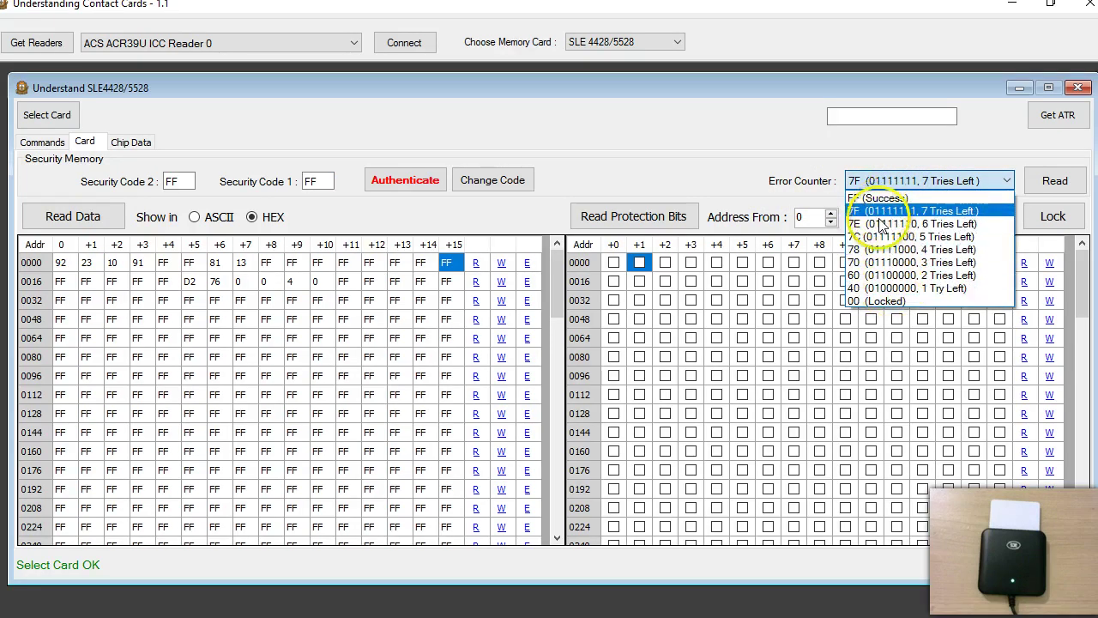
click(813, 187)
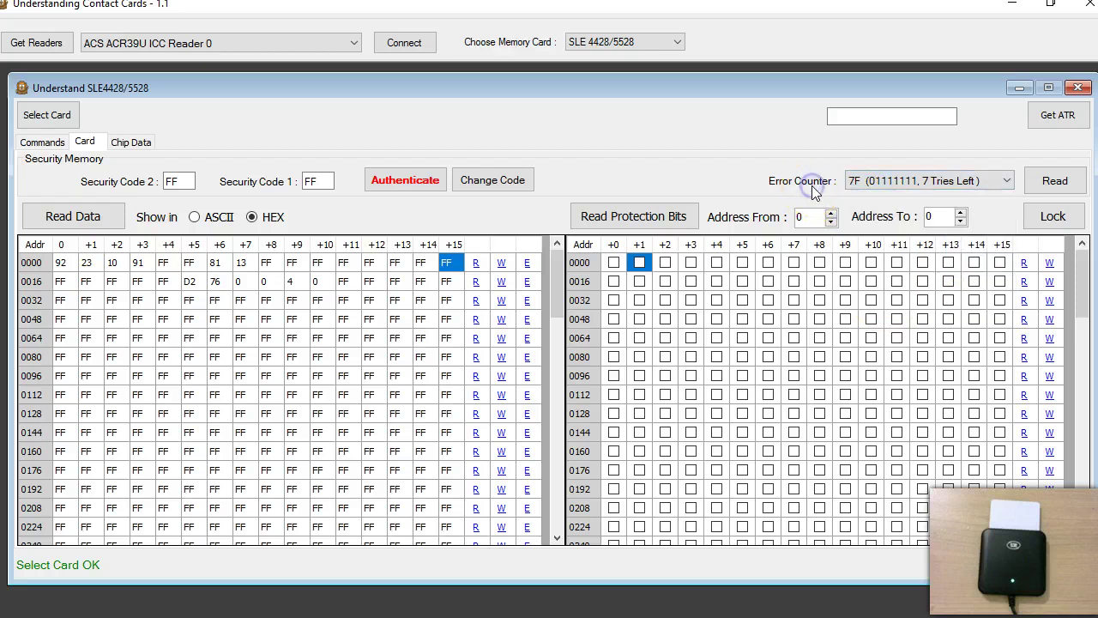
click(892, 181)
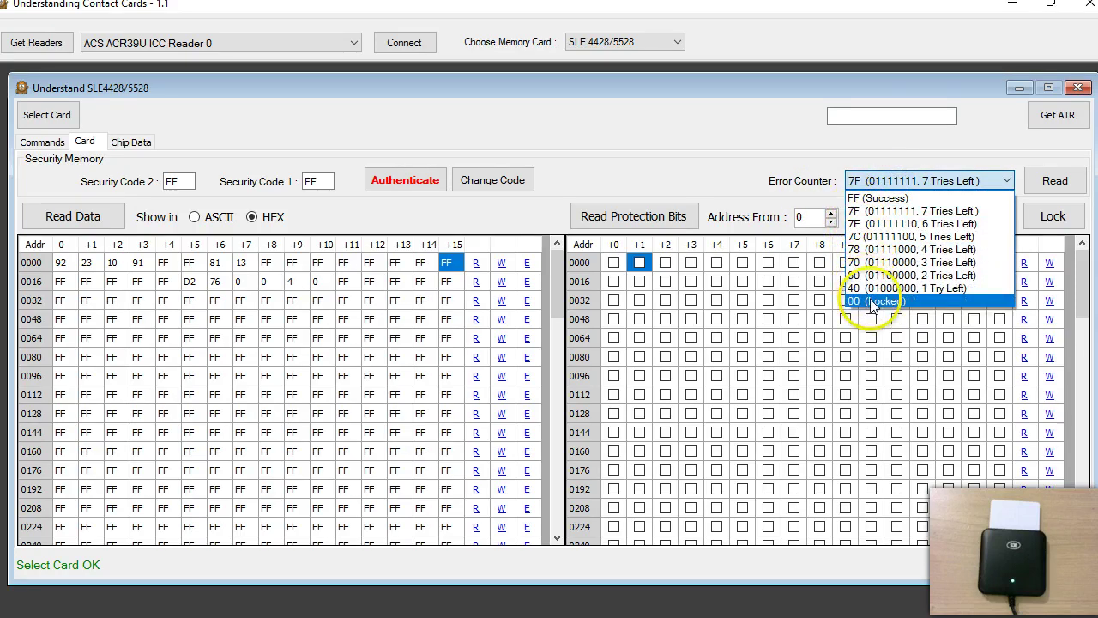
click(855, 225)
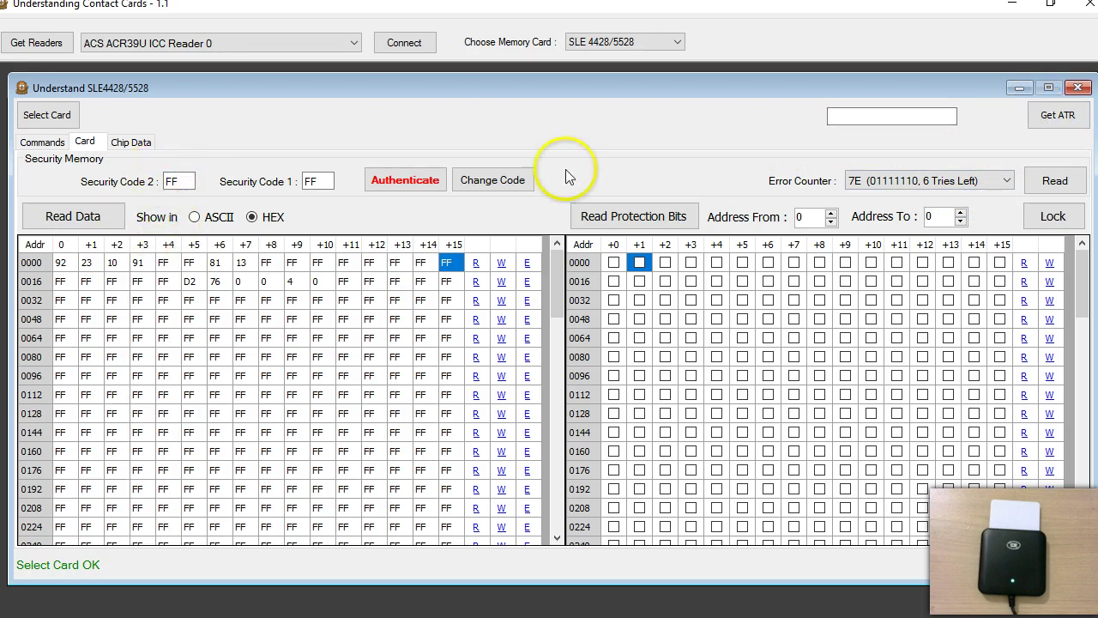
Step: Get the card's ATR and compare its last four bytes with memory bytes 0 to +3 of row 0000
click(1059, 115)
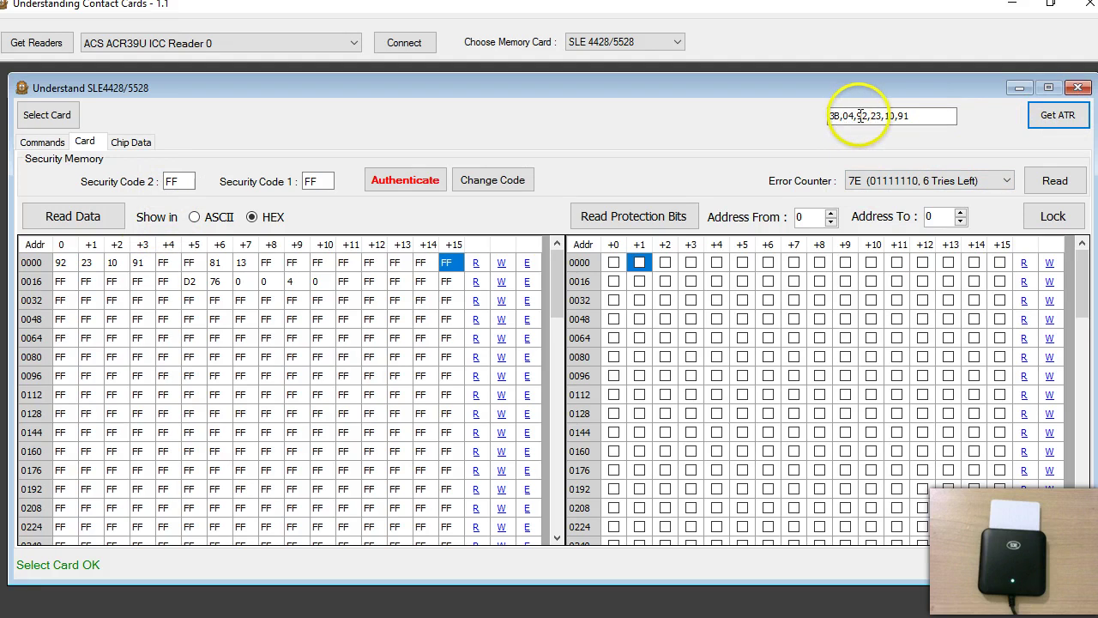
drag(855, 114, 889, 116)
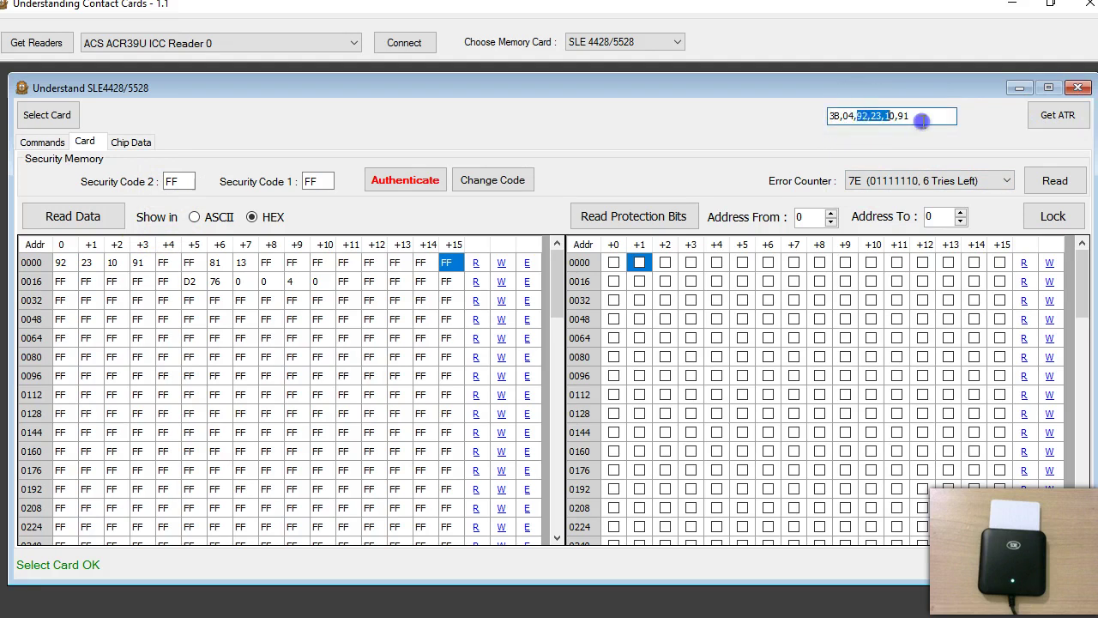
click(71, 268)
click(92, 268)
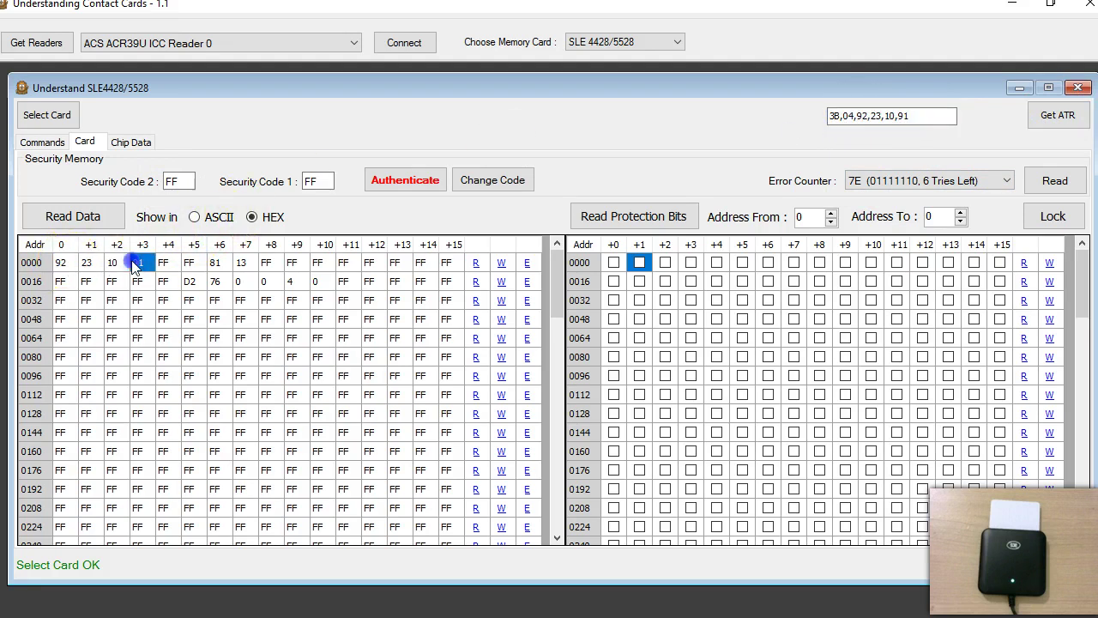
Step: Examine the decoded ATR header in the chip data, from the B0-H1 protocol type to the B3-H4 DIR data reference
click(128, 143)
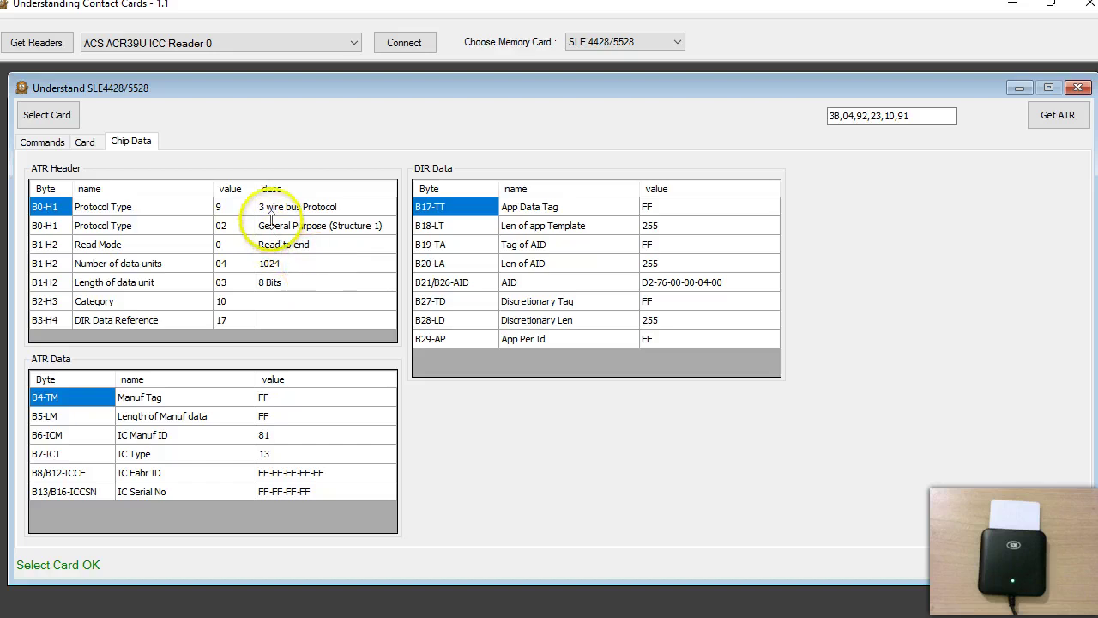
click(44, 226)
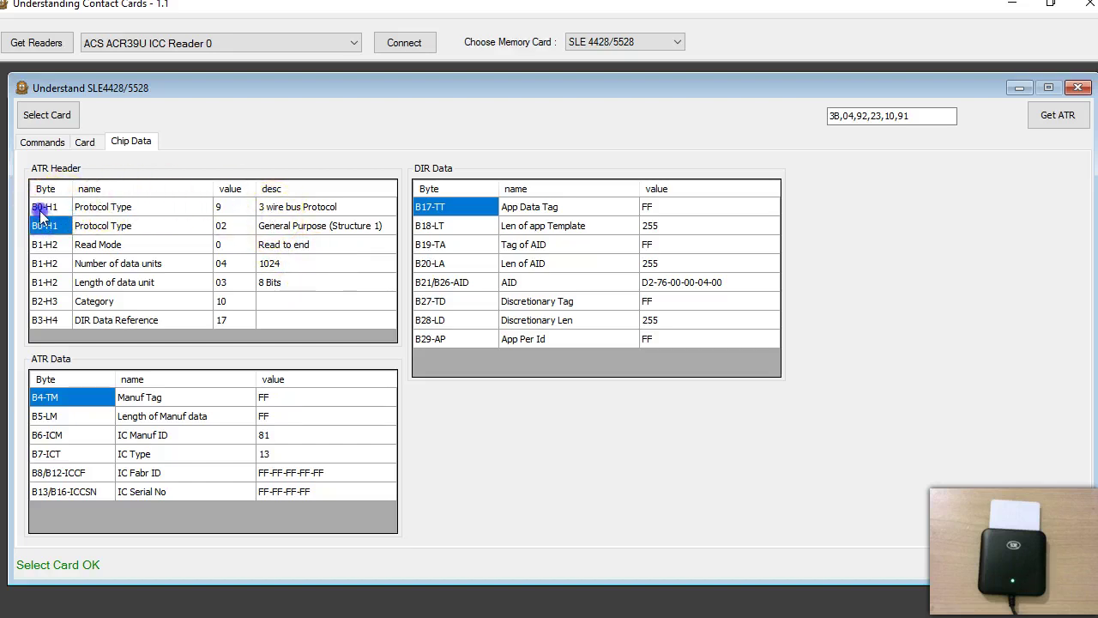
click(40, 210)
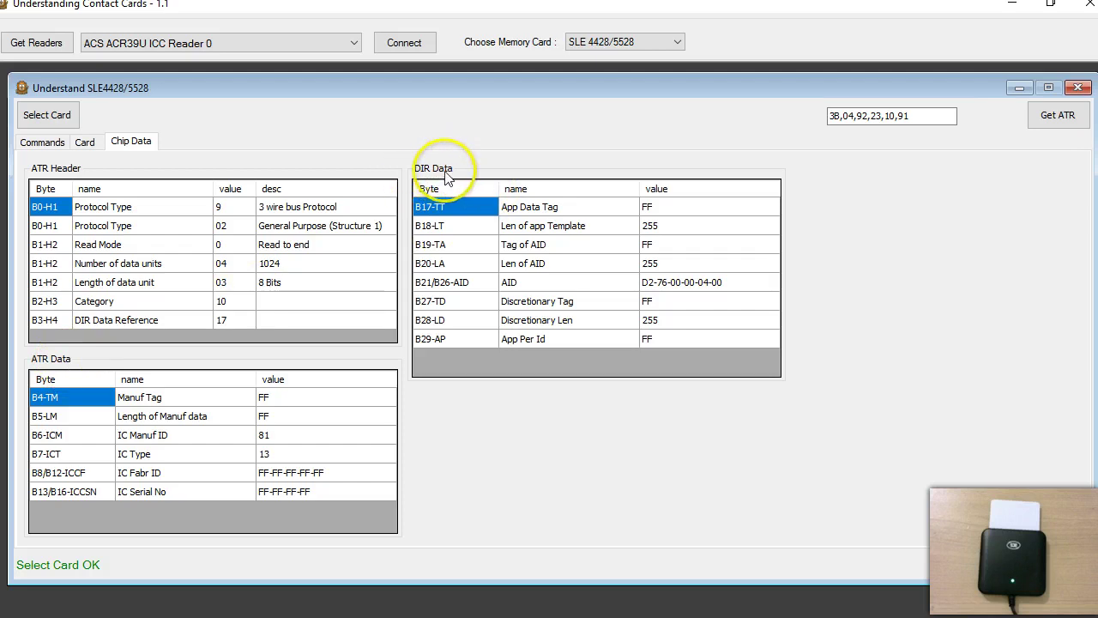
click(43, 224)
click(58, 213)
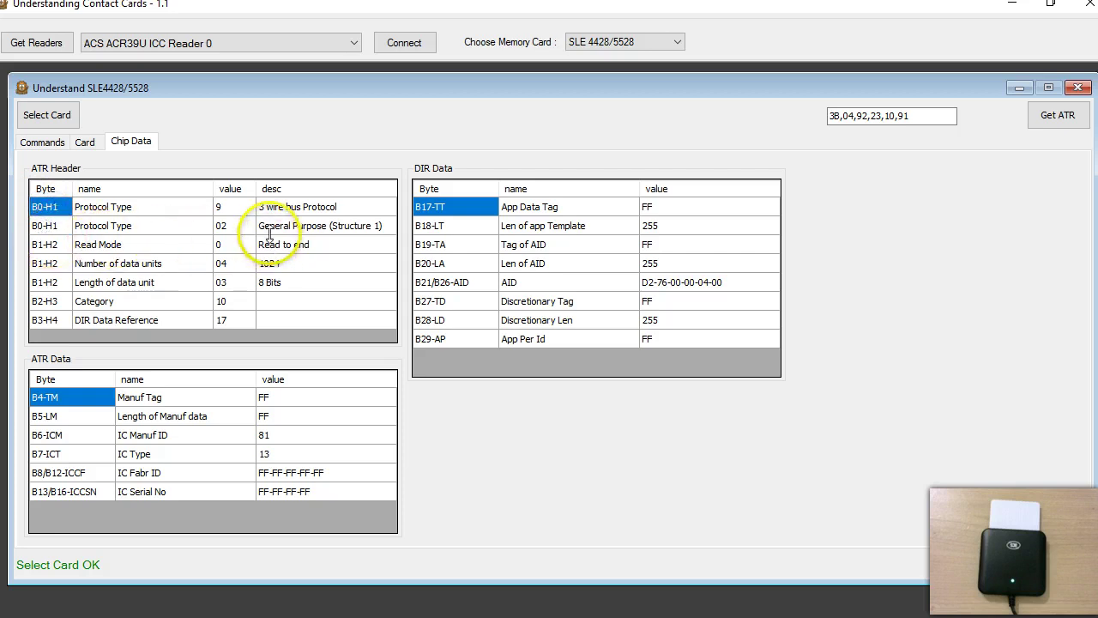
click(41, 245)
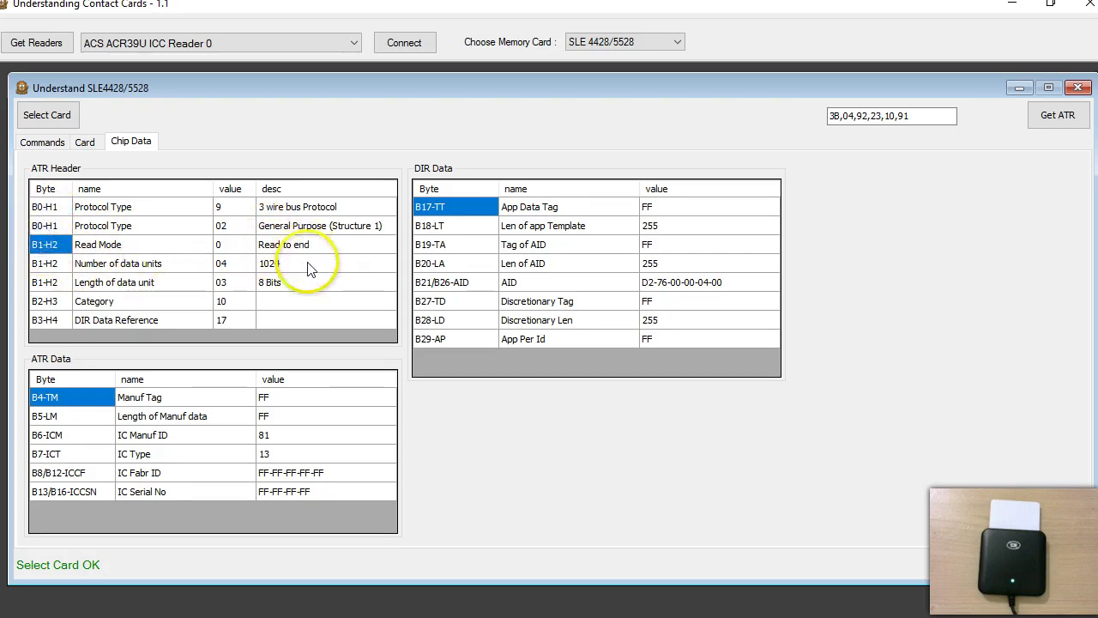
click(55, 285)
click(49, 326)
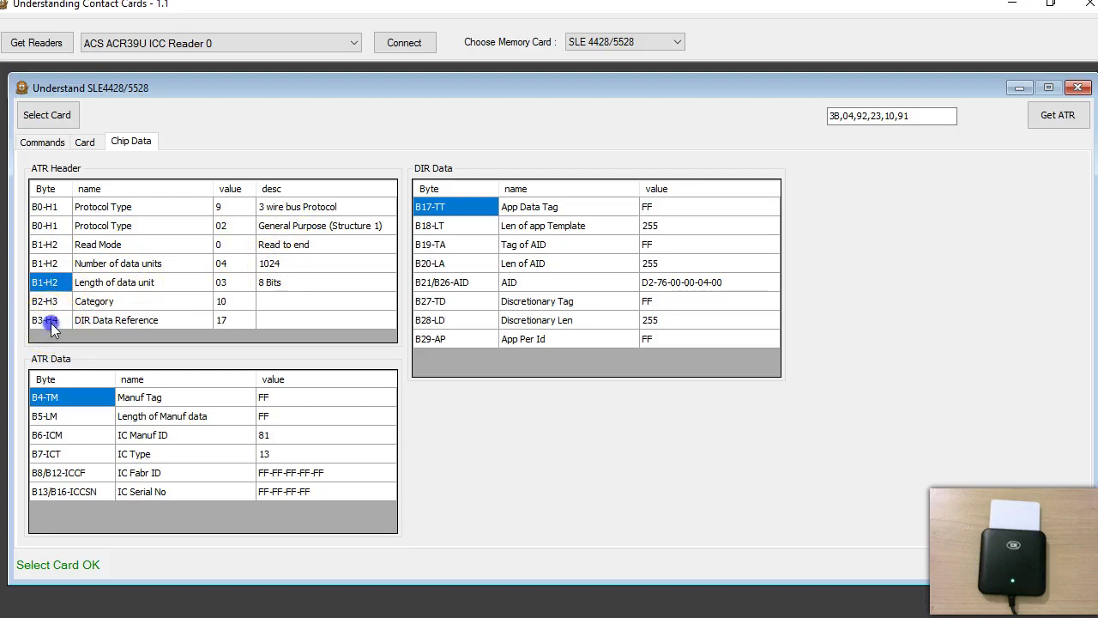
click(221, 324)
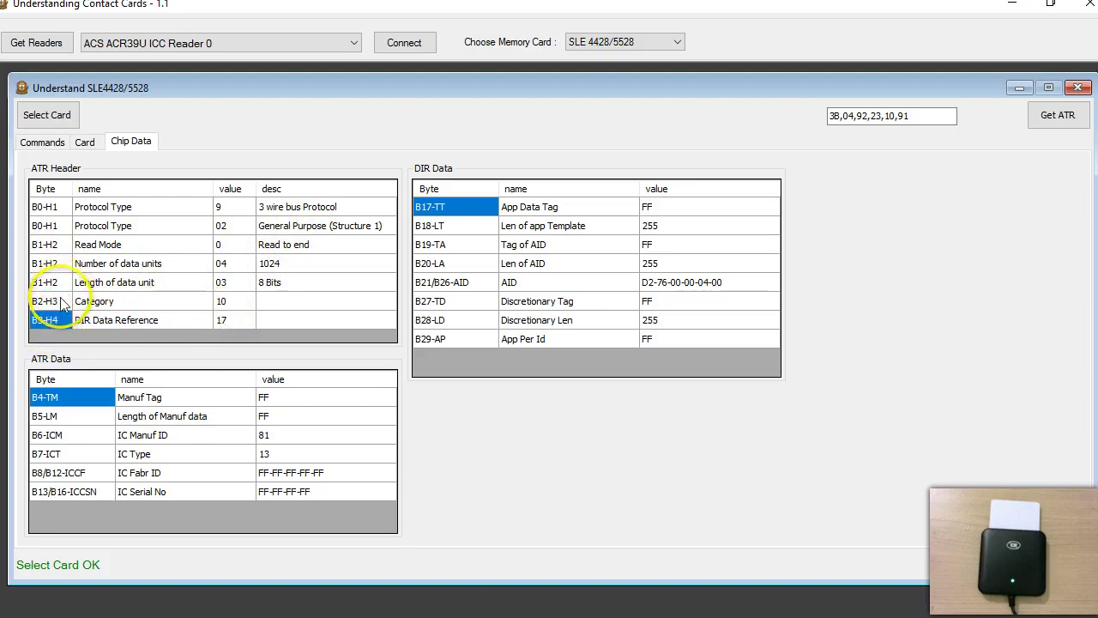
Step: Review the ATR header descriptions for both protocol types, the read mode, the number of data units and the data unit length
click(120, 209)
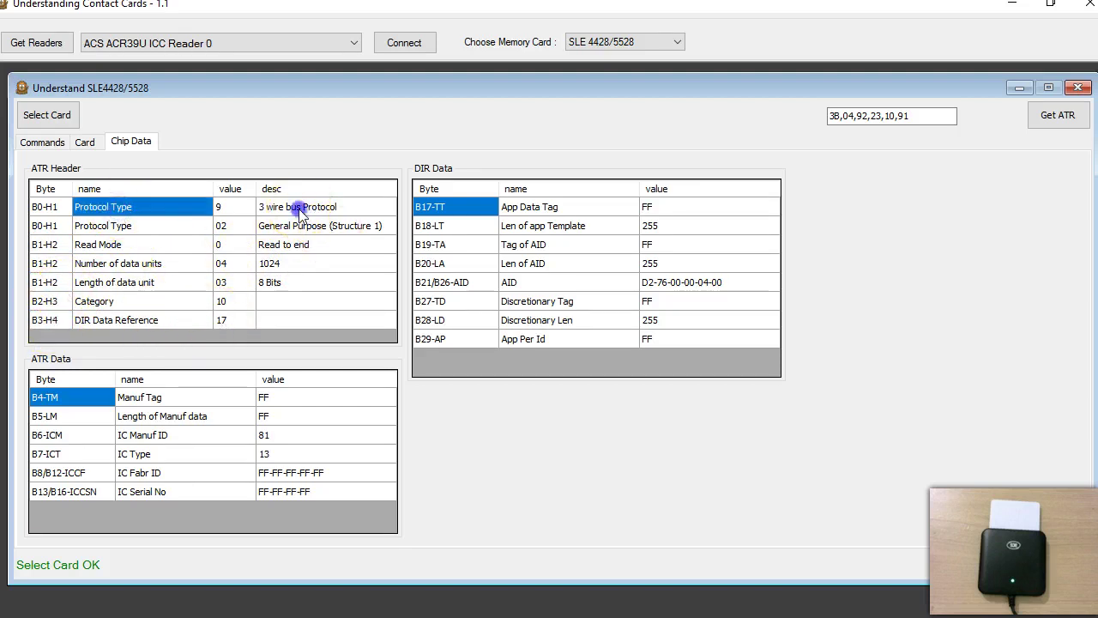
click(300, 209)
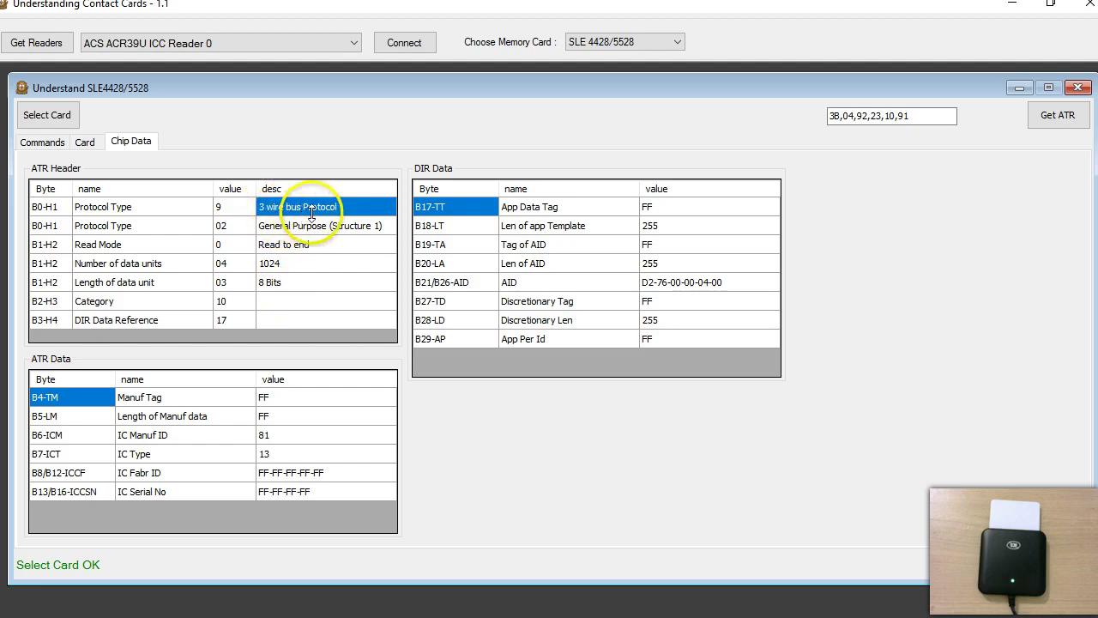
click(283, 229)
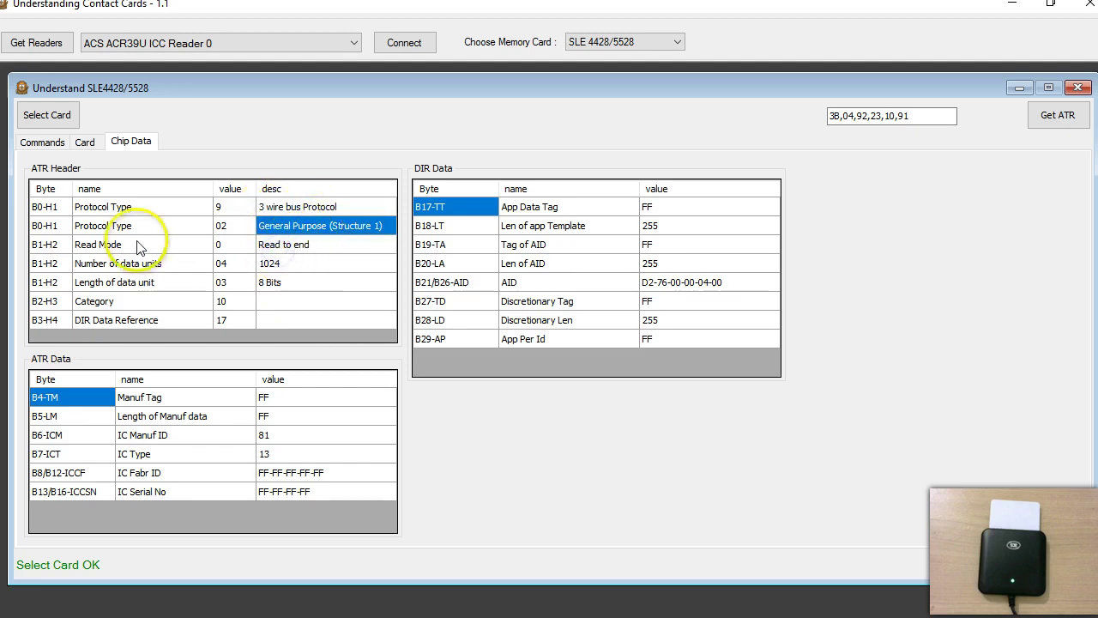
click(278, 247)
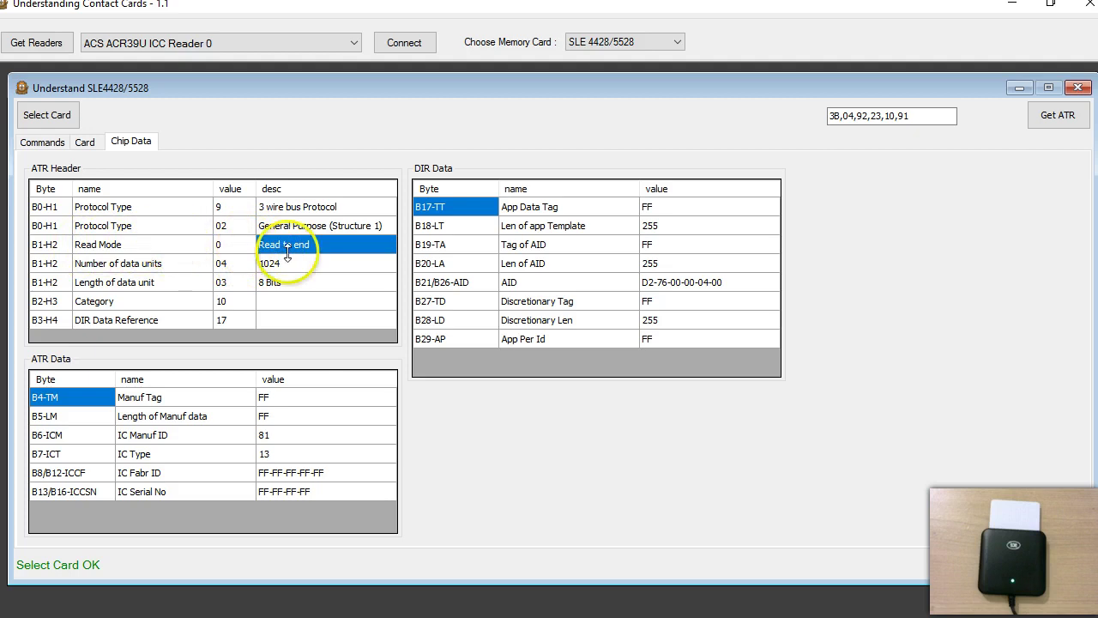
click(272, 268)
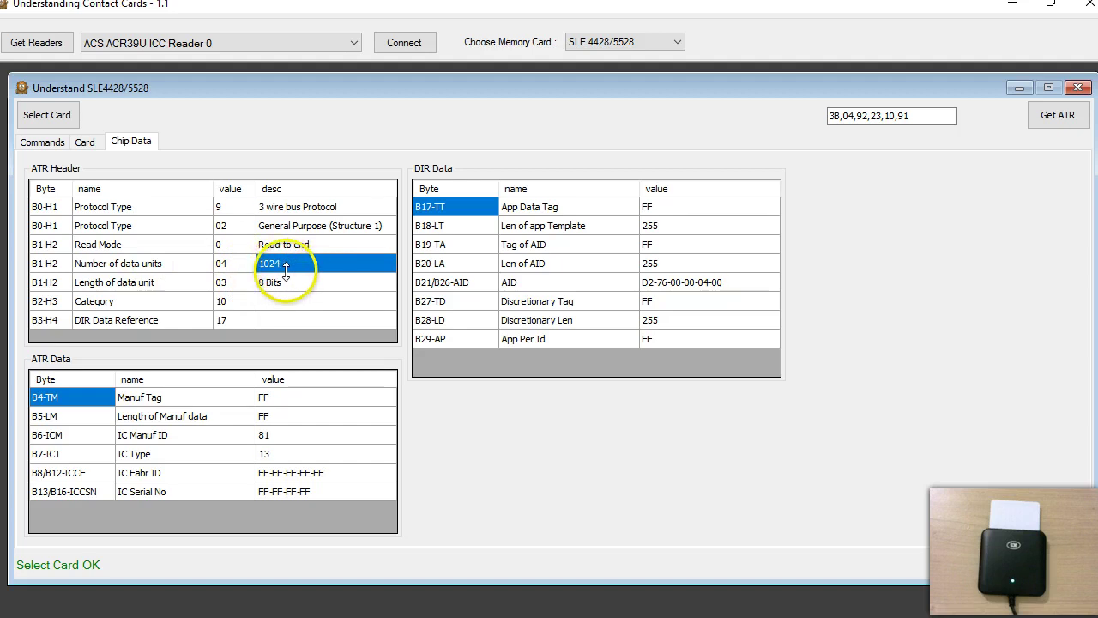
click(270, 290)
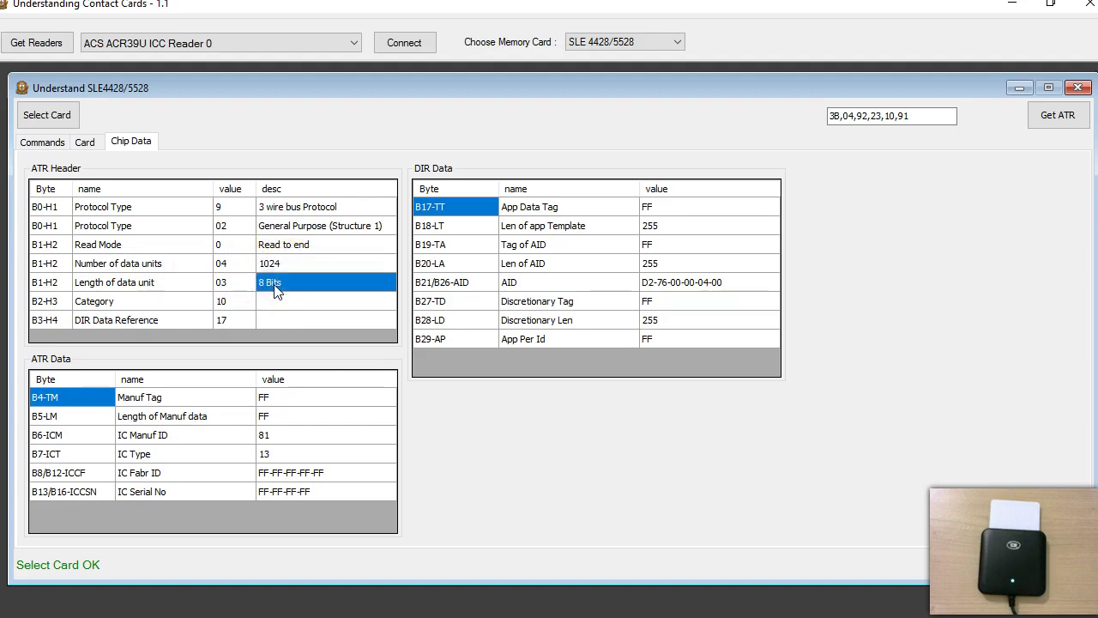
double_click(270, 265)
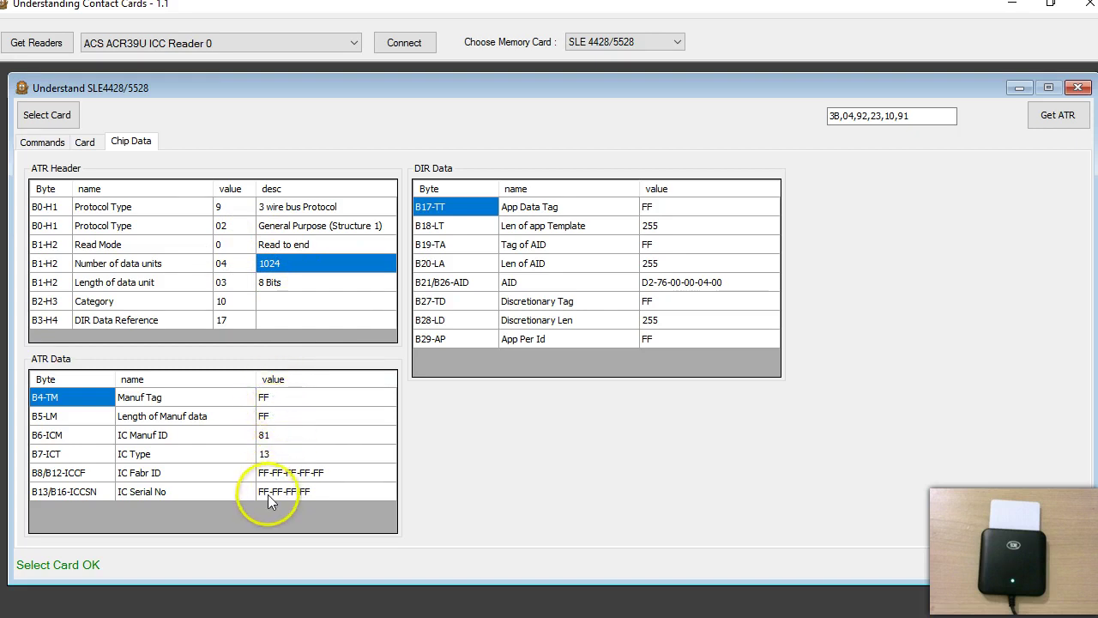
Step: Check the B4-TM manufacturer tag and B5-LM length of manufacturer data values in the ATR data
click(273, 400)
click(271, 417)
click(273, 400)
click(275, 419)
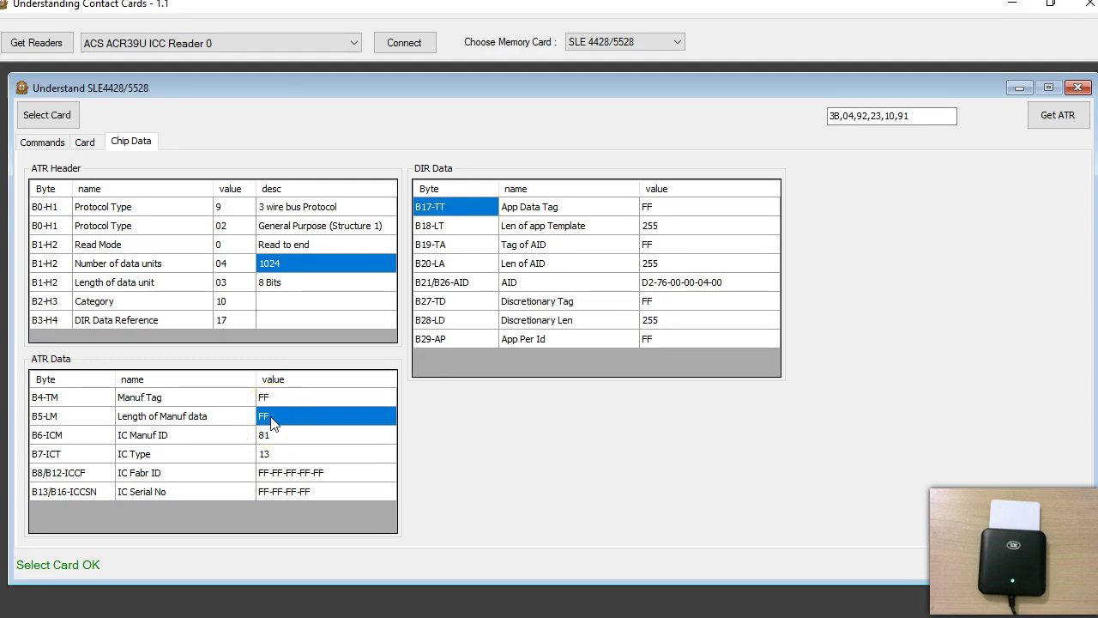
click(273, 401)
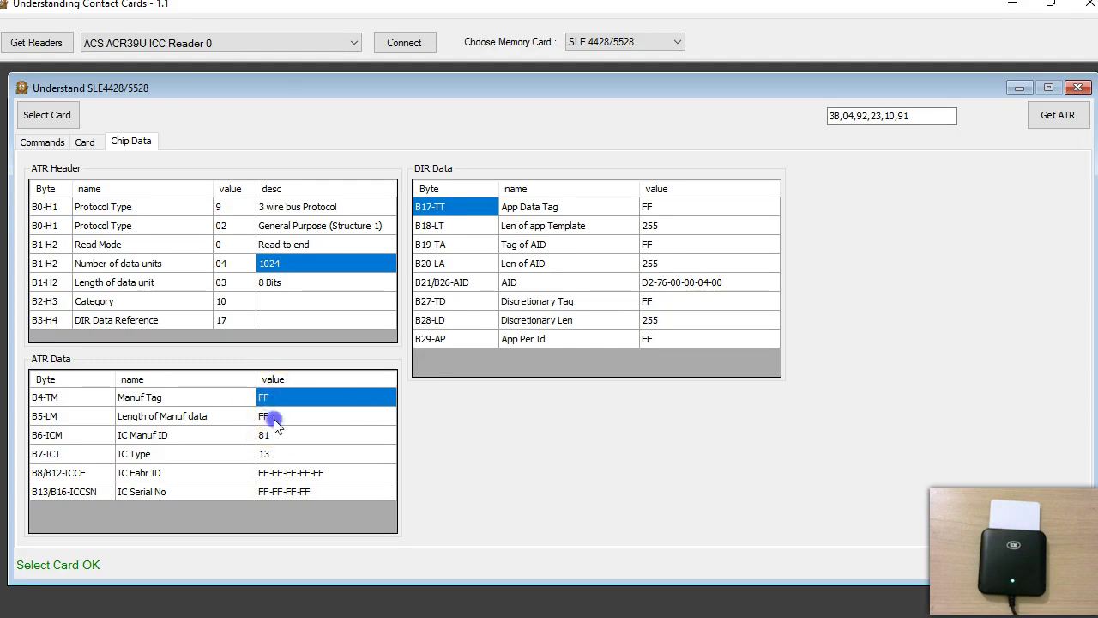
click(270, 417)
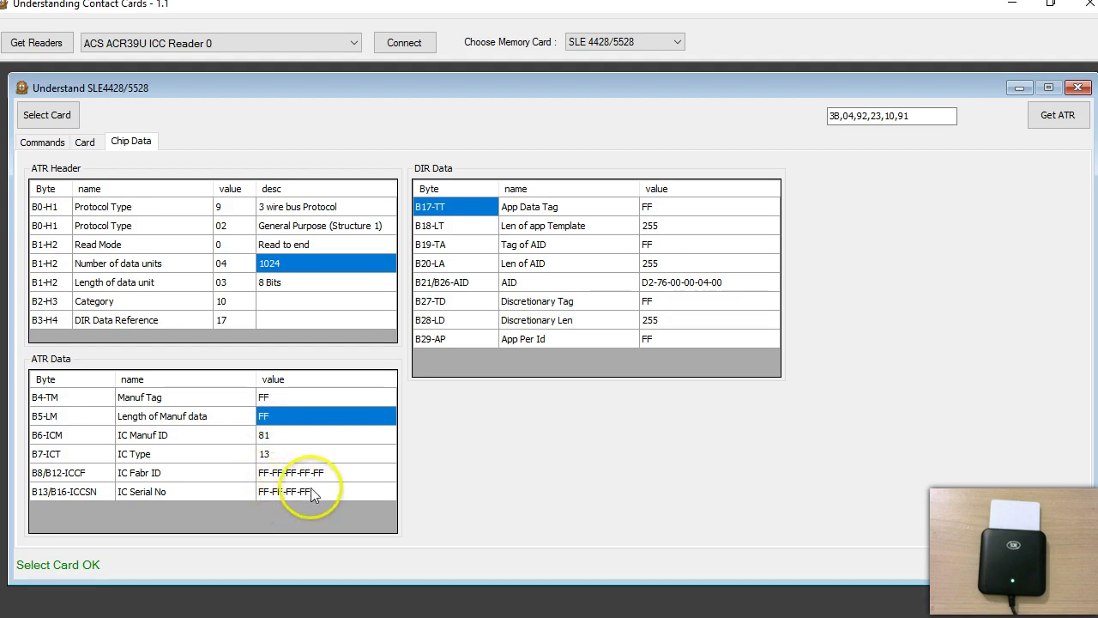
Step: Examine the DIR data values from the app data tag through the AID to the discretionary tag, and return to the card memory view
click(679, 215)
click(668, 247)
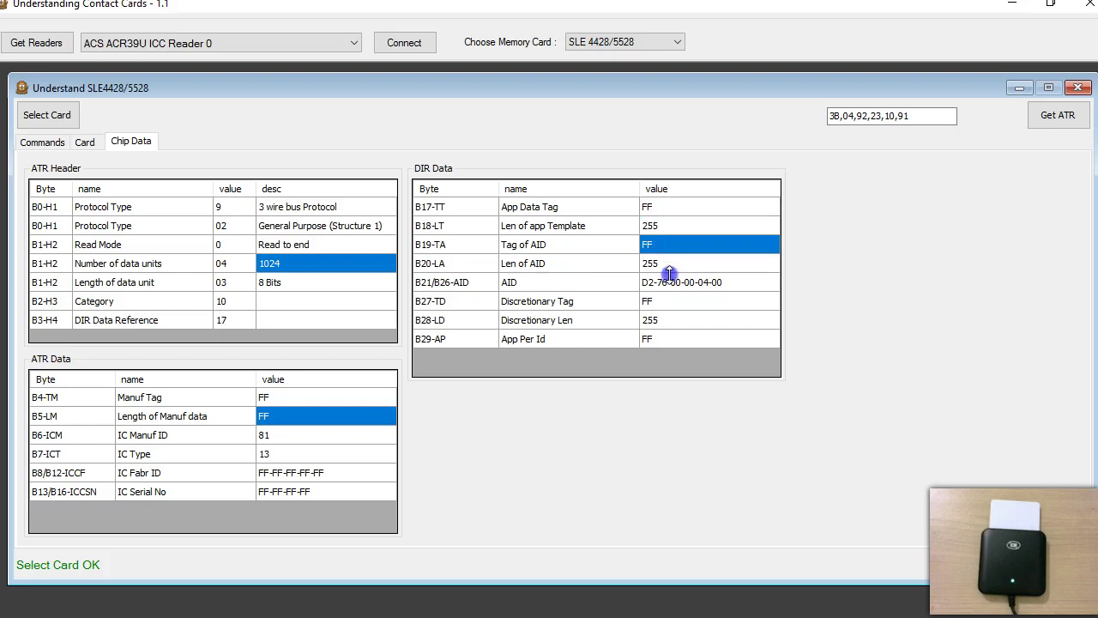
click(669, 280)
click(519, 284)
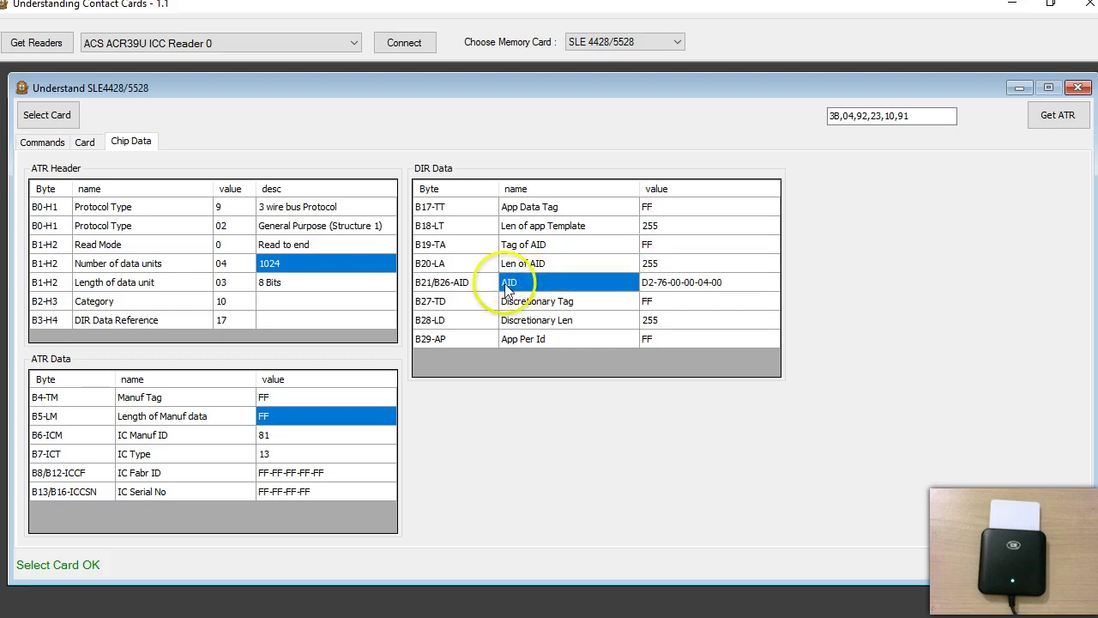
click(645, 286)
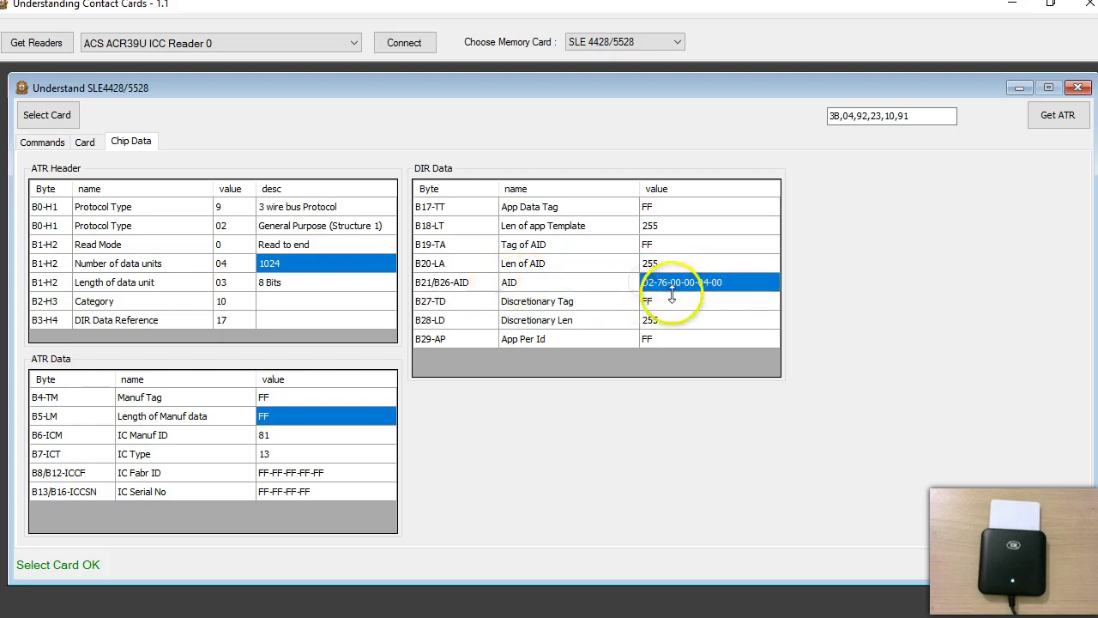
click(670, 305)
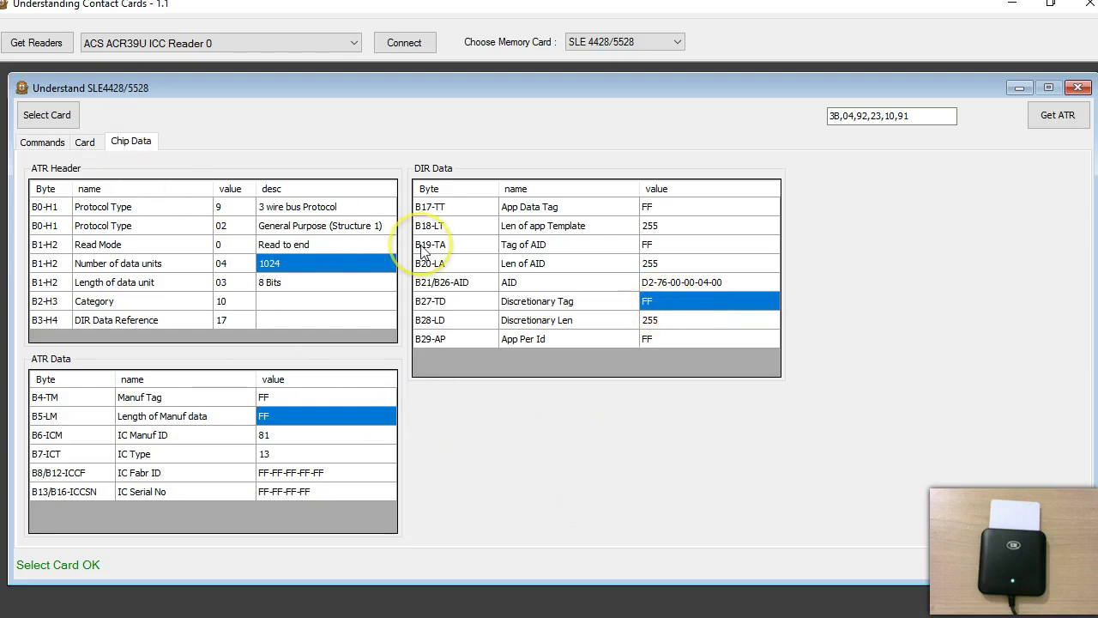
click(84, 143)
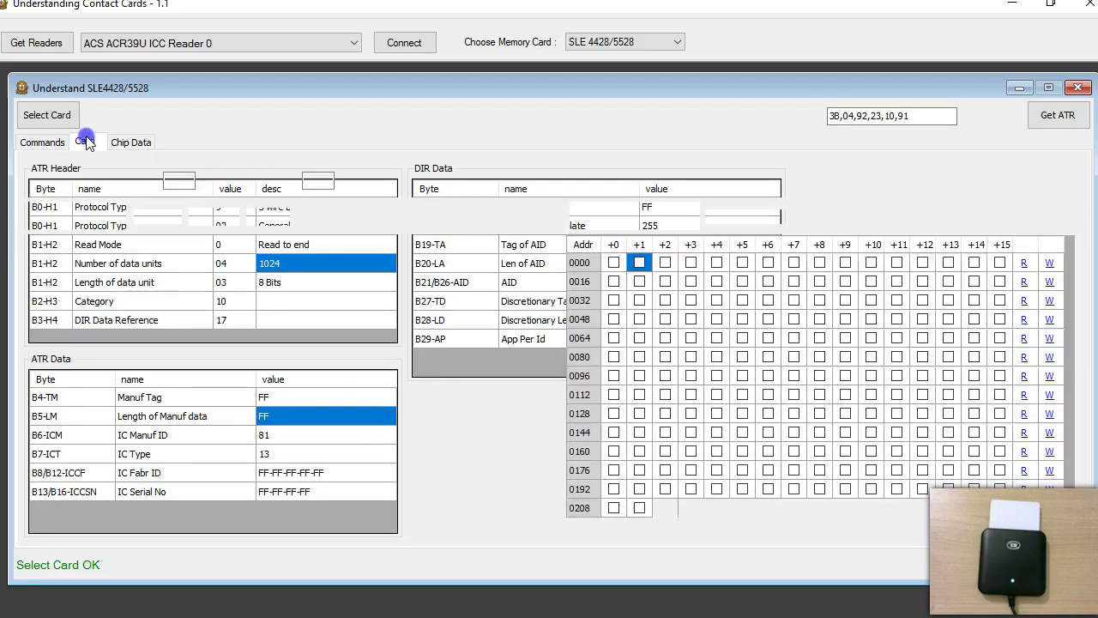